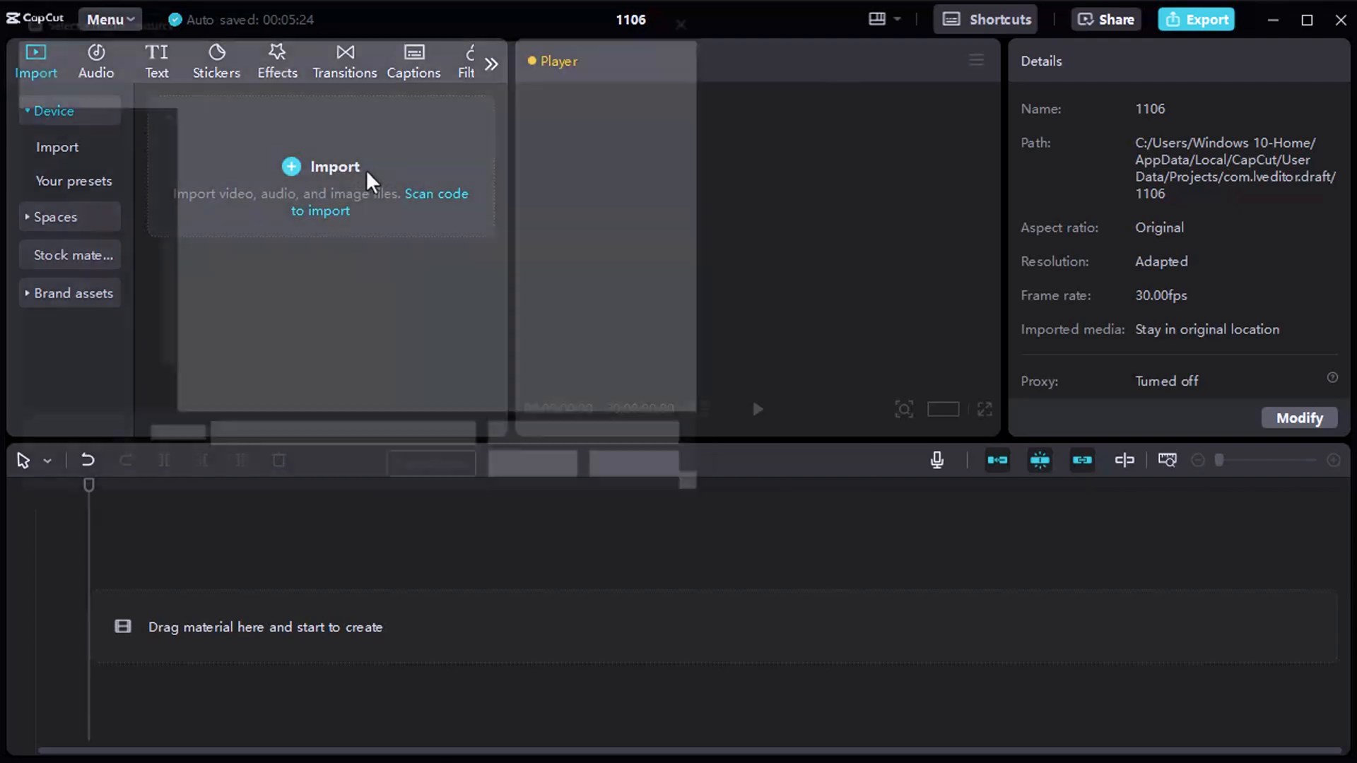
Import all eight media files from the 2nd folder into the project.
left_click(255, 184)
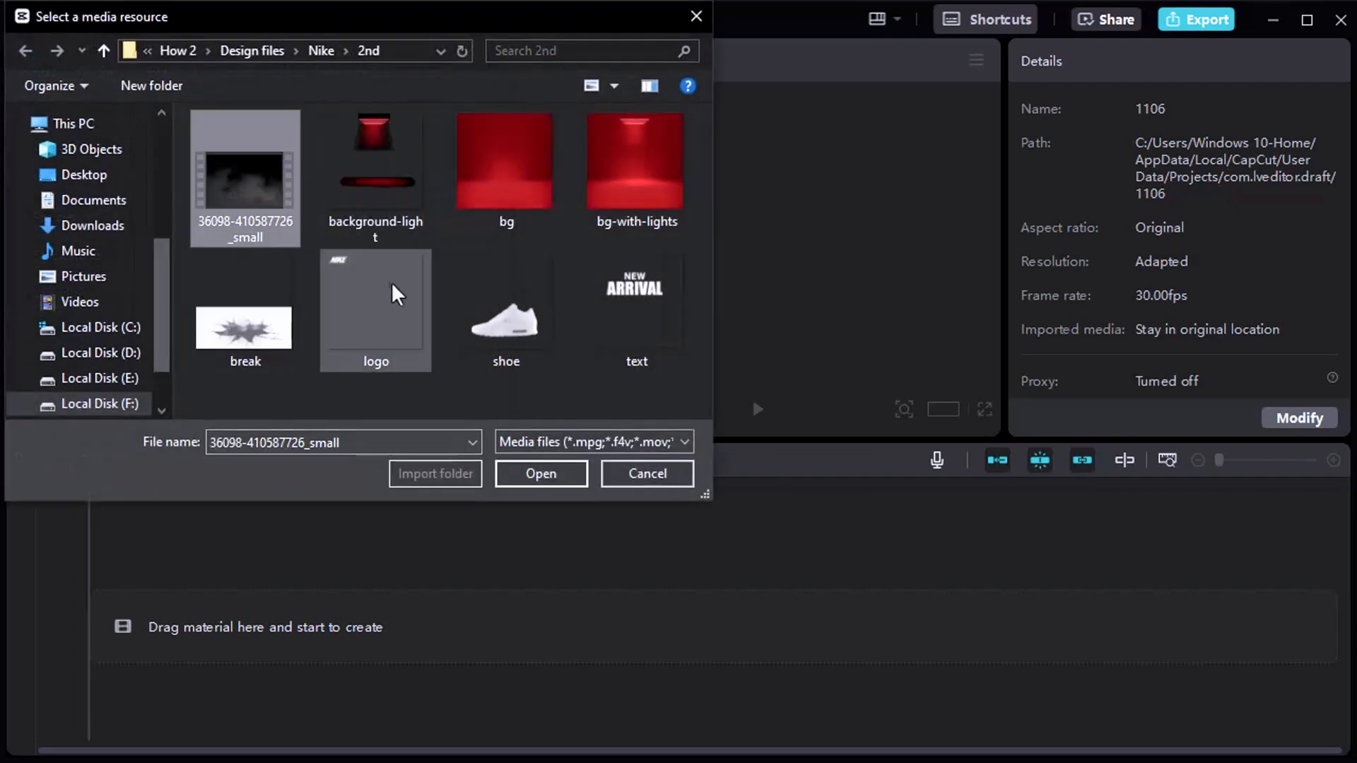
left_click(605, 325, "shift")
left_click(538, 483)
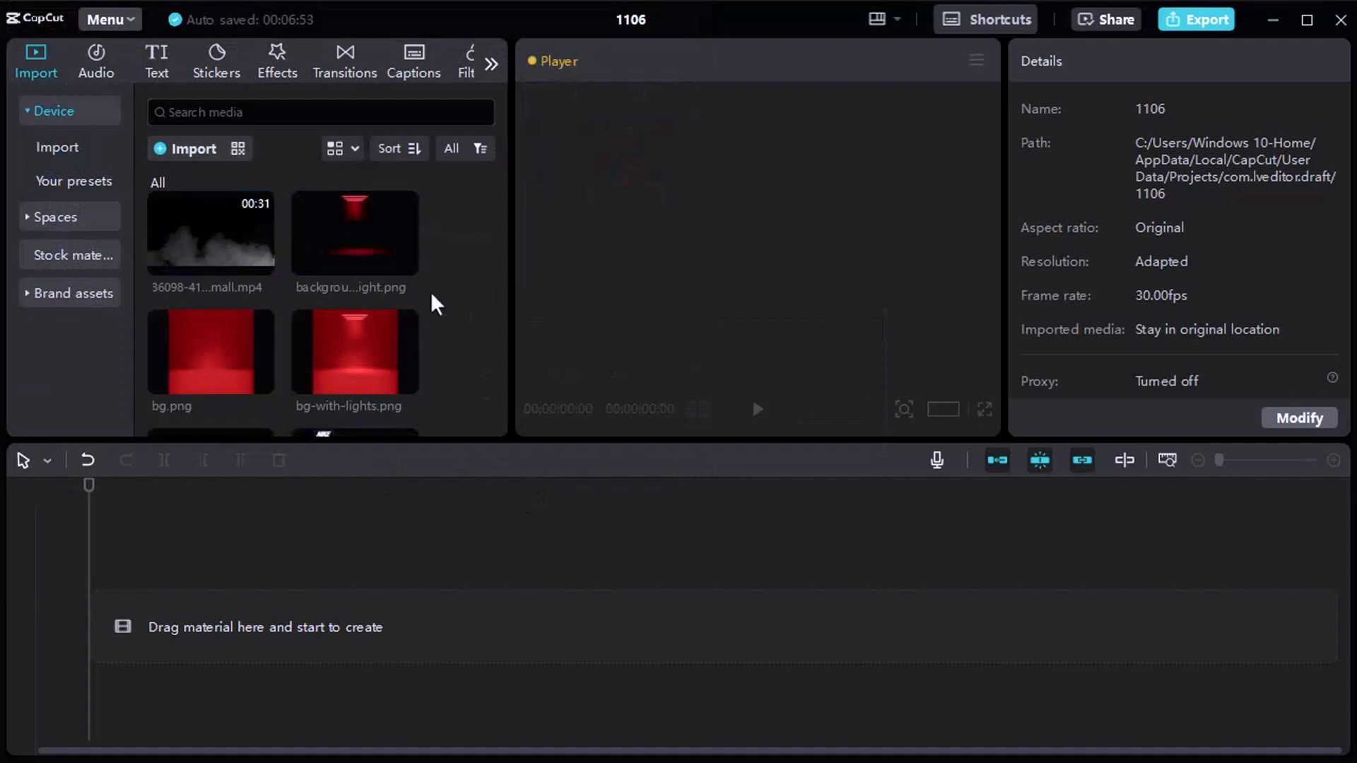
Place bg.png at the start of the main track and extend the clip to 00:00:07:01.
scroll(430, 291, "down", 2)
left_click_drag(222, 288, 184, 621)
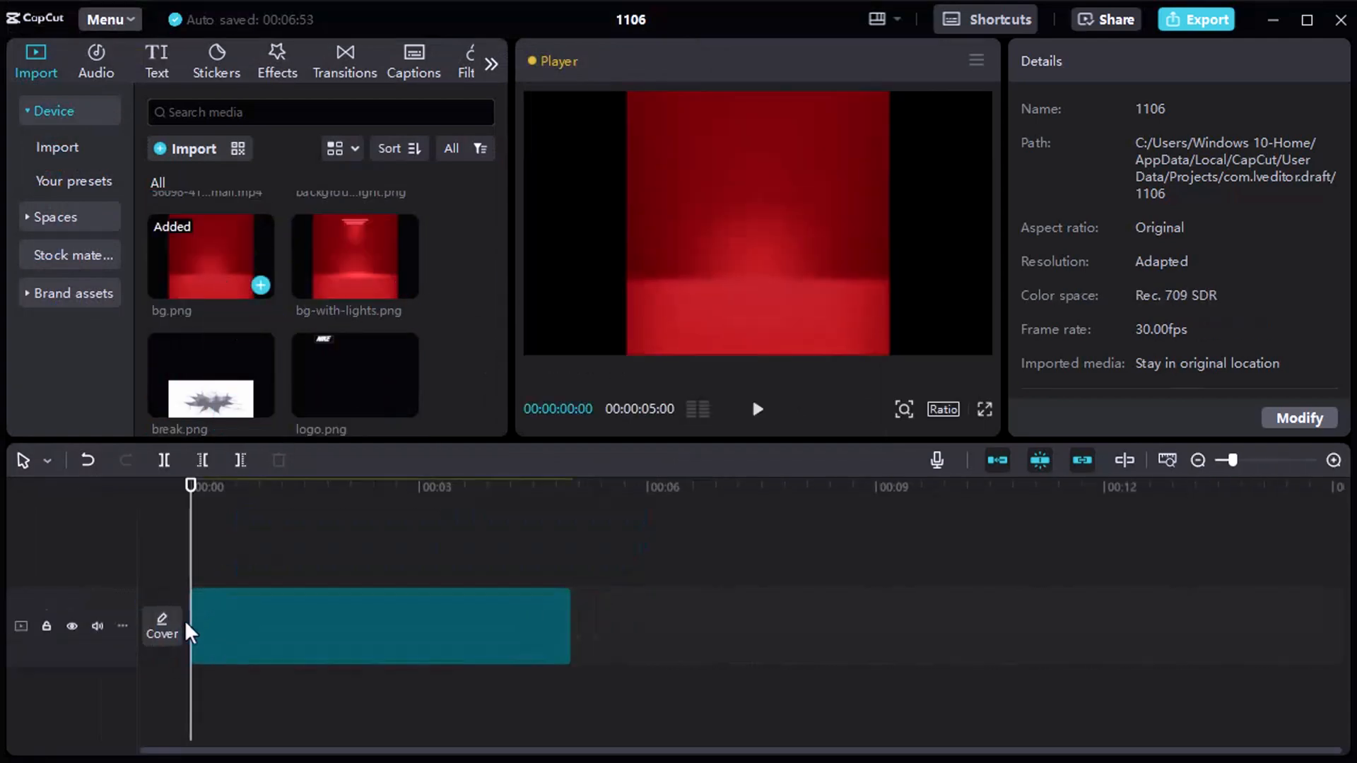
left_click(308, 593)
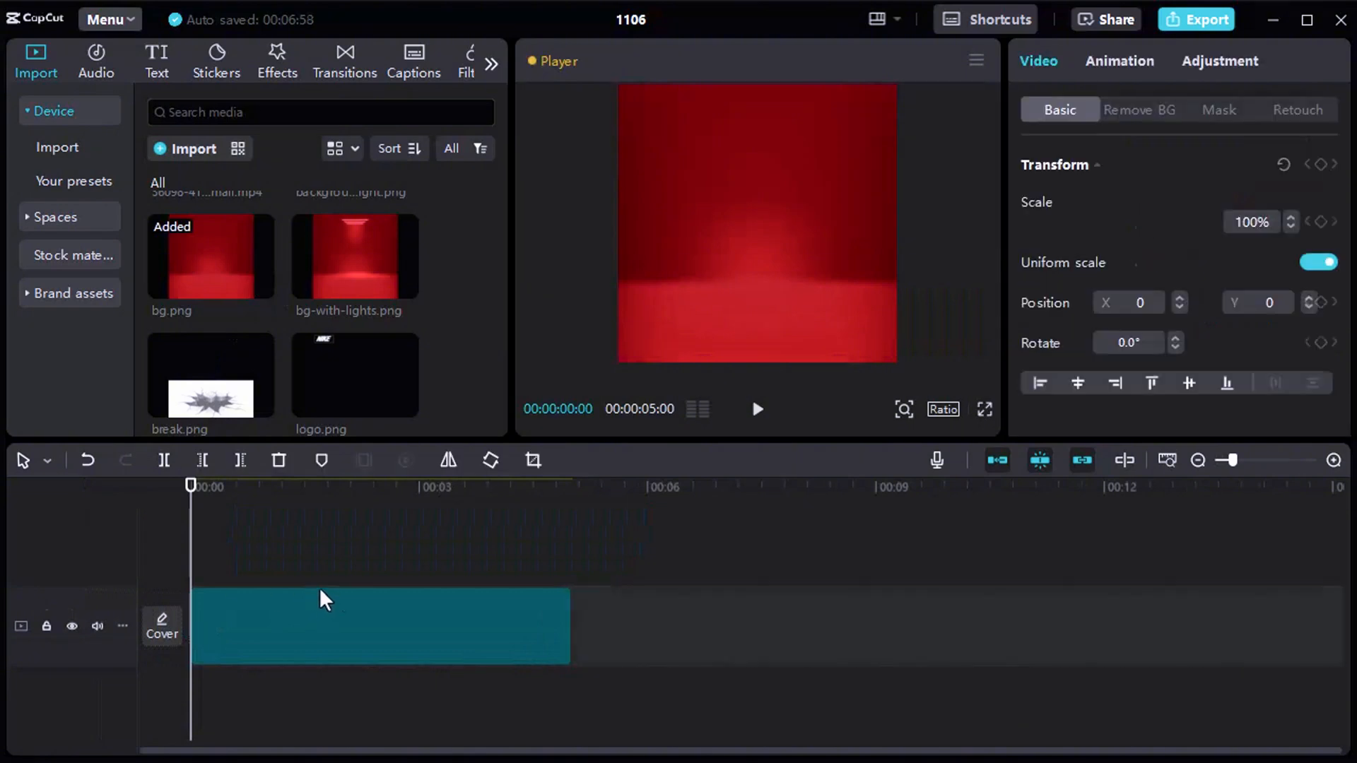
left_click(1250, 461)
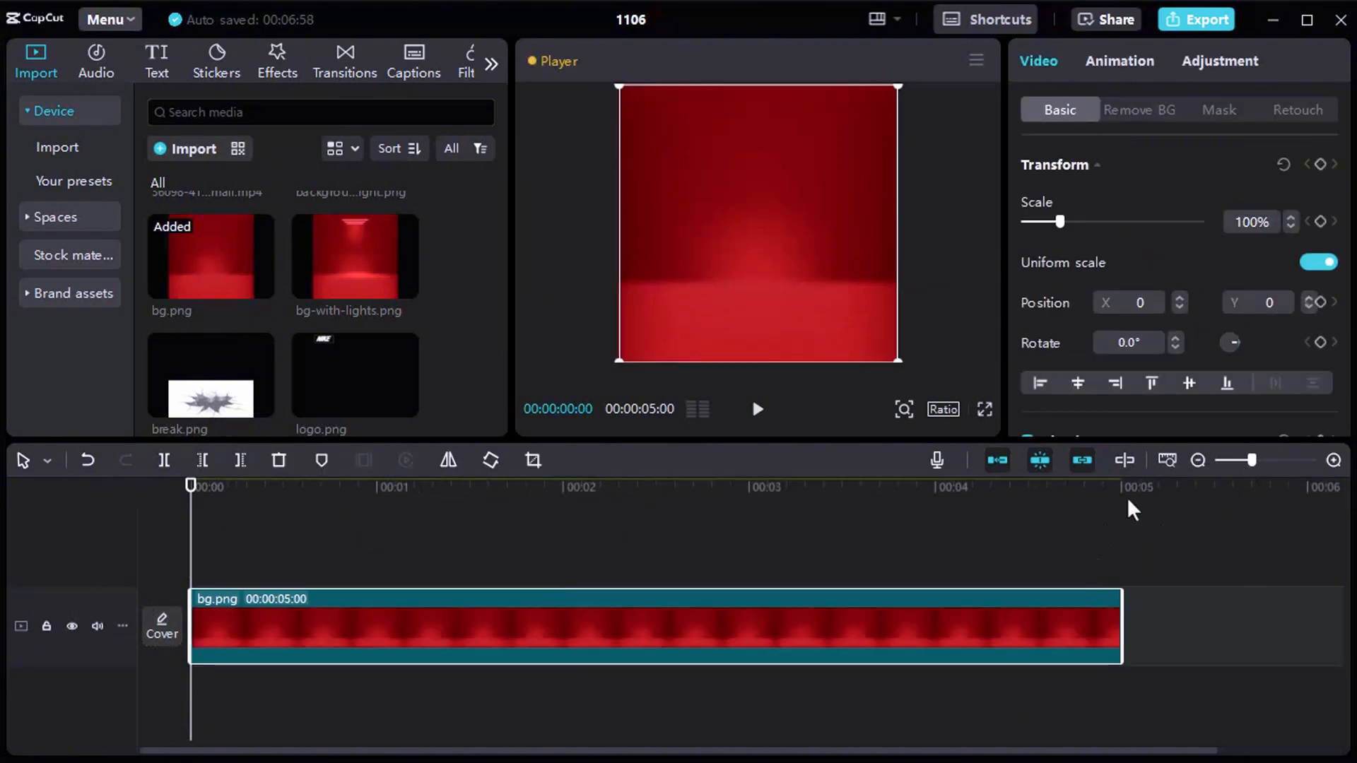
left_click_drag(1121, 623, 1053, 623)
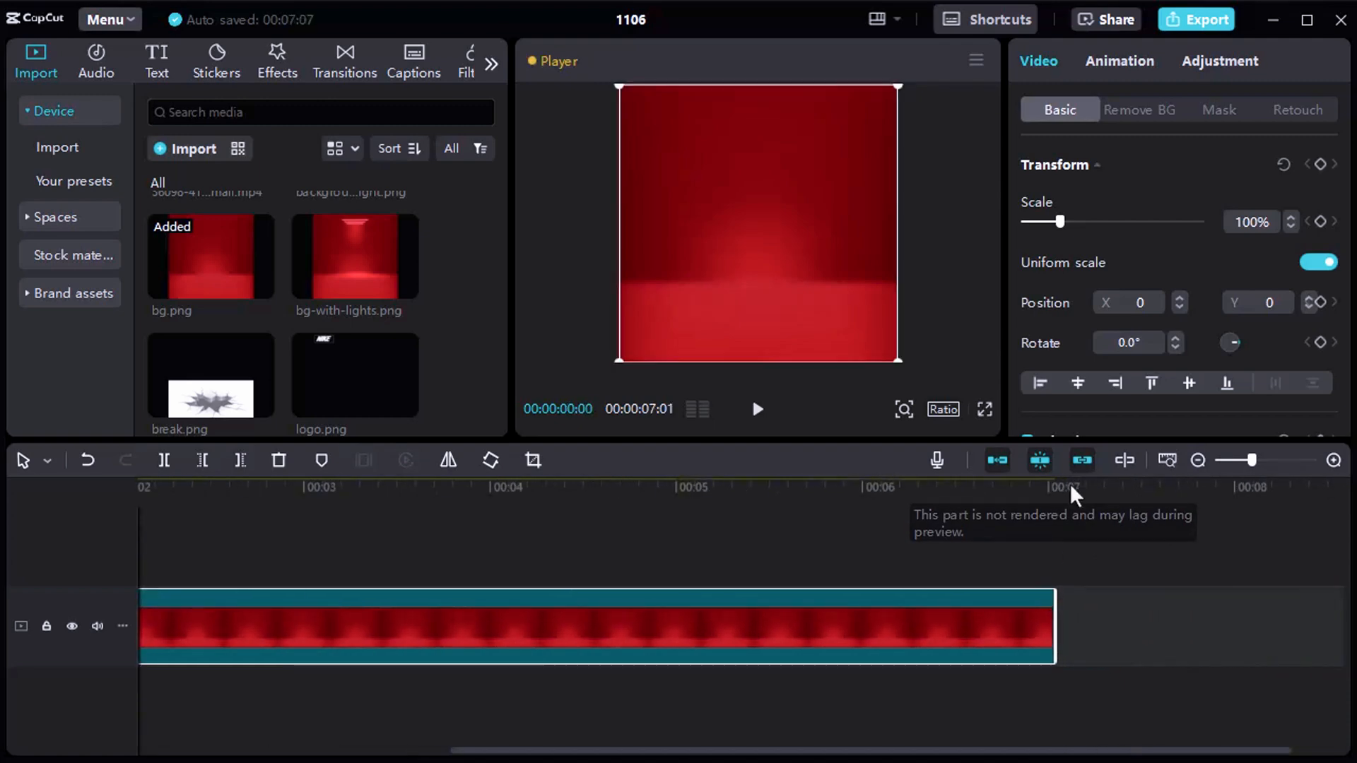
left_click(237, 542)
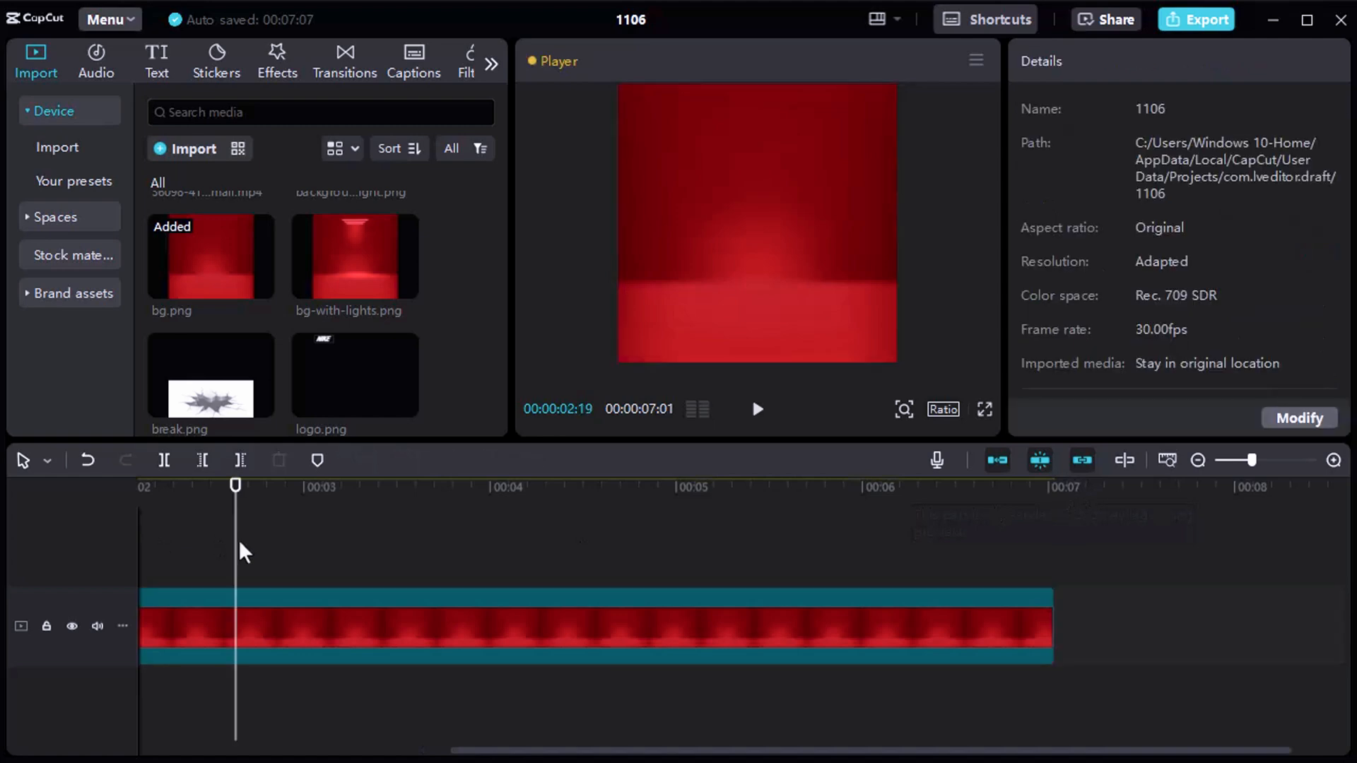
key("Home")
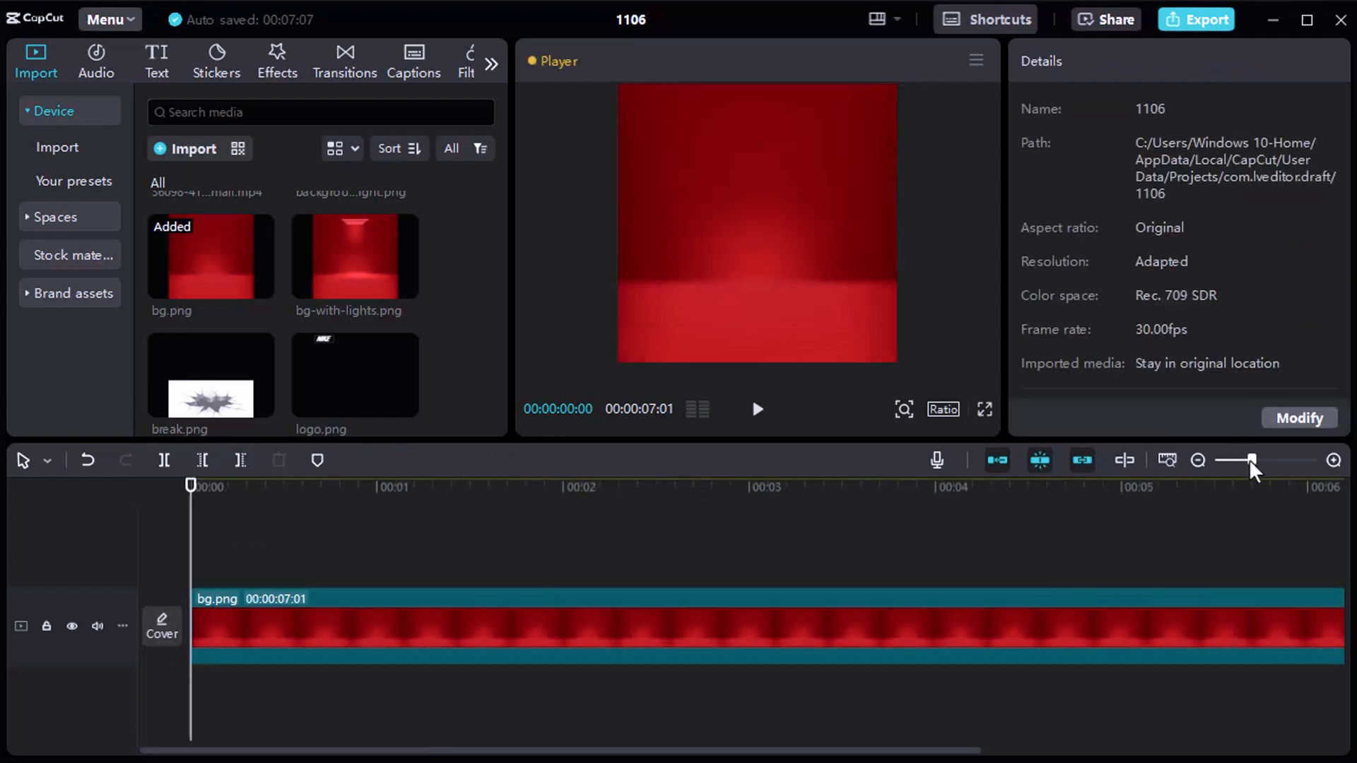
left_click_drag(1250, 460, 1246, 460)
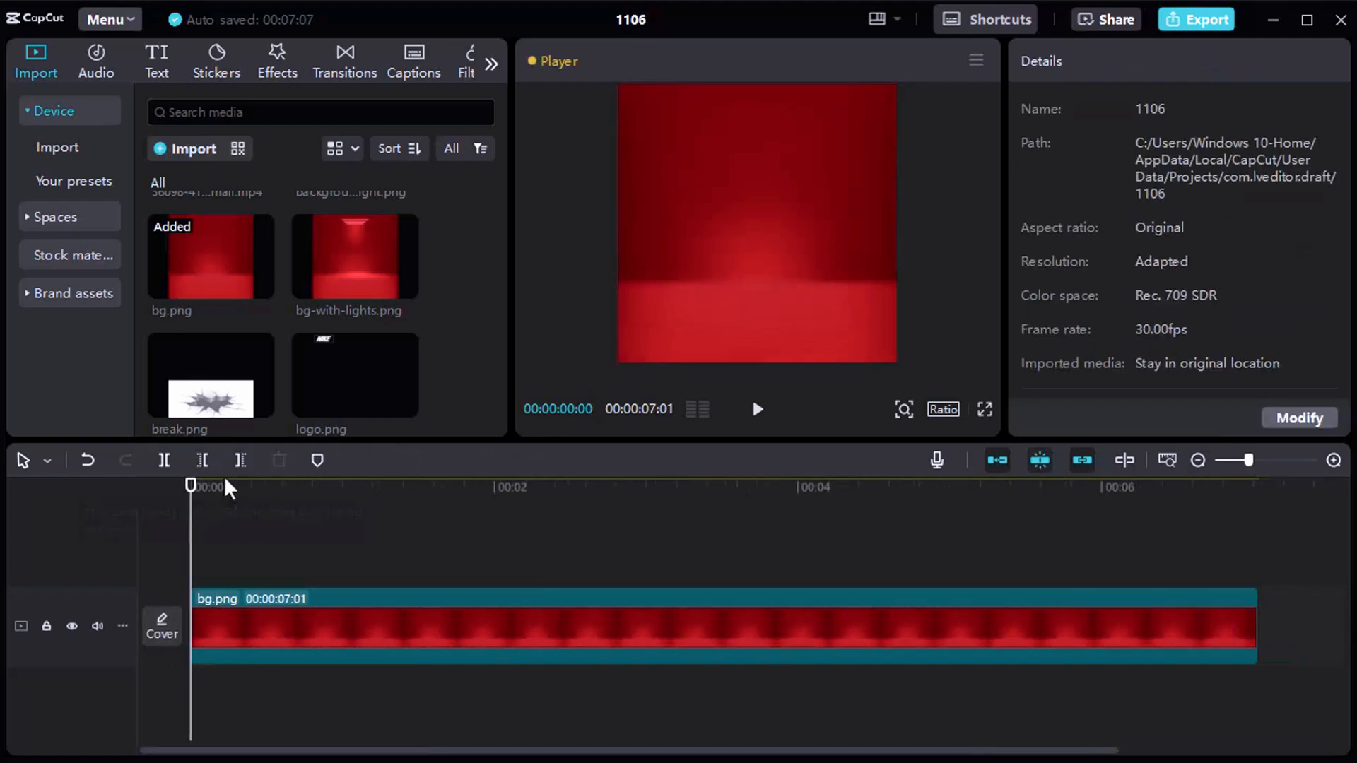
Place background-light.png above bg.png at the timeline start and set its blend mode to Screen.
scroll(296, 296, "up", 2)
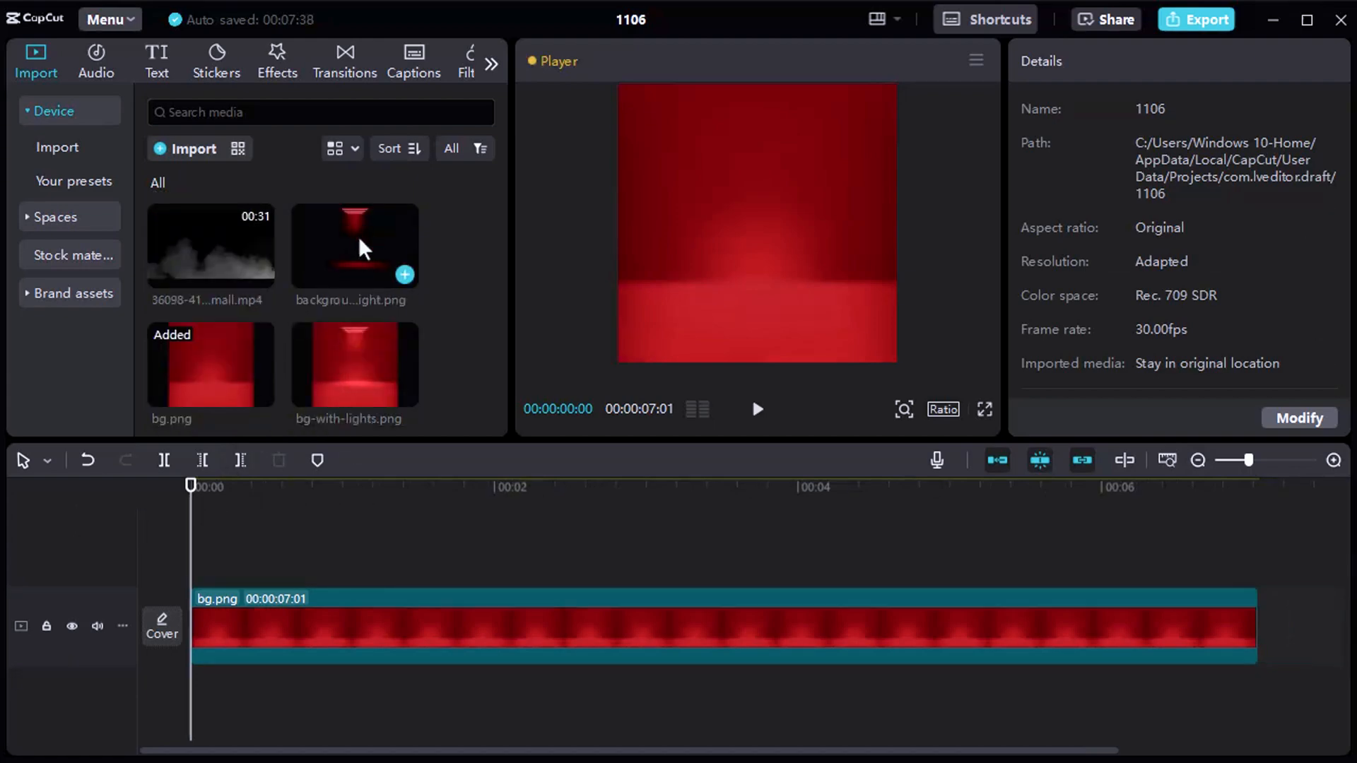
left_click_drag(358, 236, 197, 553)
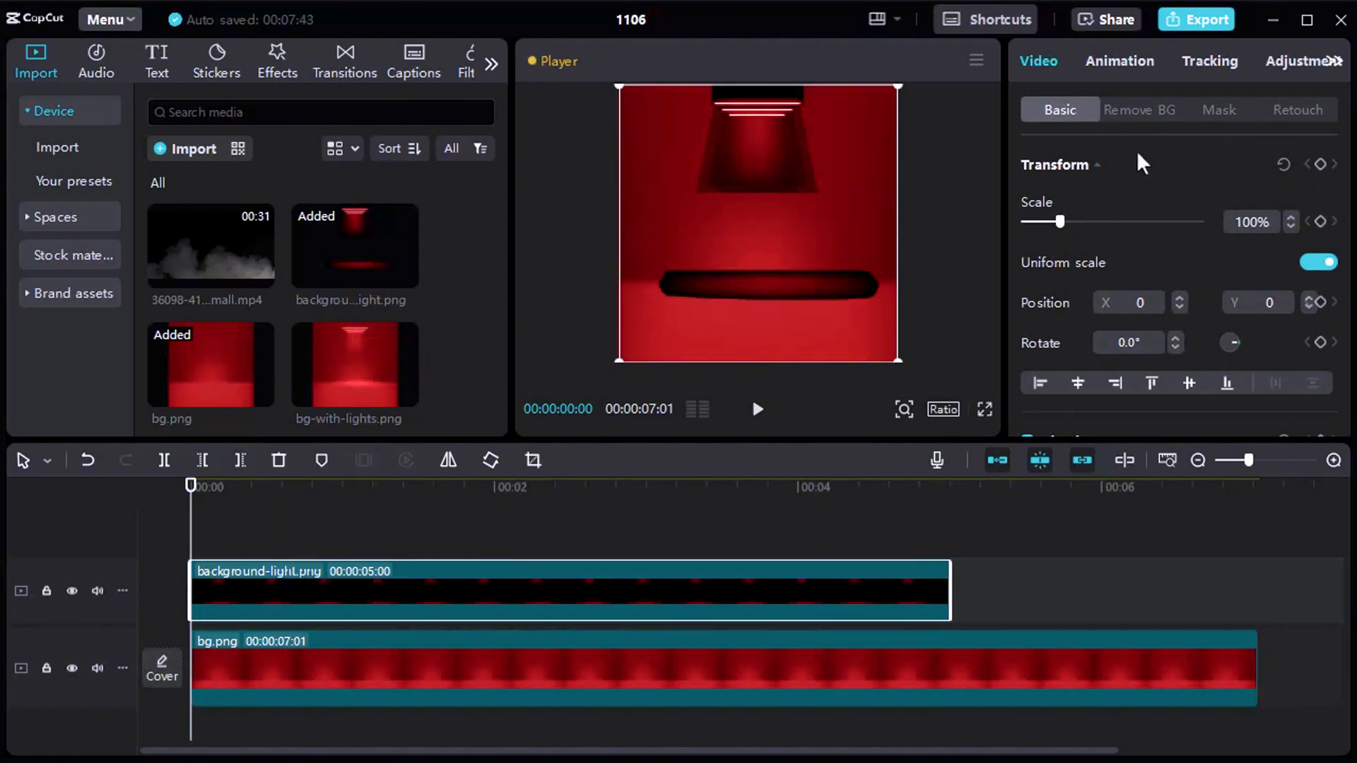
scroll(1139, 159, "down", 3)
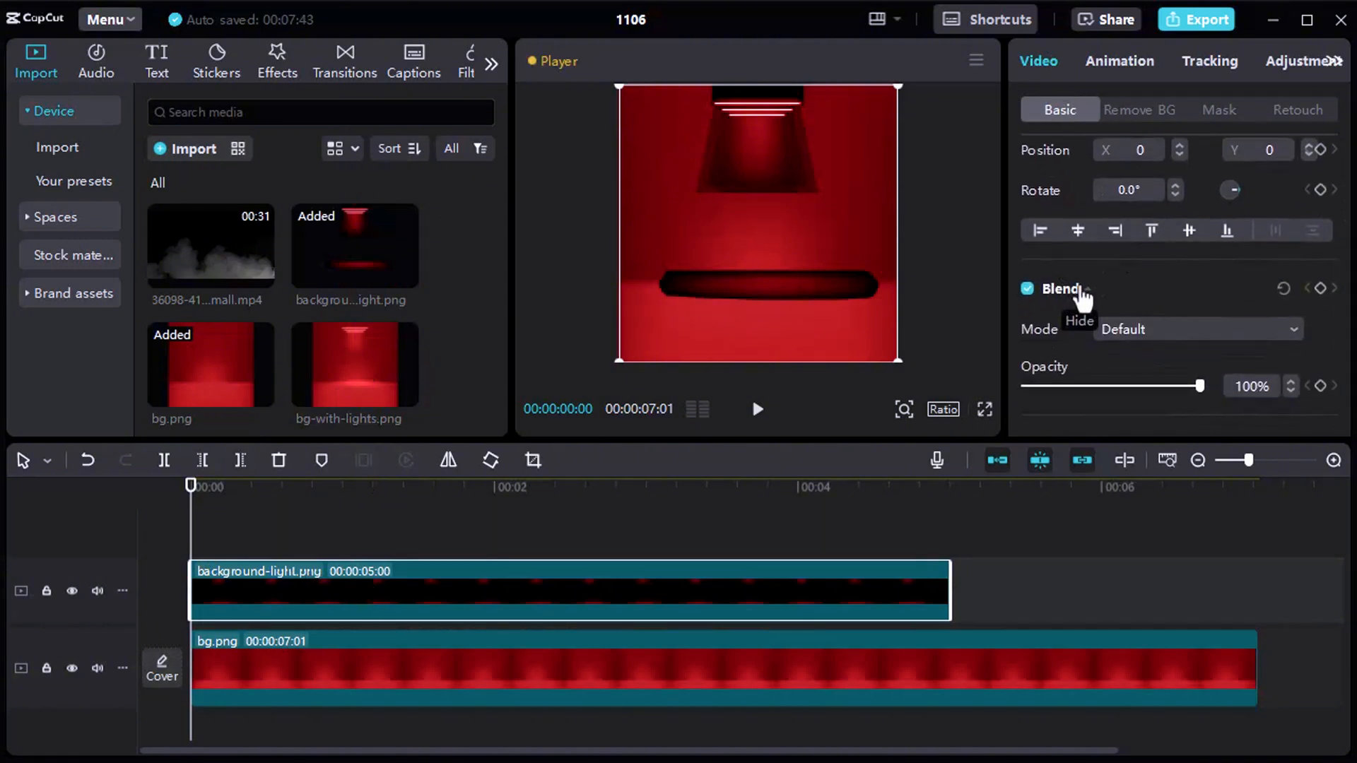
left_click(1082, 290)
left_click(1080, 336)
scroll(1130, 311, "down", 1)
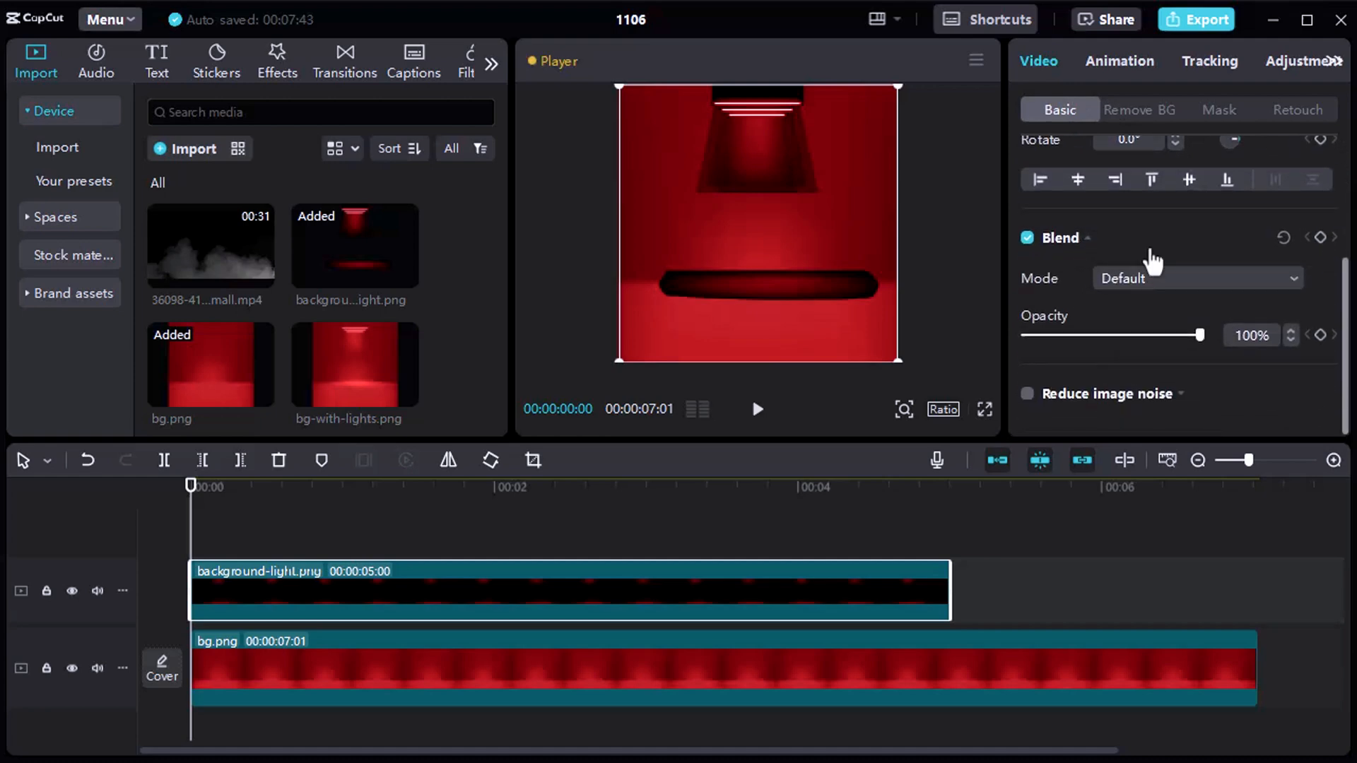
left_click(1139, 280)
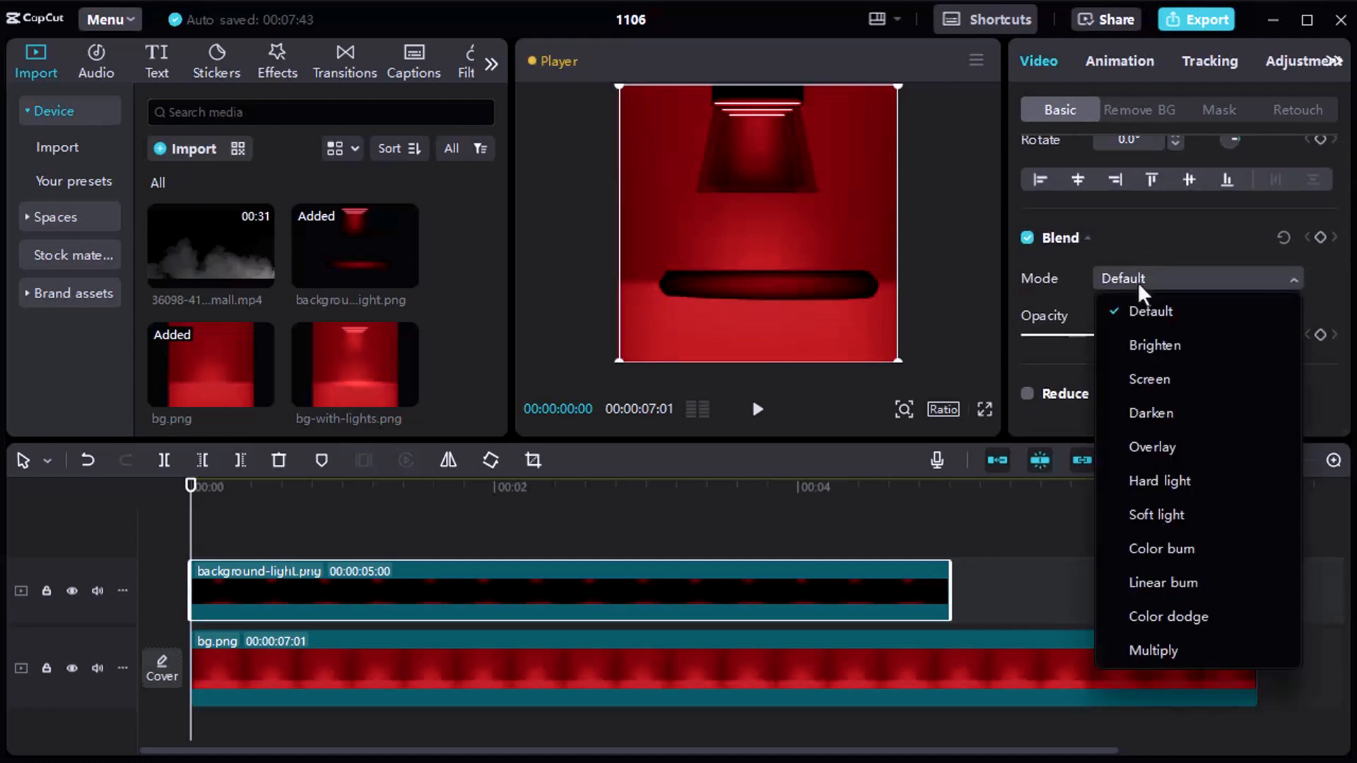
left_click(1164, 382)
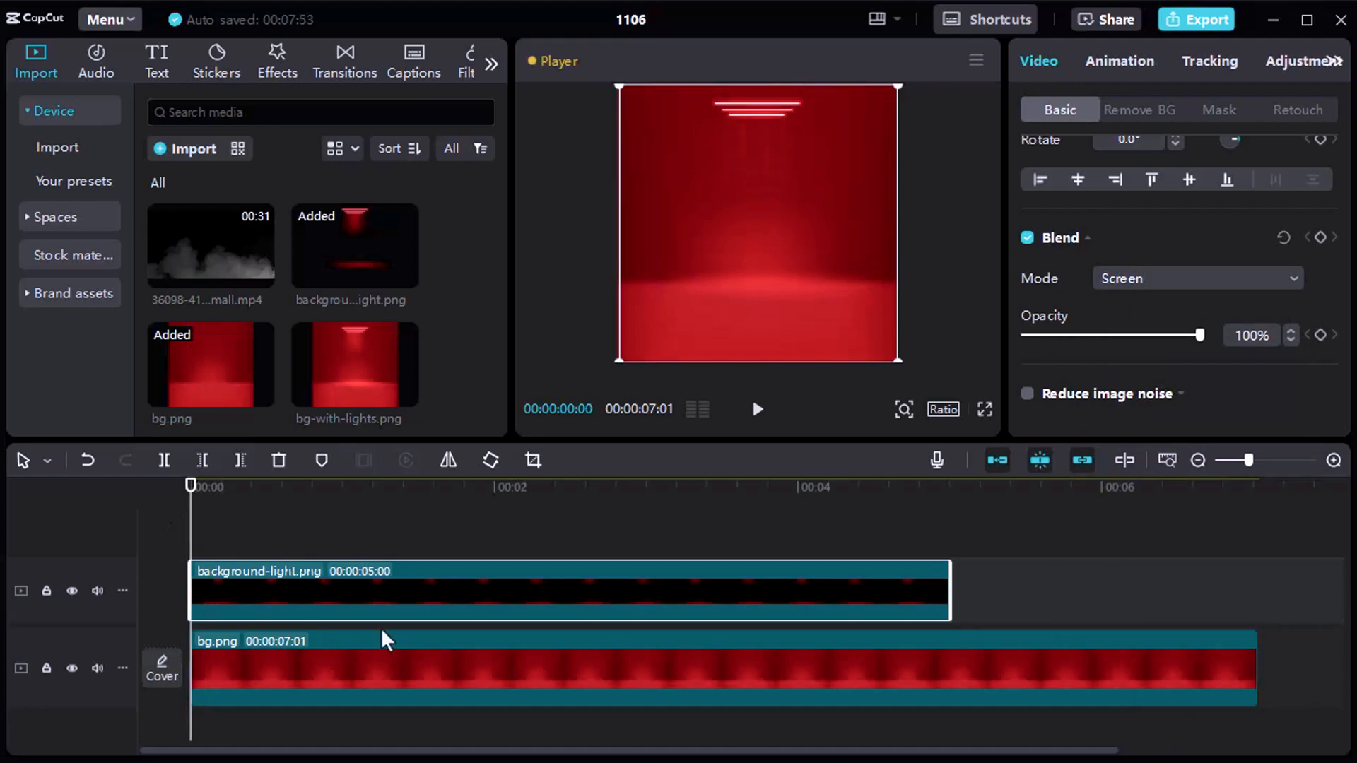
Give the background-light.png clip a Fade In animation lasting 1.2 s and preview it.
left_click(1128, 62)
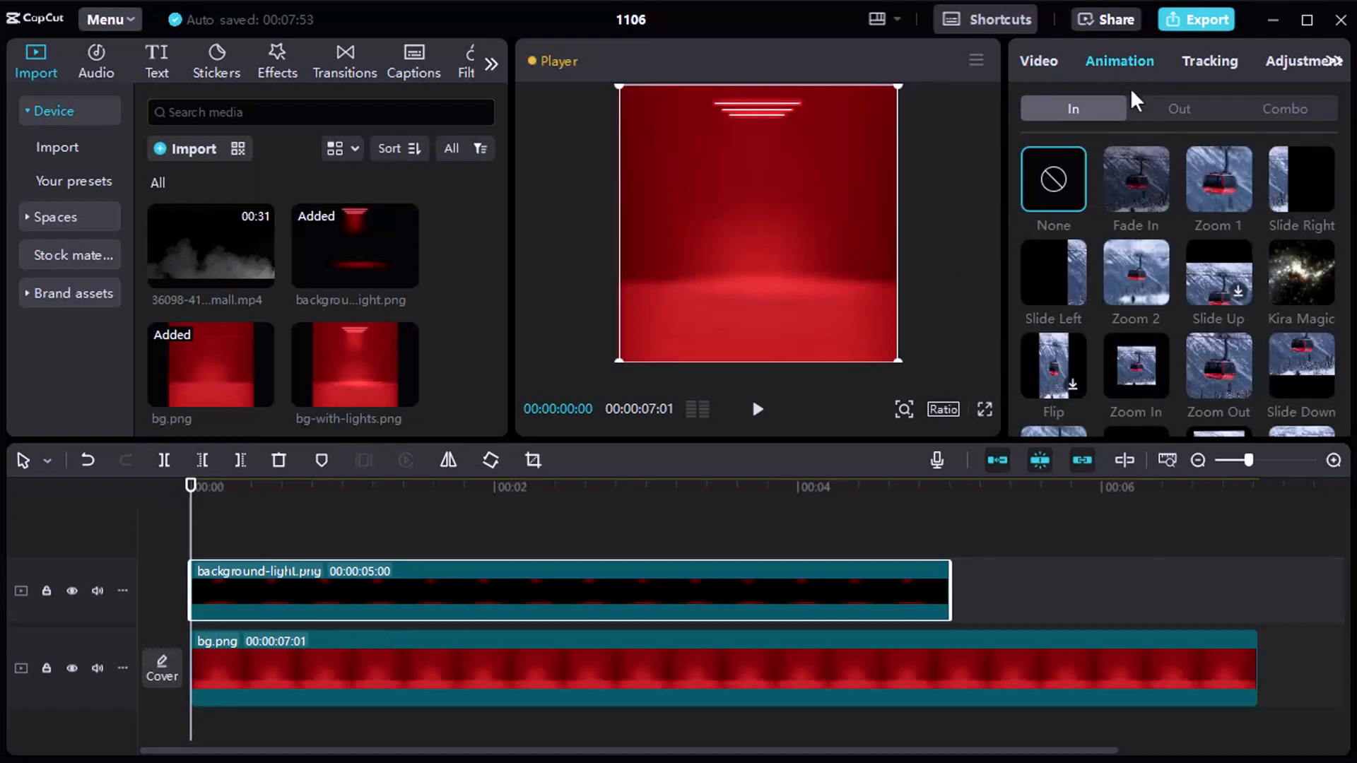
left_click(1126, 179)
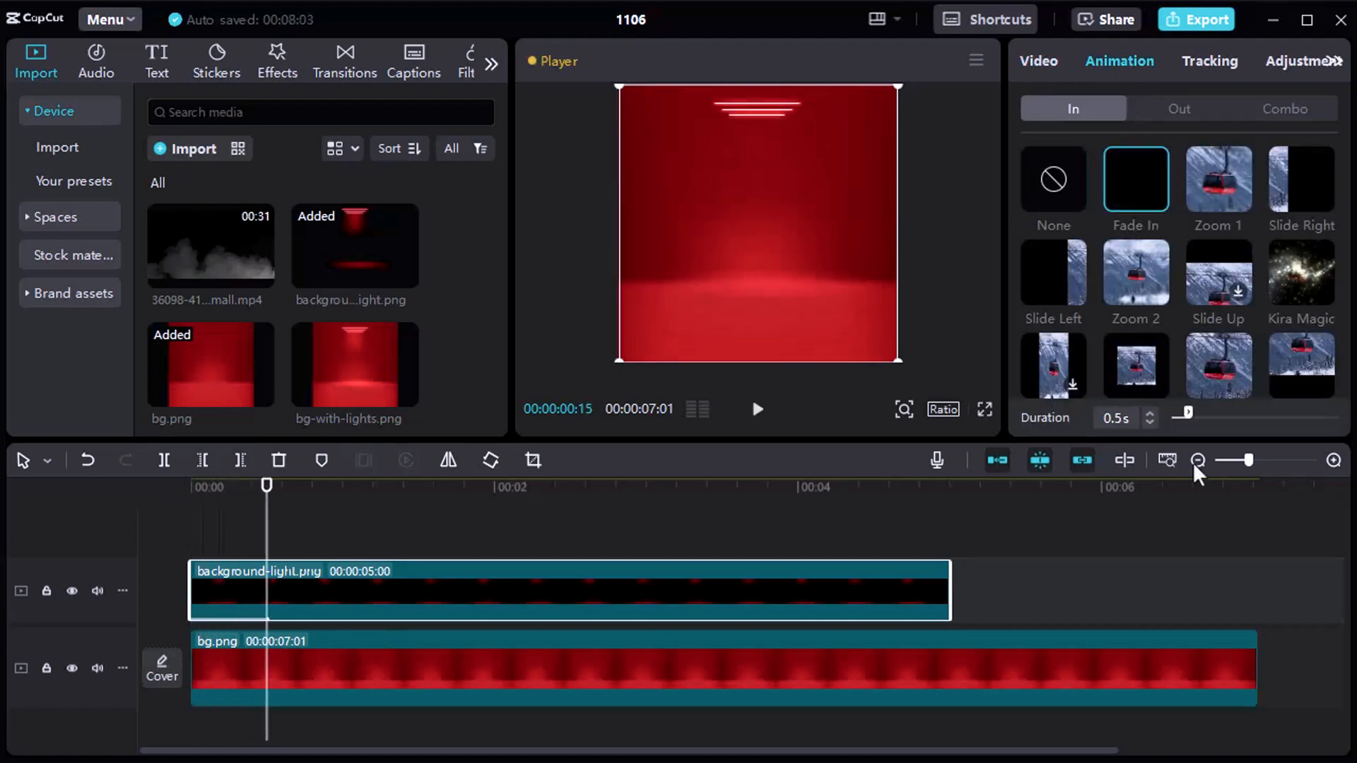
left_click_drag(1221, 411, 1206, 411)
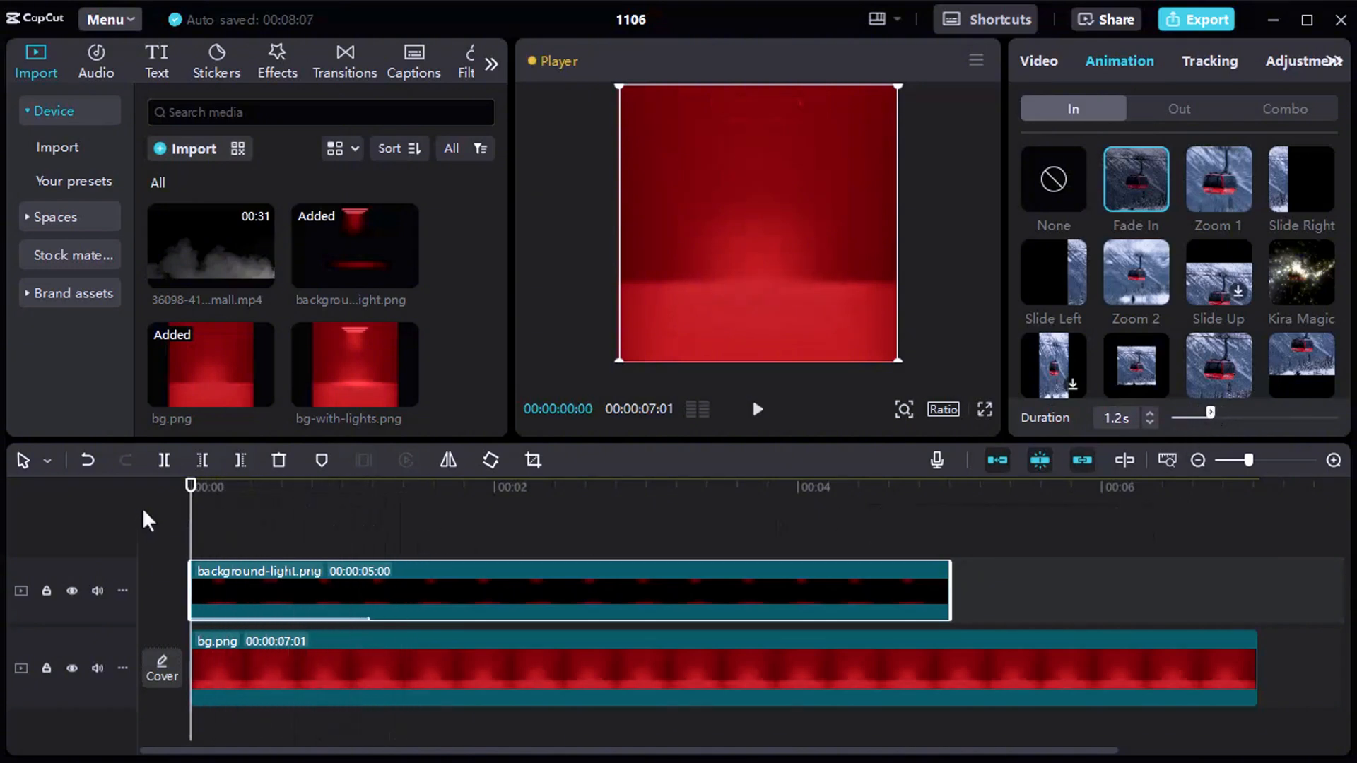
key("space")
key("space")
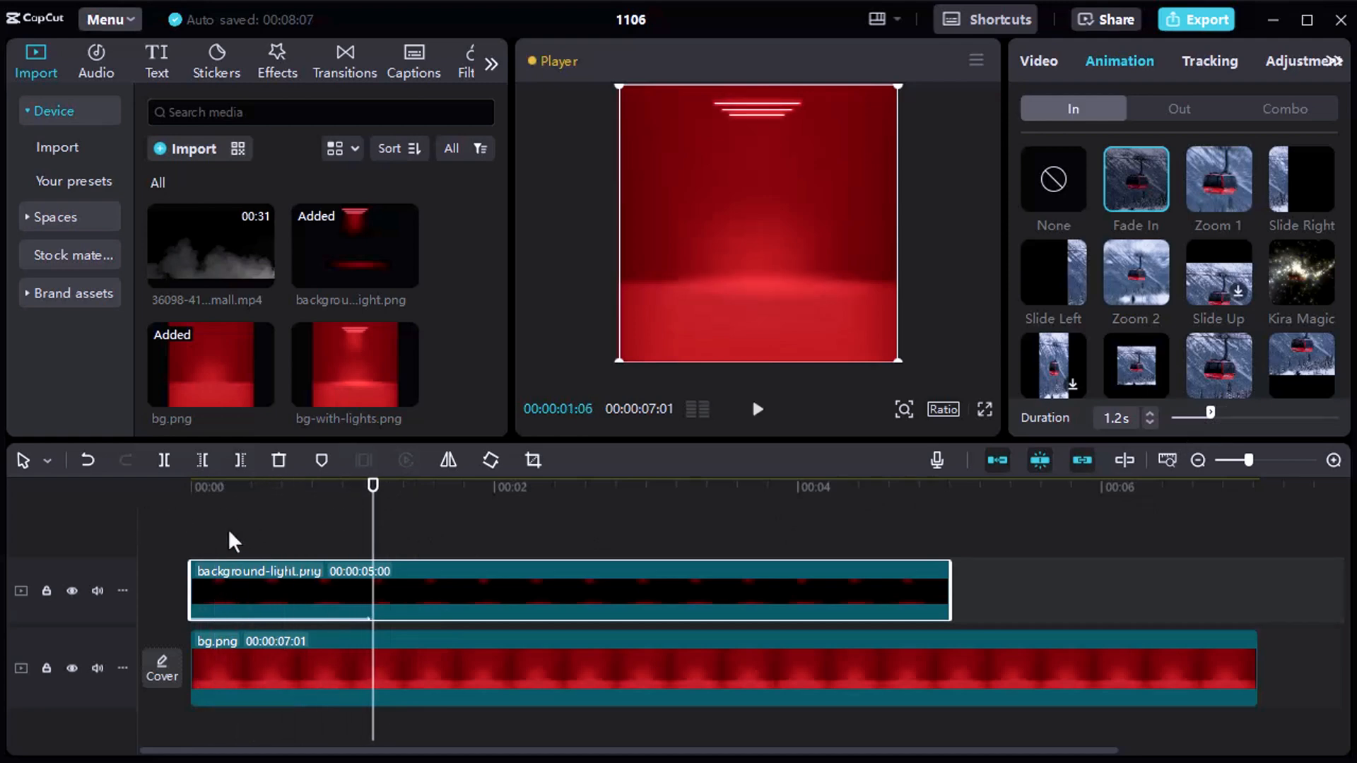
Add shoe.png on a new track above background-light.png, starting at 00:00:00:22.
left_click(229, 531)
left_click_drag(366, 502, 302, 487)
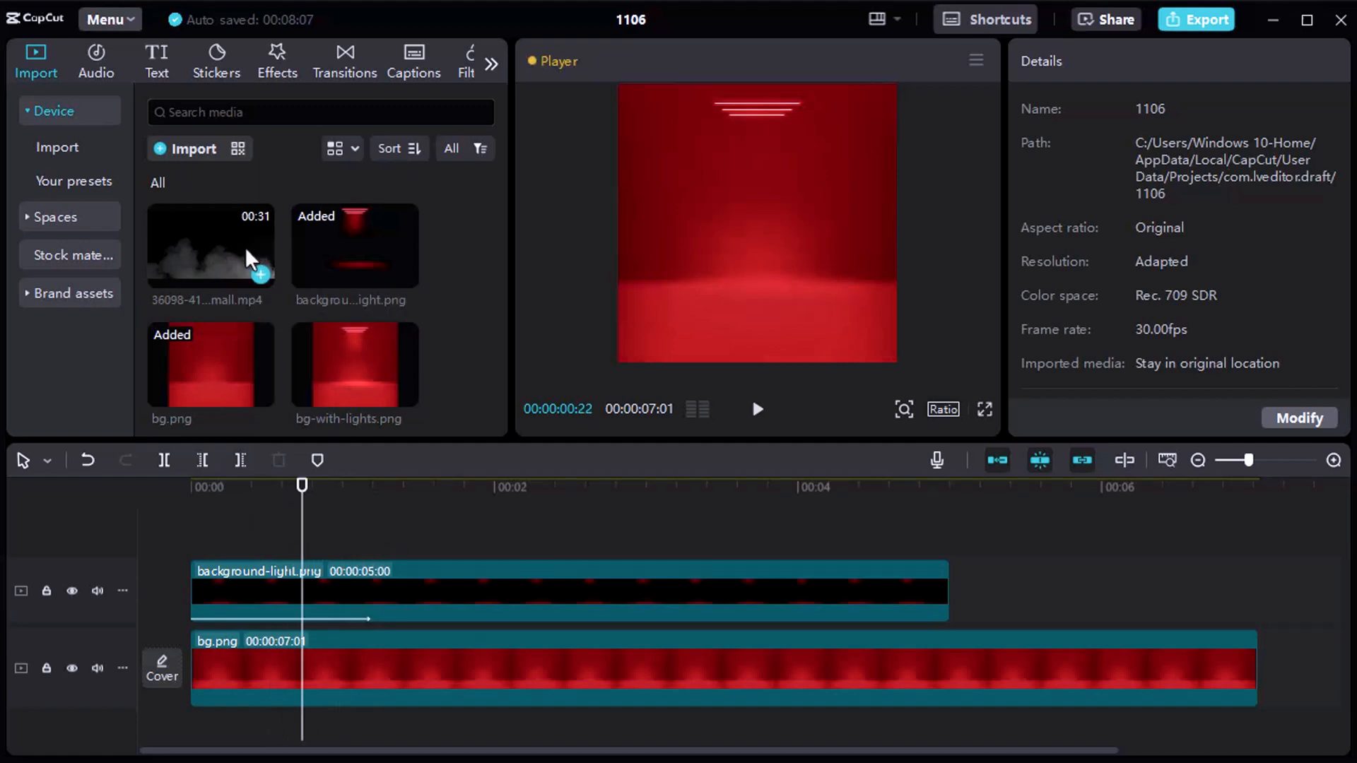
scroll(244, 248, "down", 5)
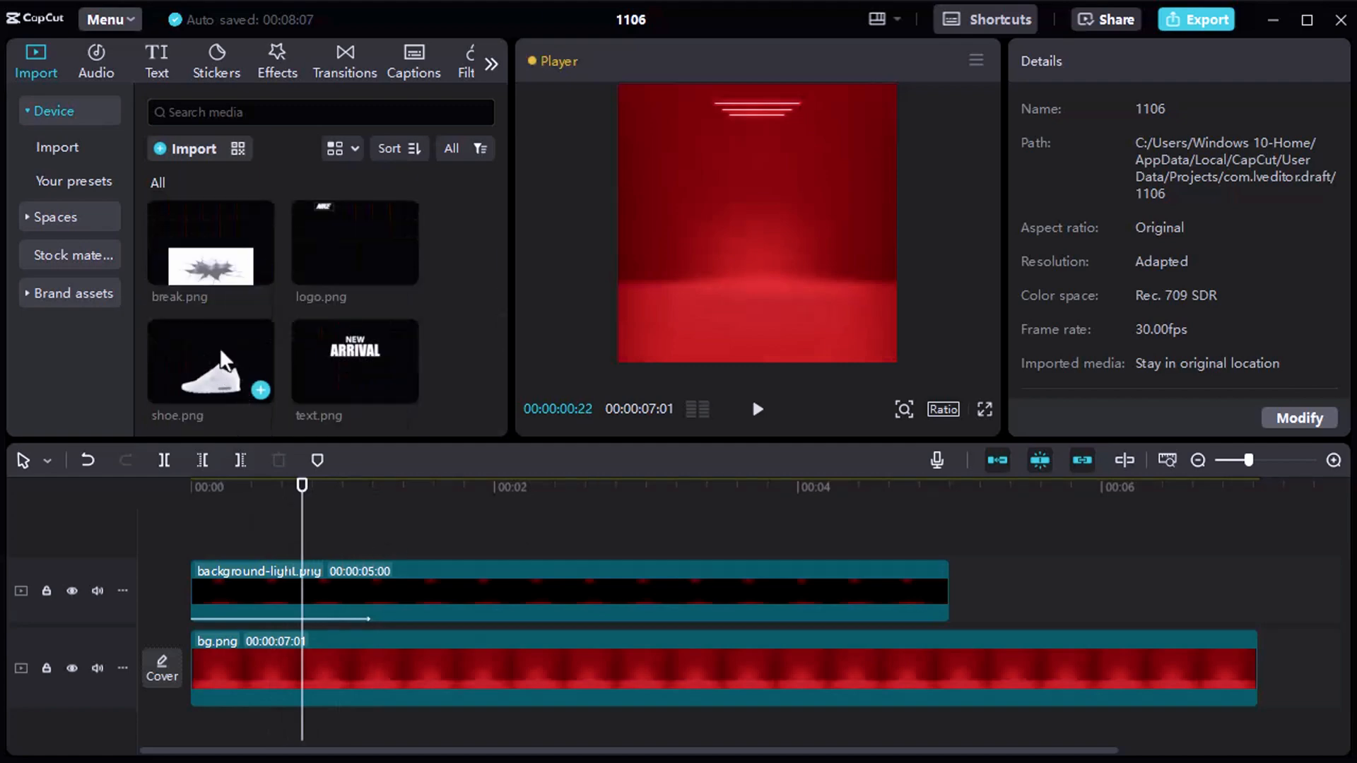
left_click_drag(219, 346, 310, 540)
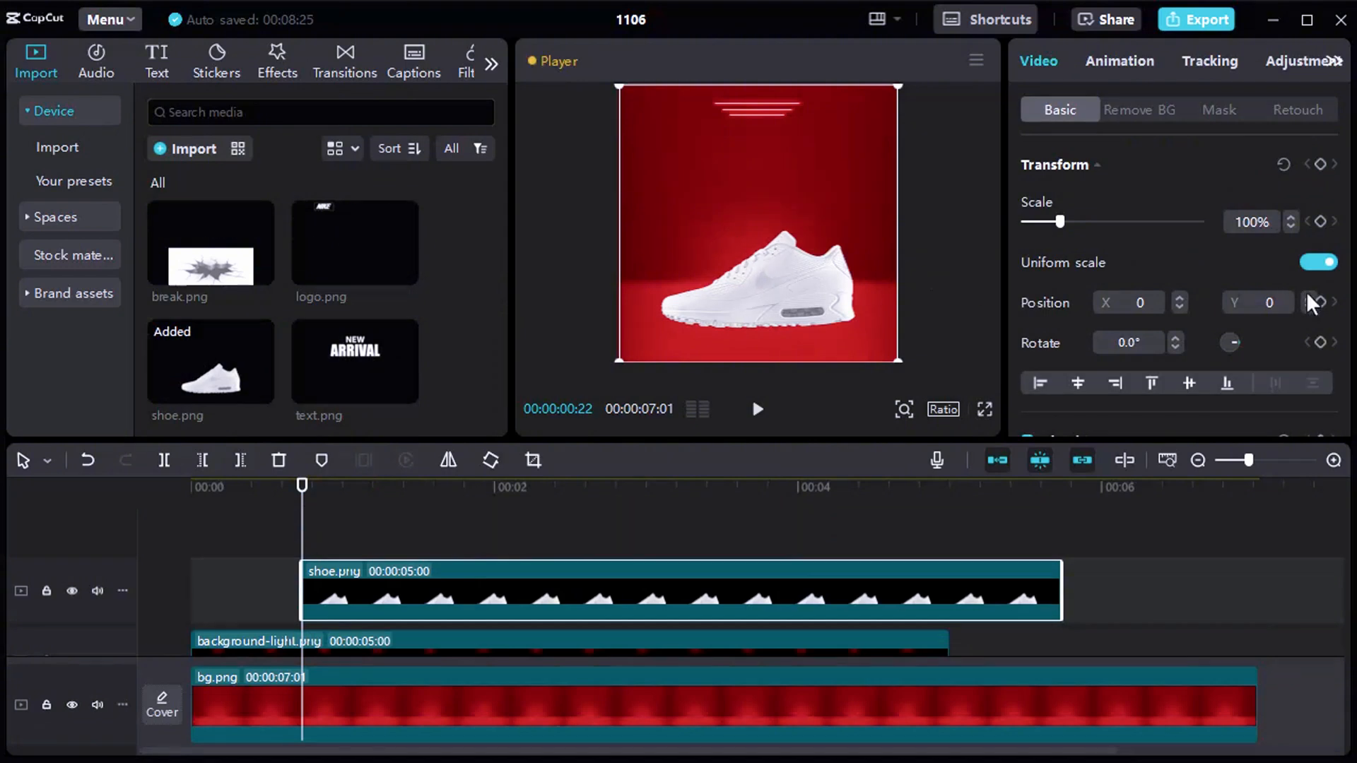
Keyframe the shoe's position to drop from Y 3738 at 00:00:00:22 to Y 0 at 00:00:01:06.
left_click_drag(797, 311, 778, 41)
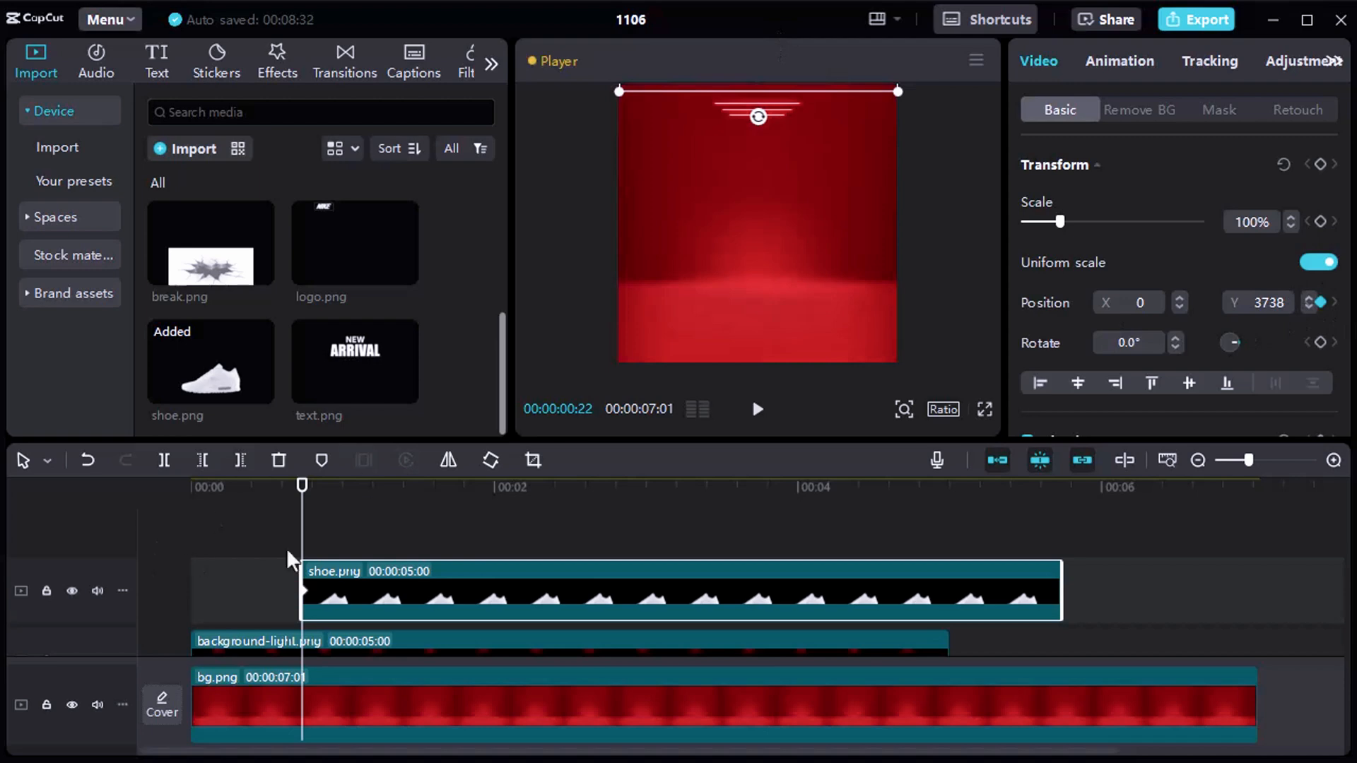
left_click_drag(302, 486, 373, 489)
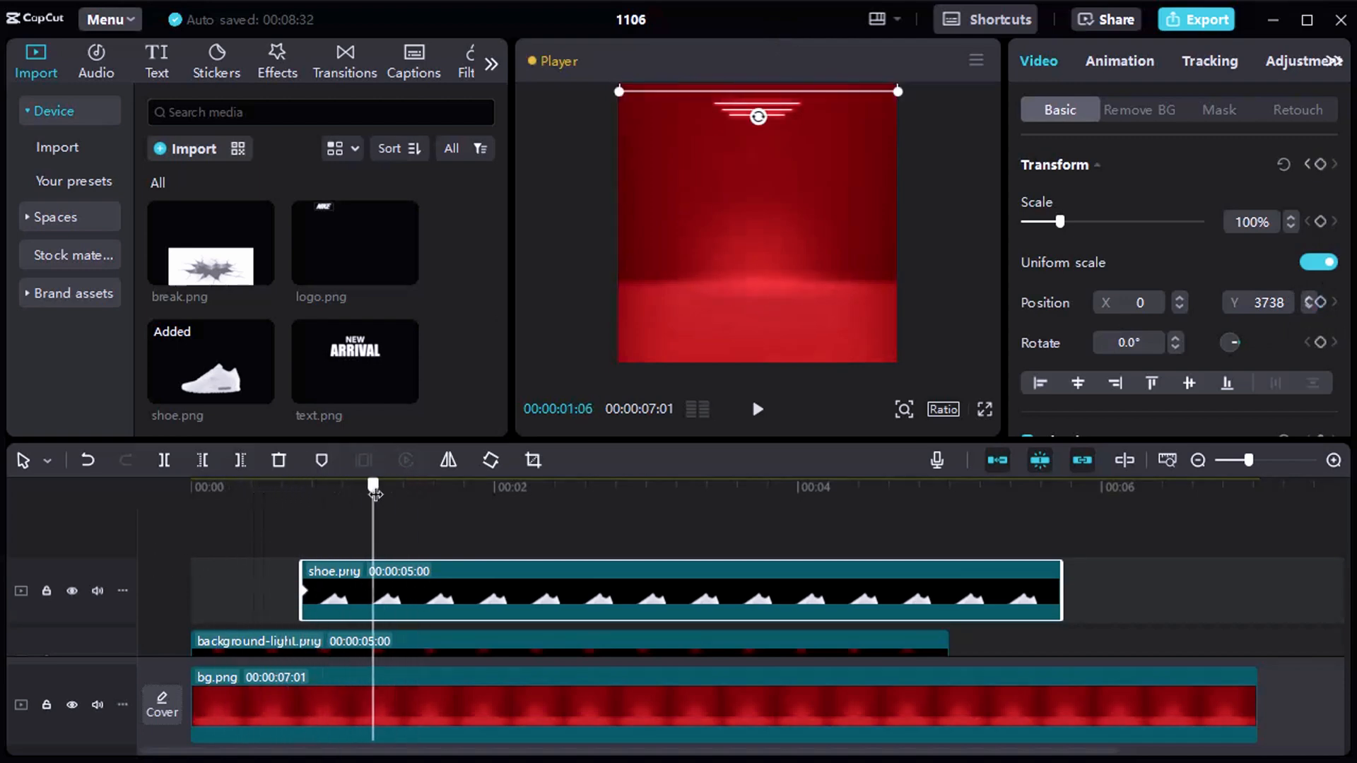
left_click_drag(773, 86, 774, 358)
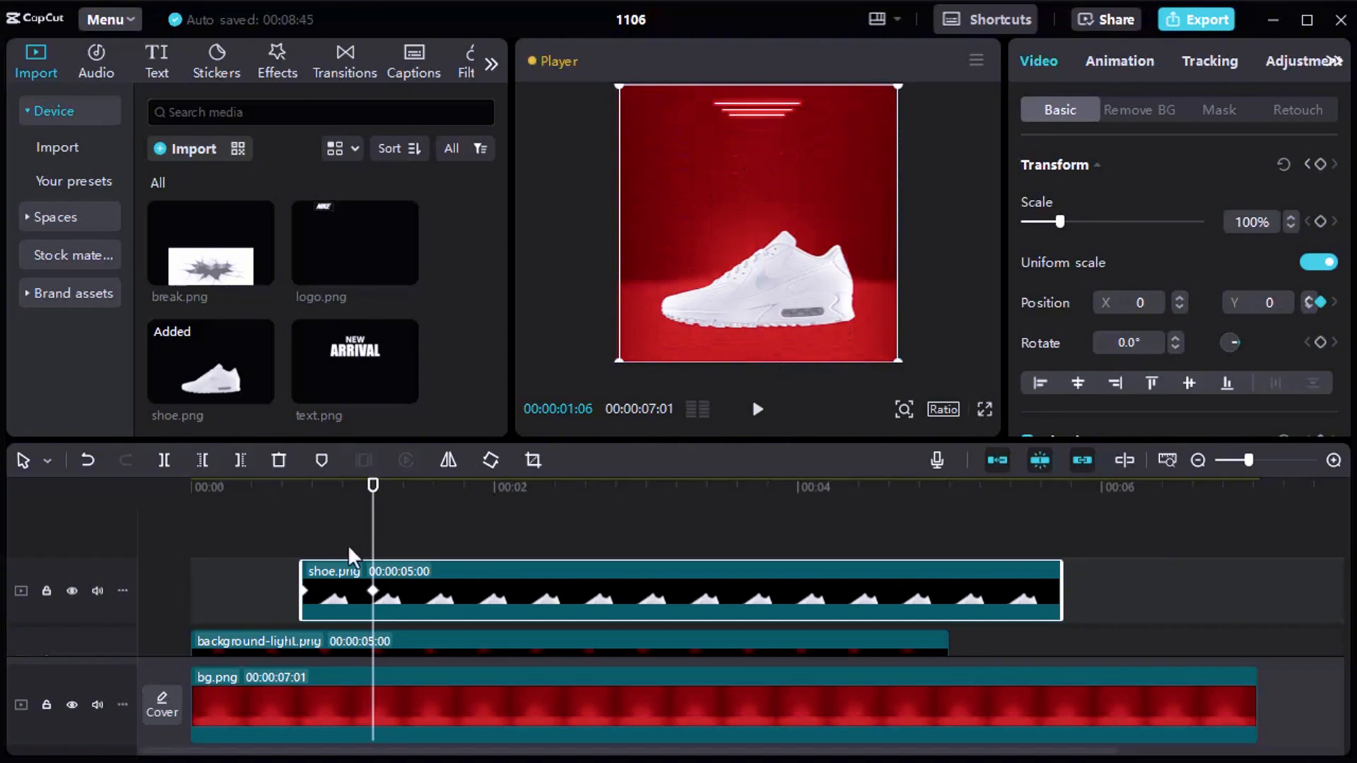
Play the opening of the timeline to check the shoe's drop animation.
left_click(292, 511)
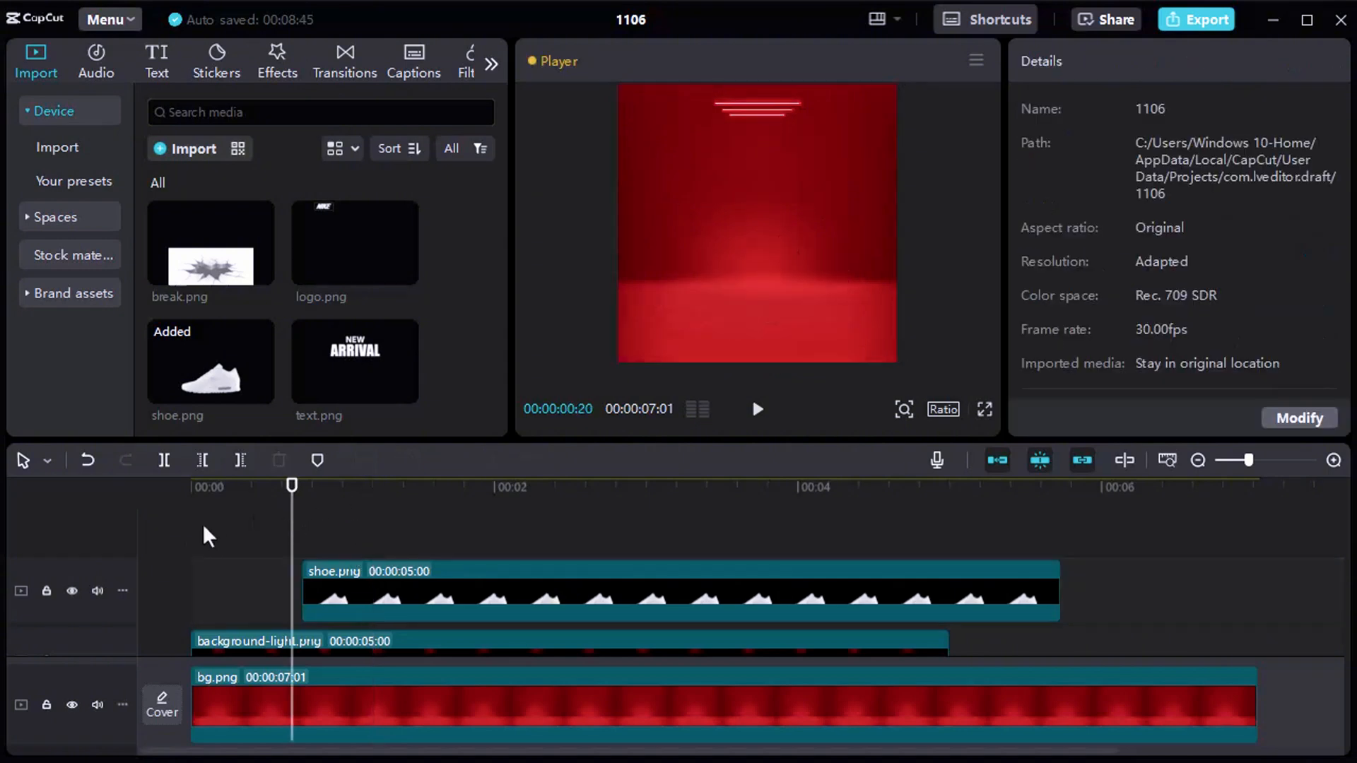
left_click(204, 521)
key("space")
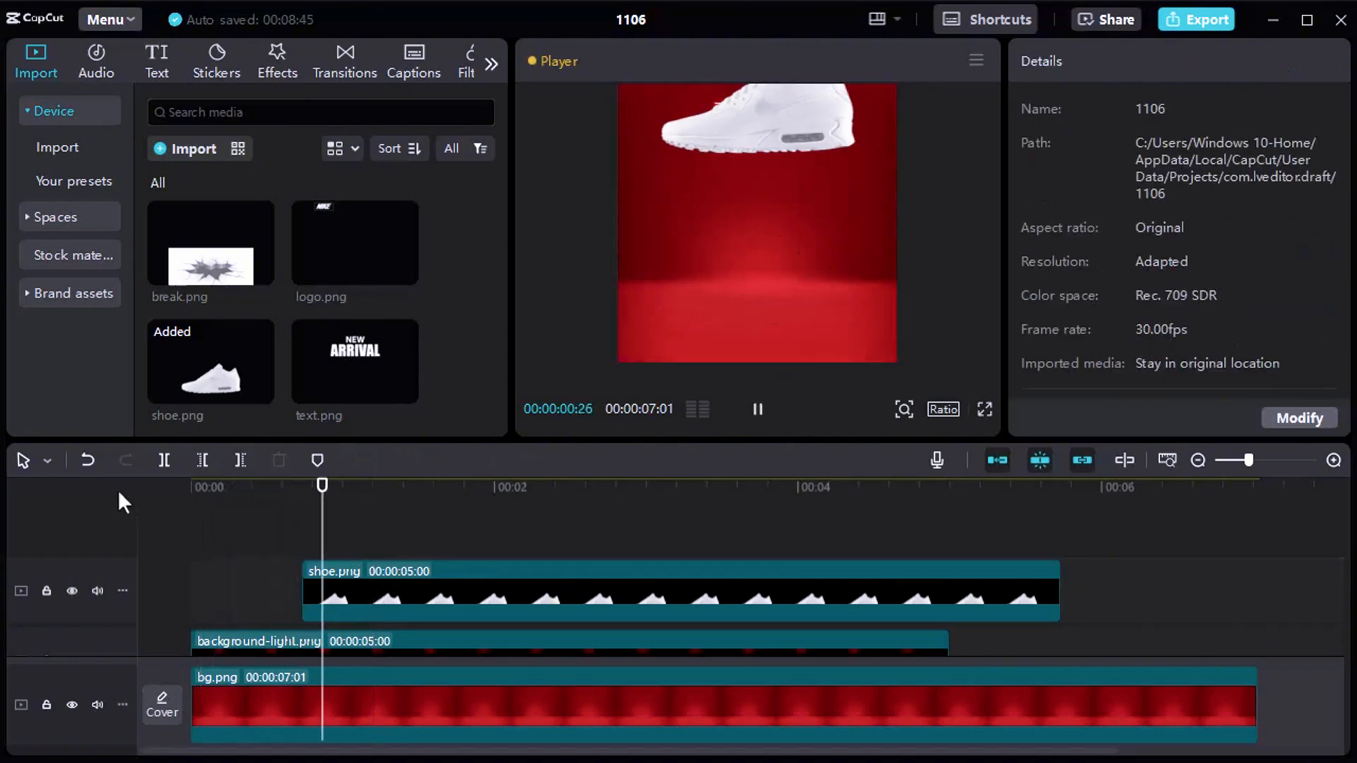
key("space")
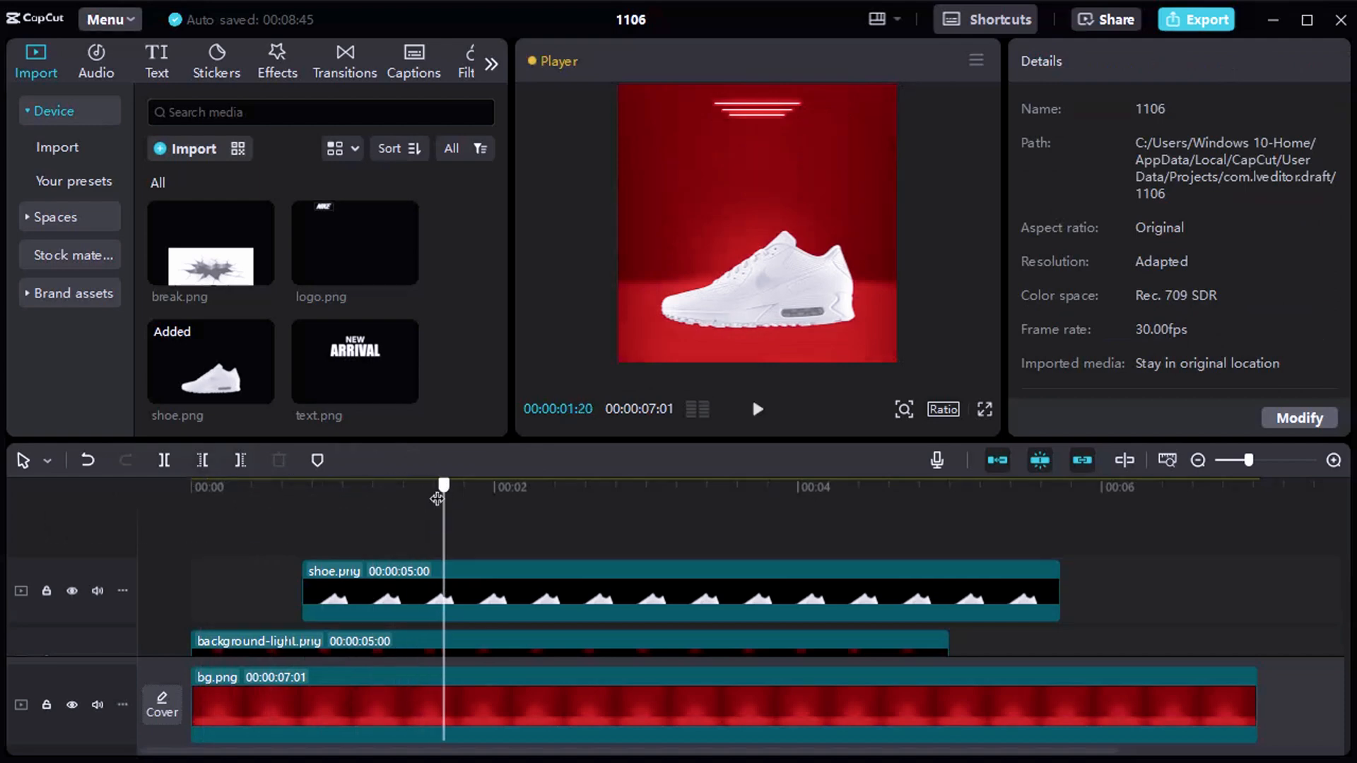
Search the video effects for motion blur and apply Motion Blur to the shoe.png clip.
left_click_drag(439, 485, 303, 498)
left_click(388, 574)
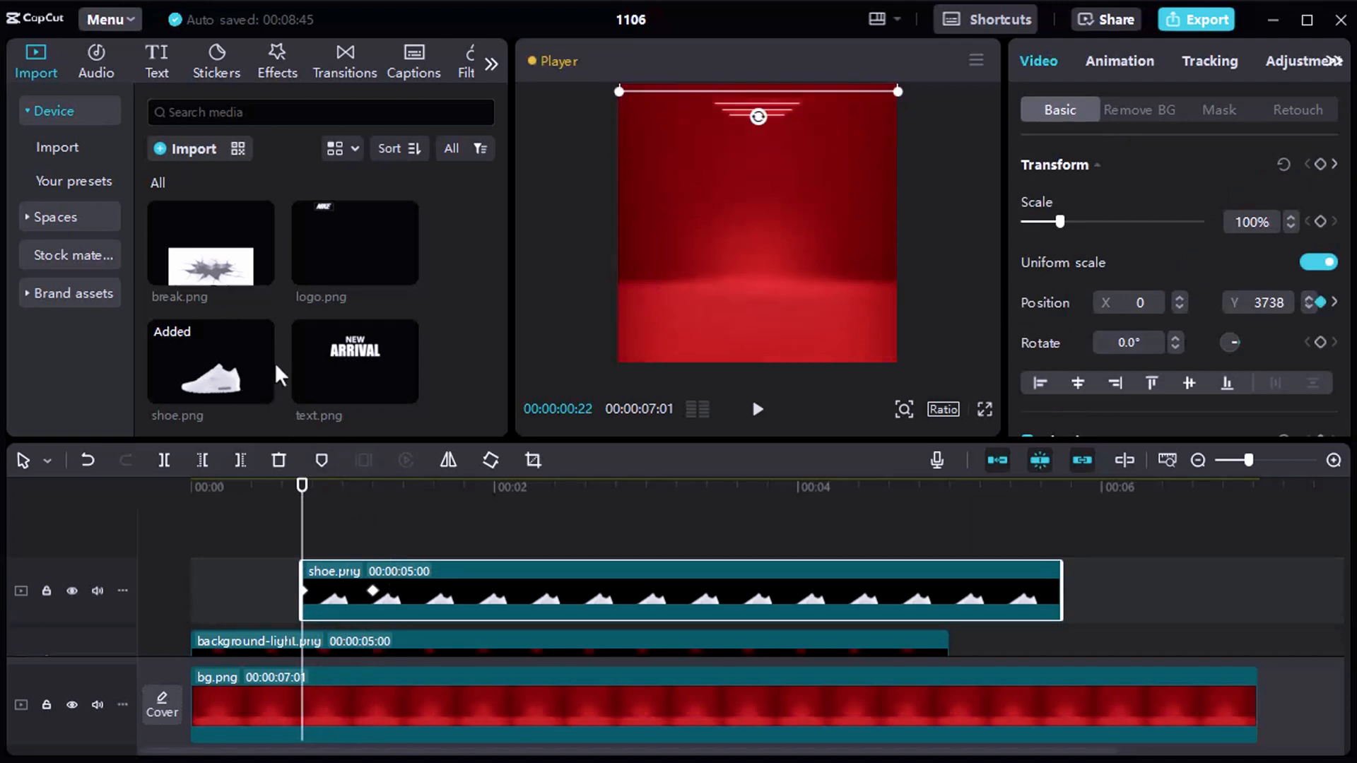
left_click(262, 62)
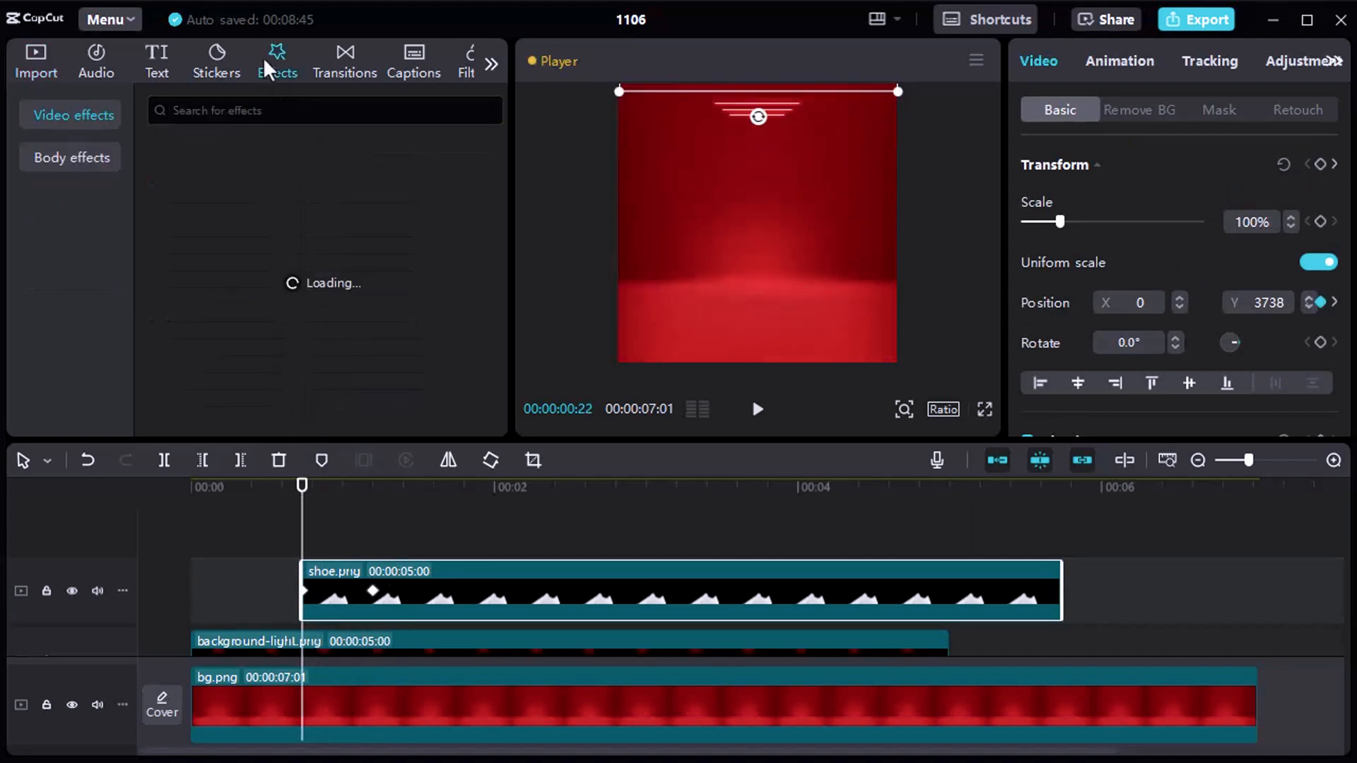
left_click(282, 112)
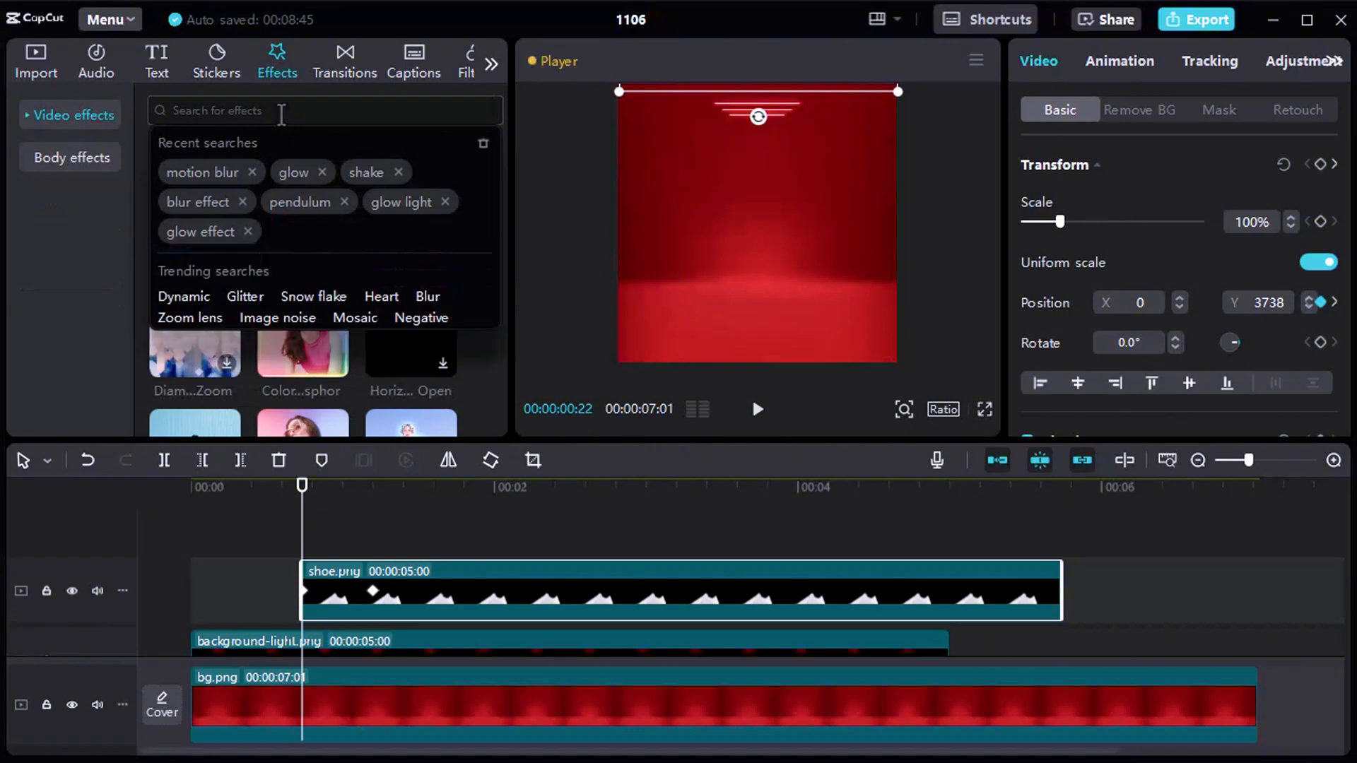
left_click(192, 173)
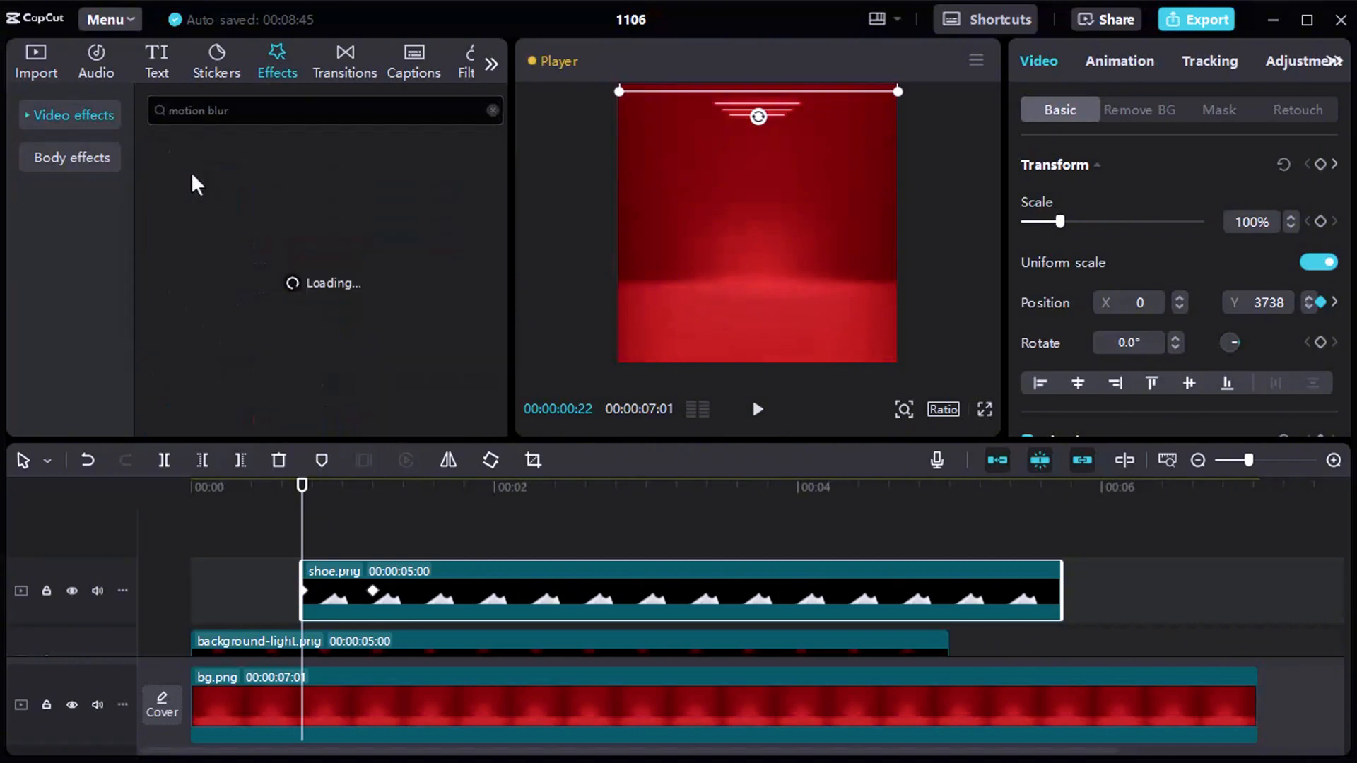
mouse_move(183, 222)
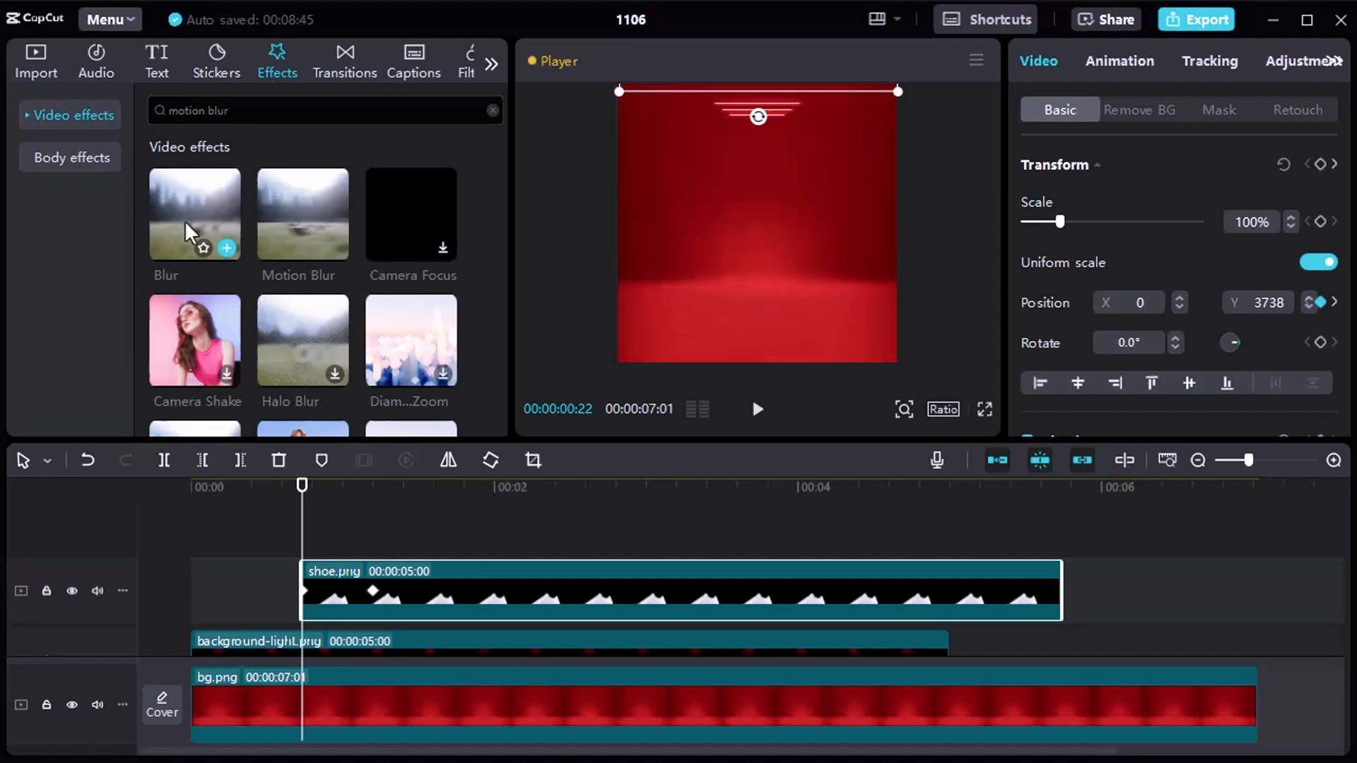
mouse_move(310, 191)
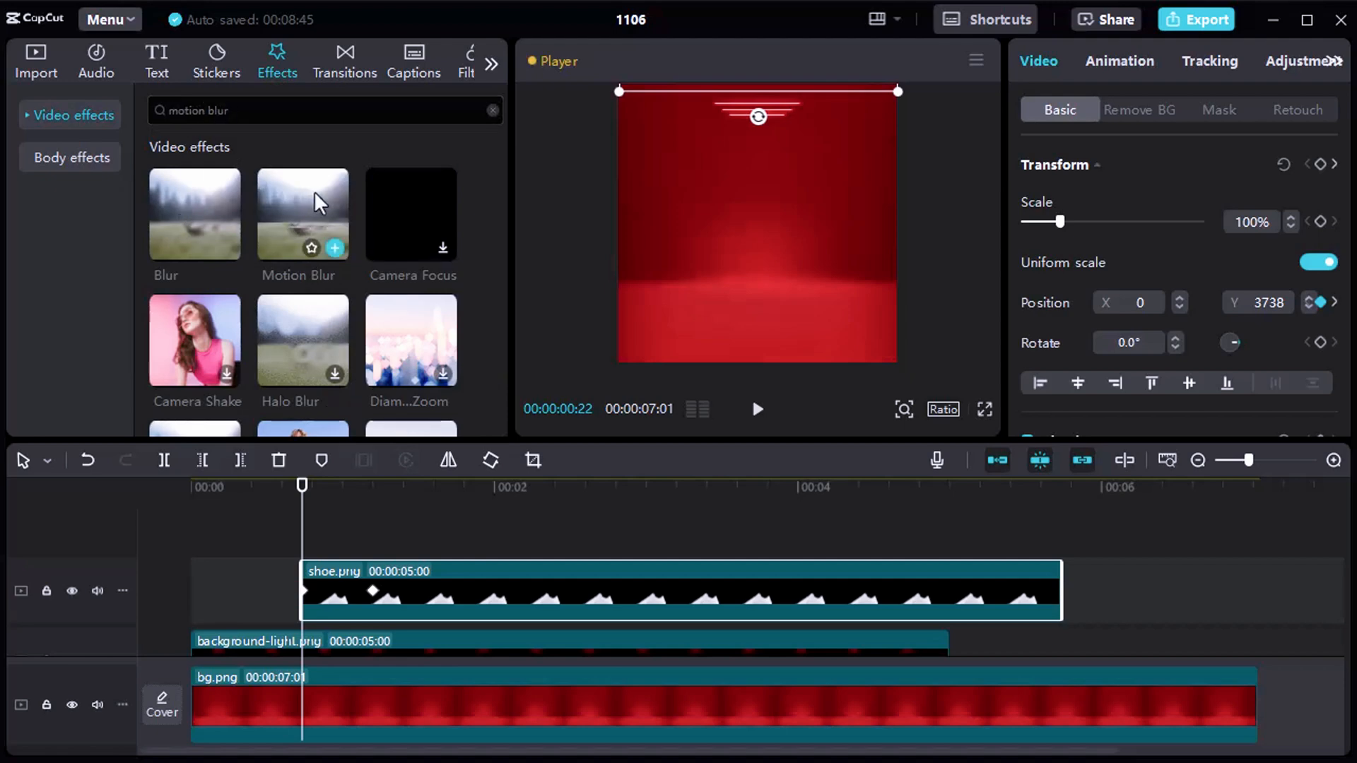
left_click_drag(312, 193, 315, 592)
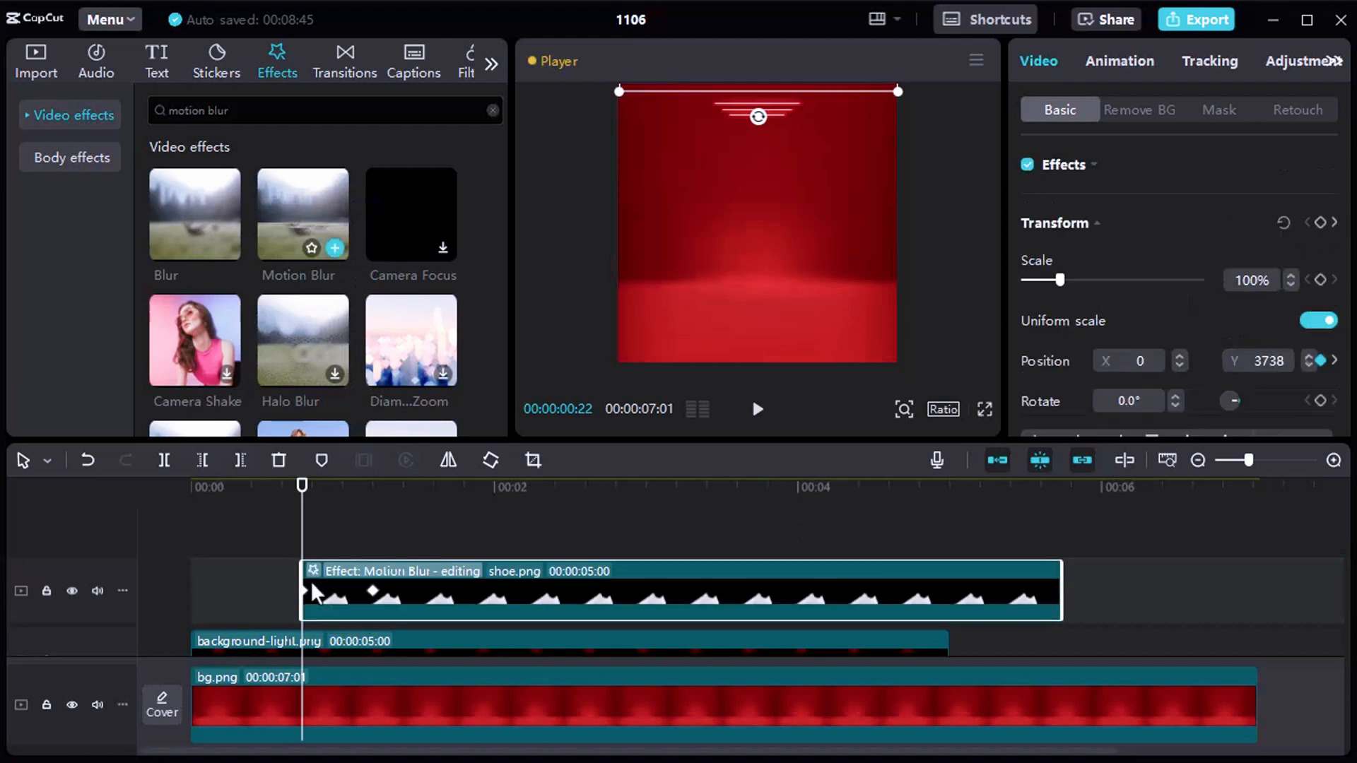
Shorten the Motion Blur effect on the shoe.png clip so it ends at 00:00:01:06, when the shoe lands.
left_click_drag(1060, 594, 346, 605)
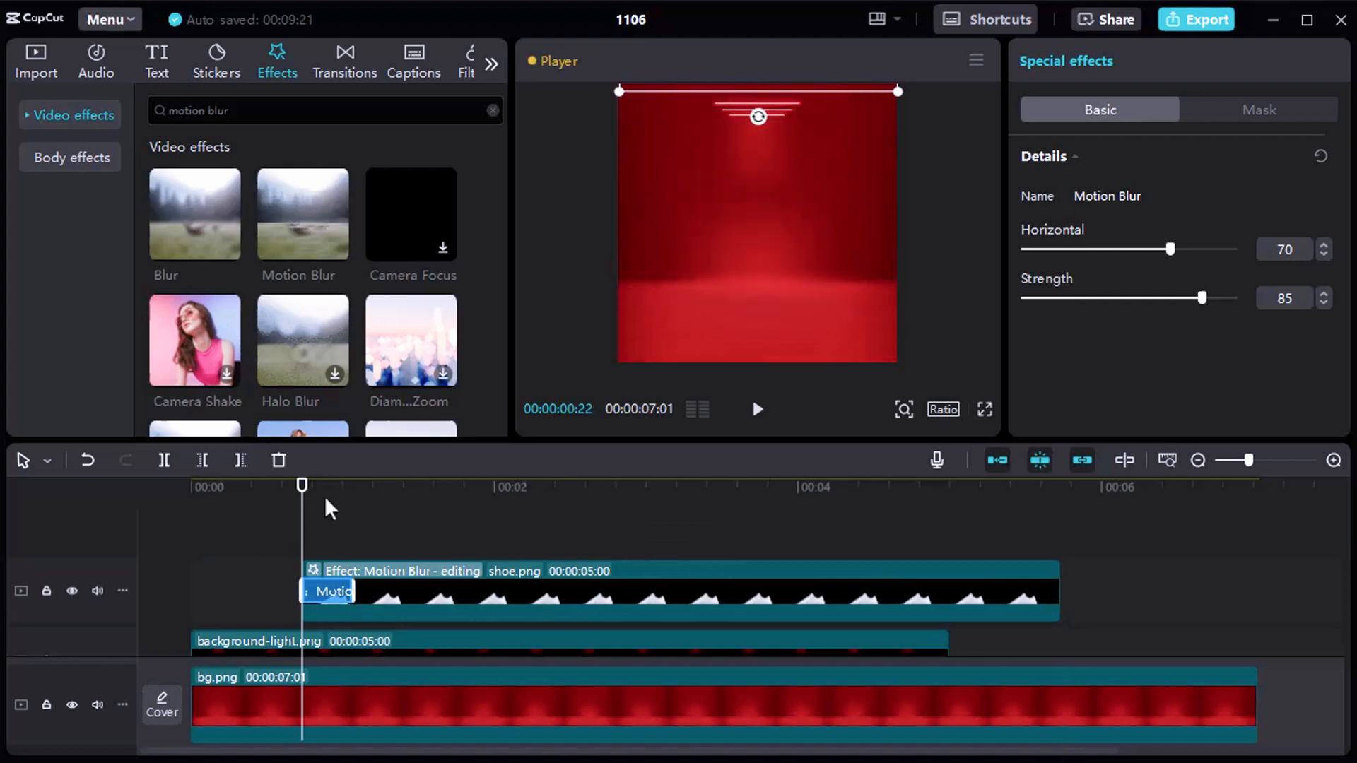
left_click_drag(330, 500, 369, 502)
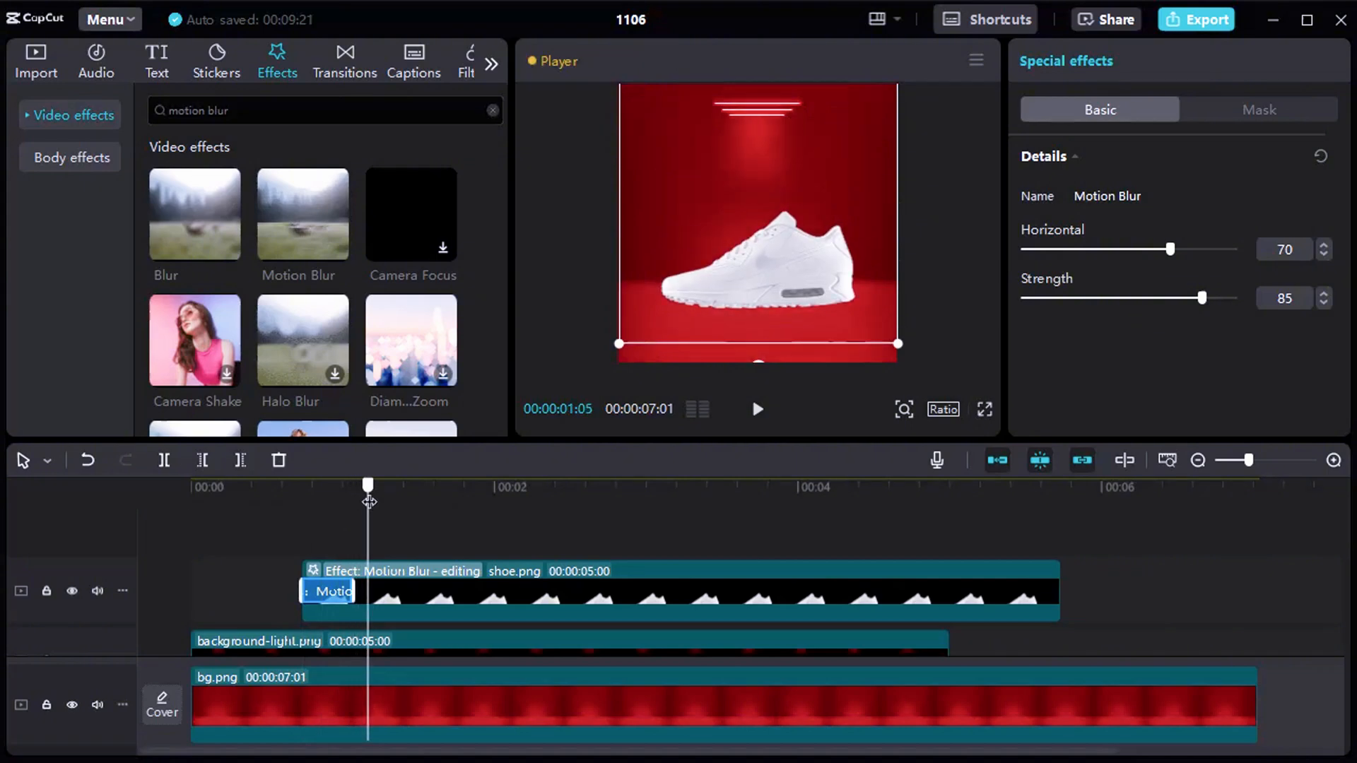
left_click(423, 610)
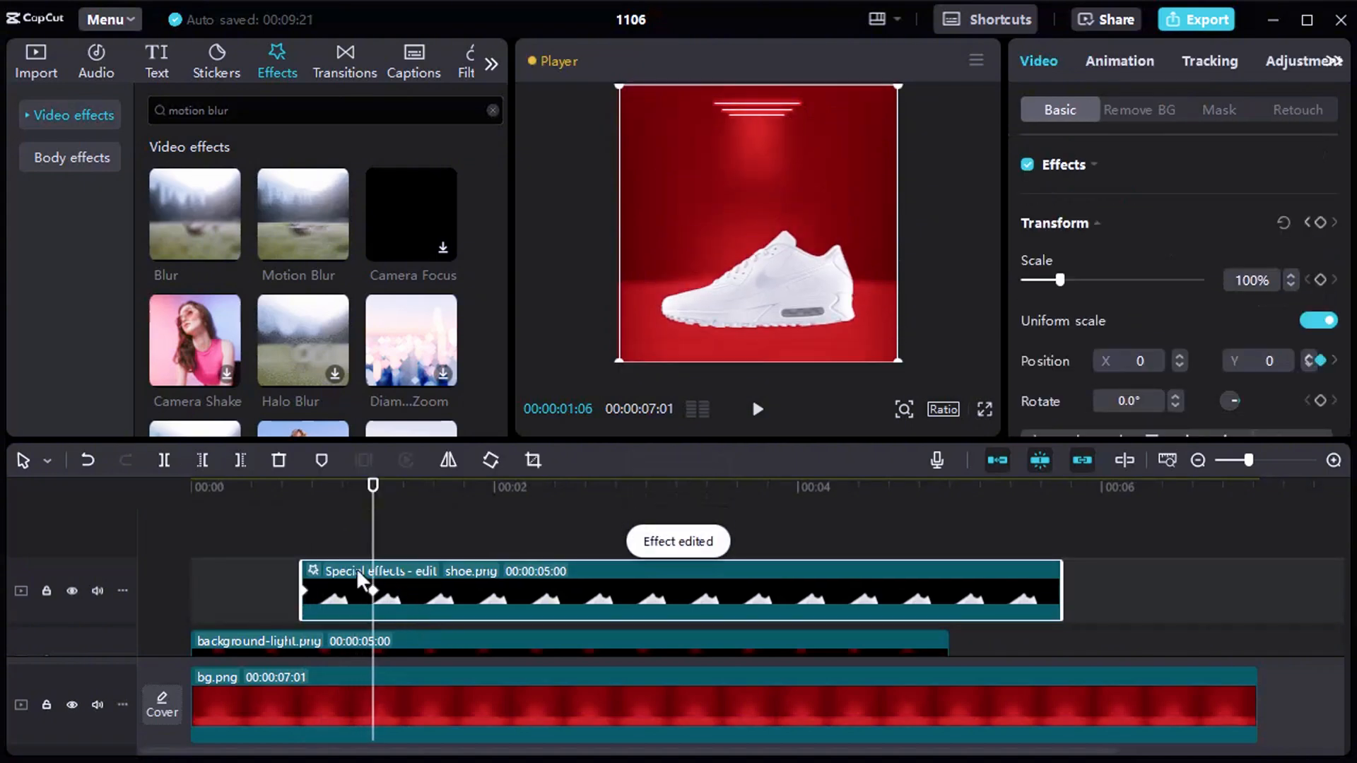
left_click(356, 568)
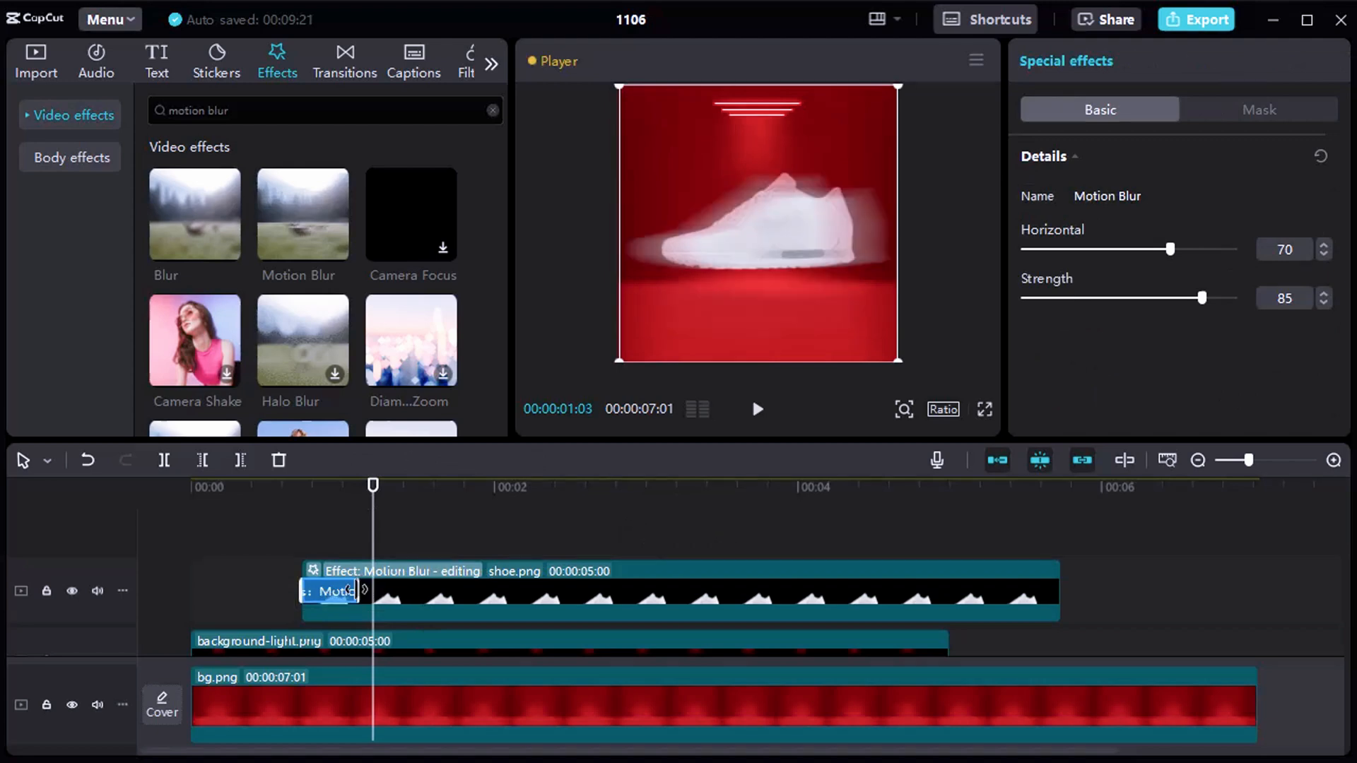
left_click_drag(357, 590, 372, 591)
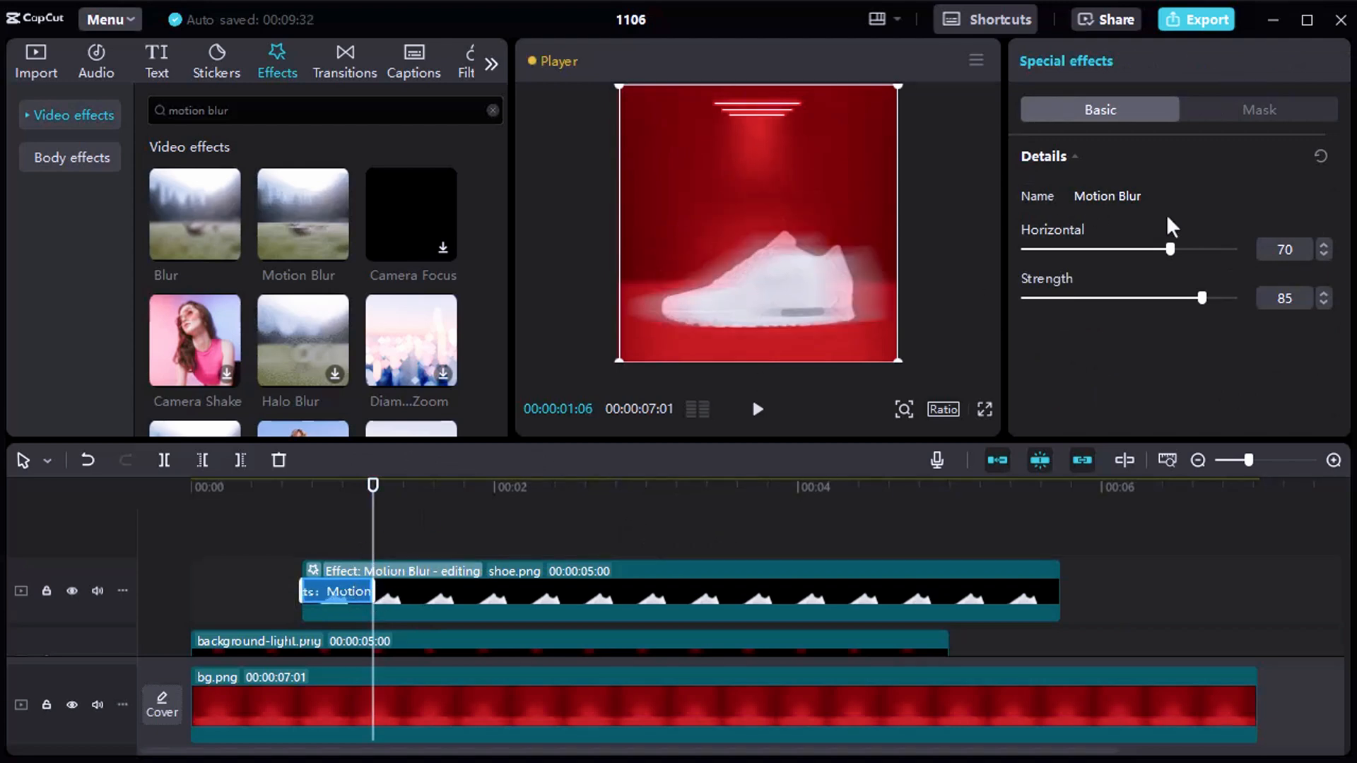
Set the shoe's Motion Blur to strength 100 and horizontal 54.
left_click_drag(1202, 298, 1228, 298)
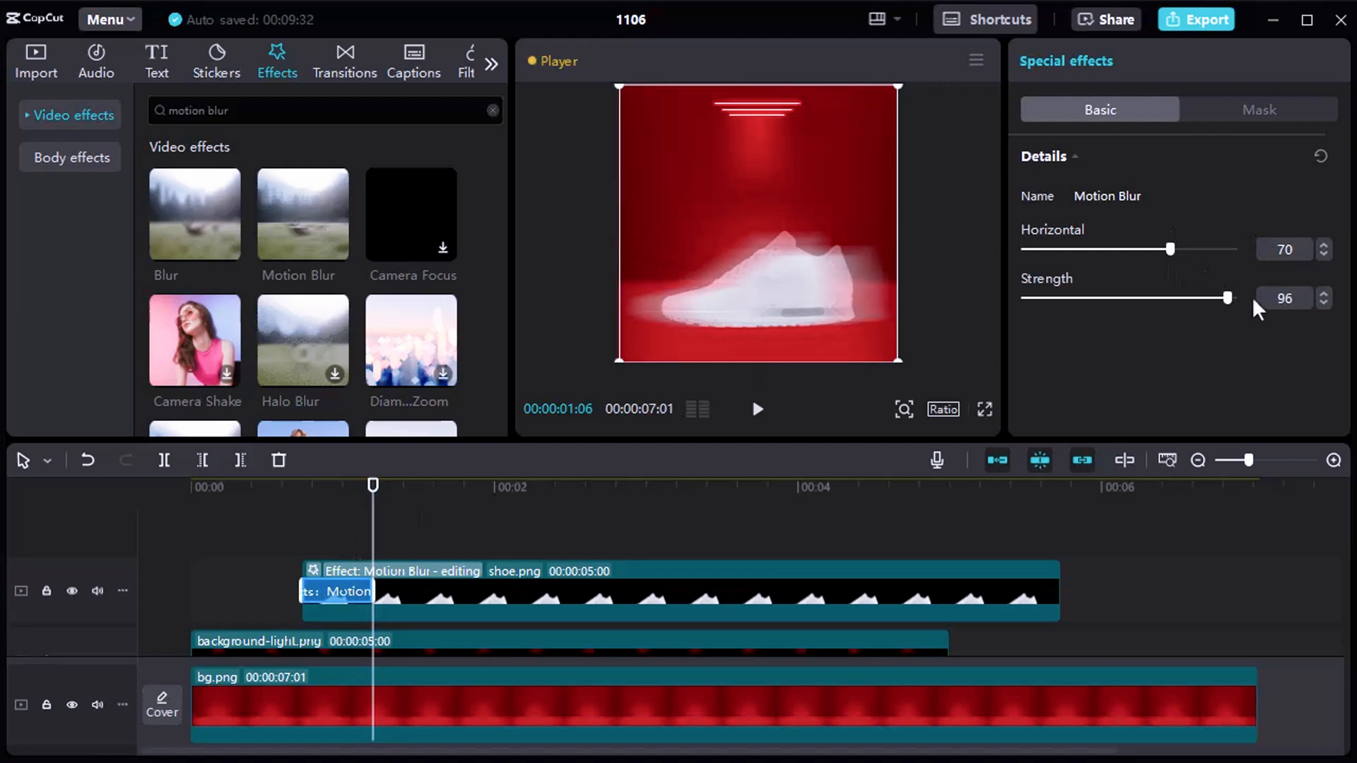
left_click_drag(1173, 243, 1140, 247)
left_click(1324, 253)
left_click(1323, 253)
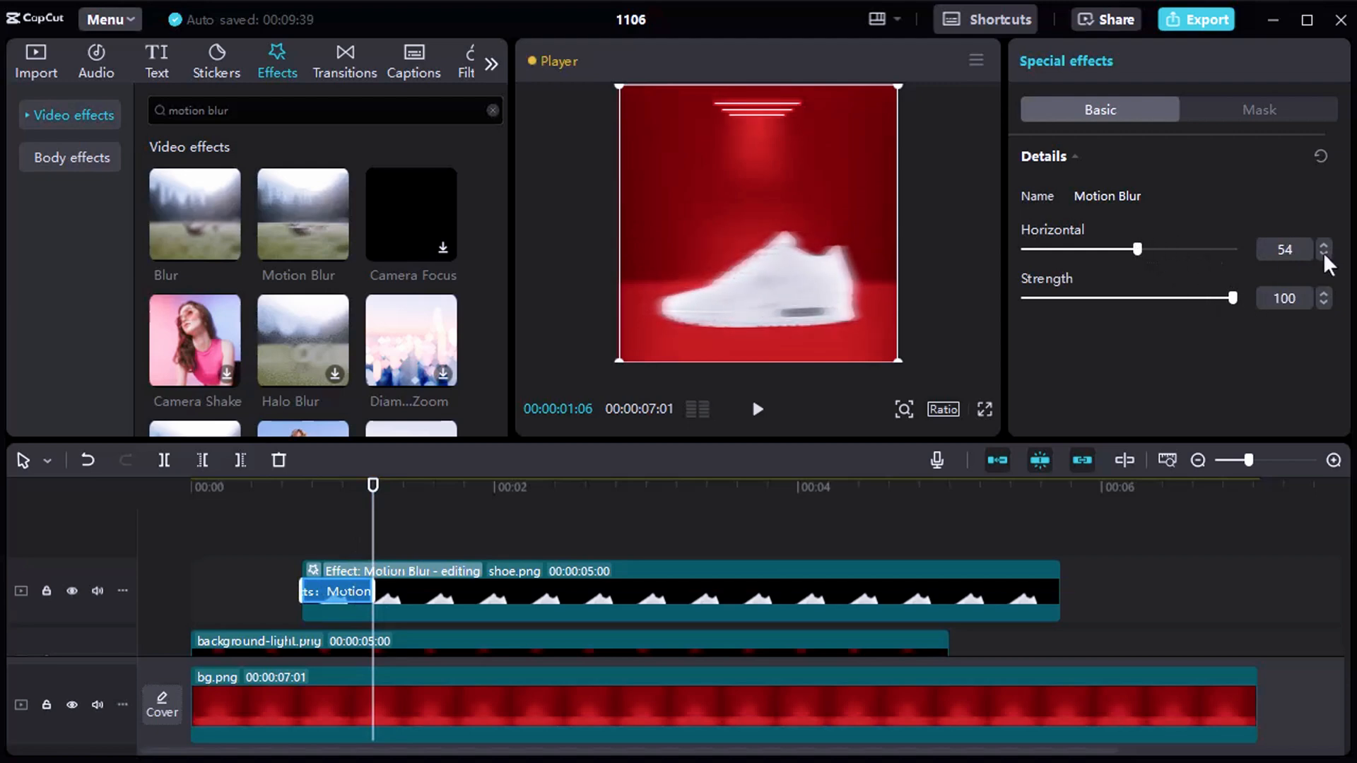
Play and scrub through the shoe's drop to check the motion blur.
left_click(295, 526)
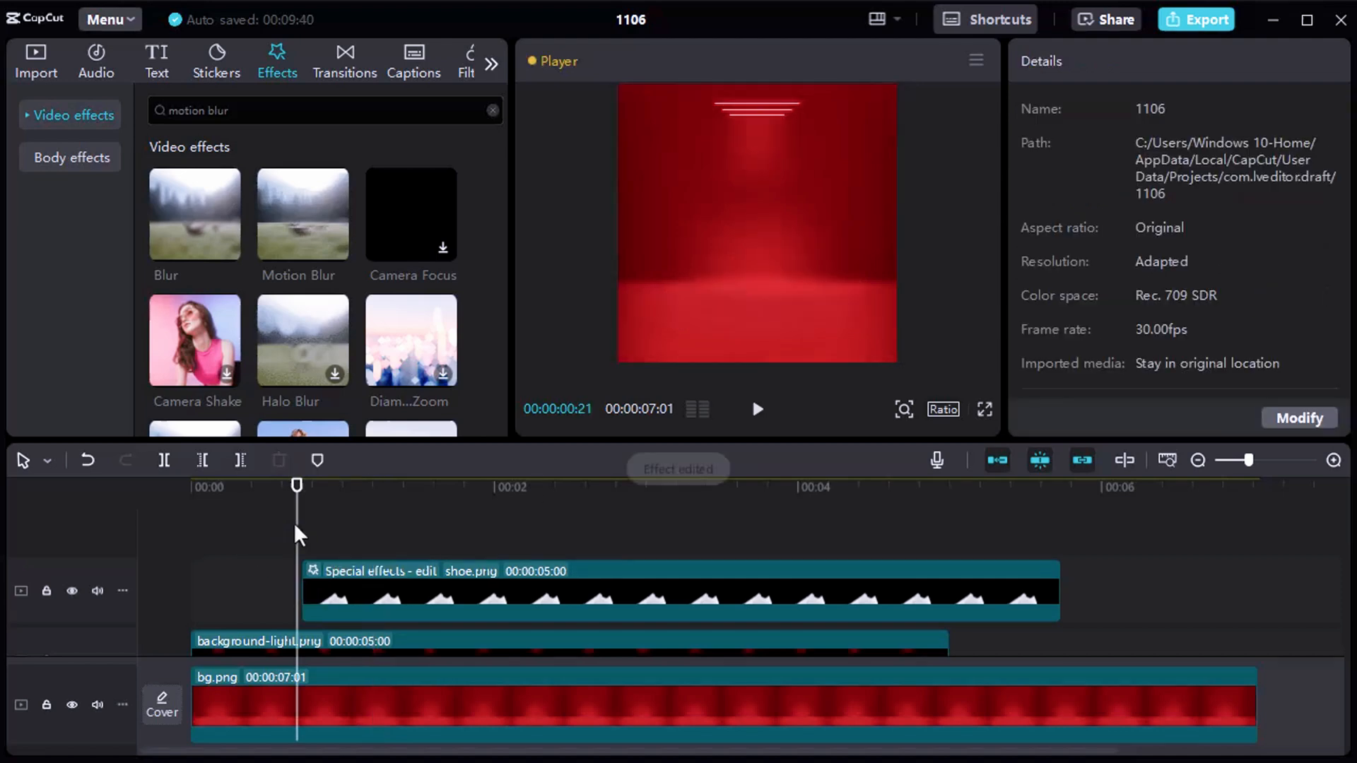
left_click_drag(295, 509, 374, 507)
key("space")
key("space")
left_click(227, 519)
Add break.png on a new track between shoe.png and background-light.png, starting at 00:00:01:06.
scroll(358, 286, "down", 3)
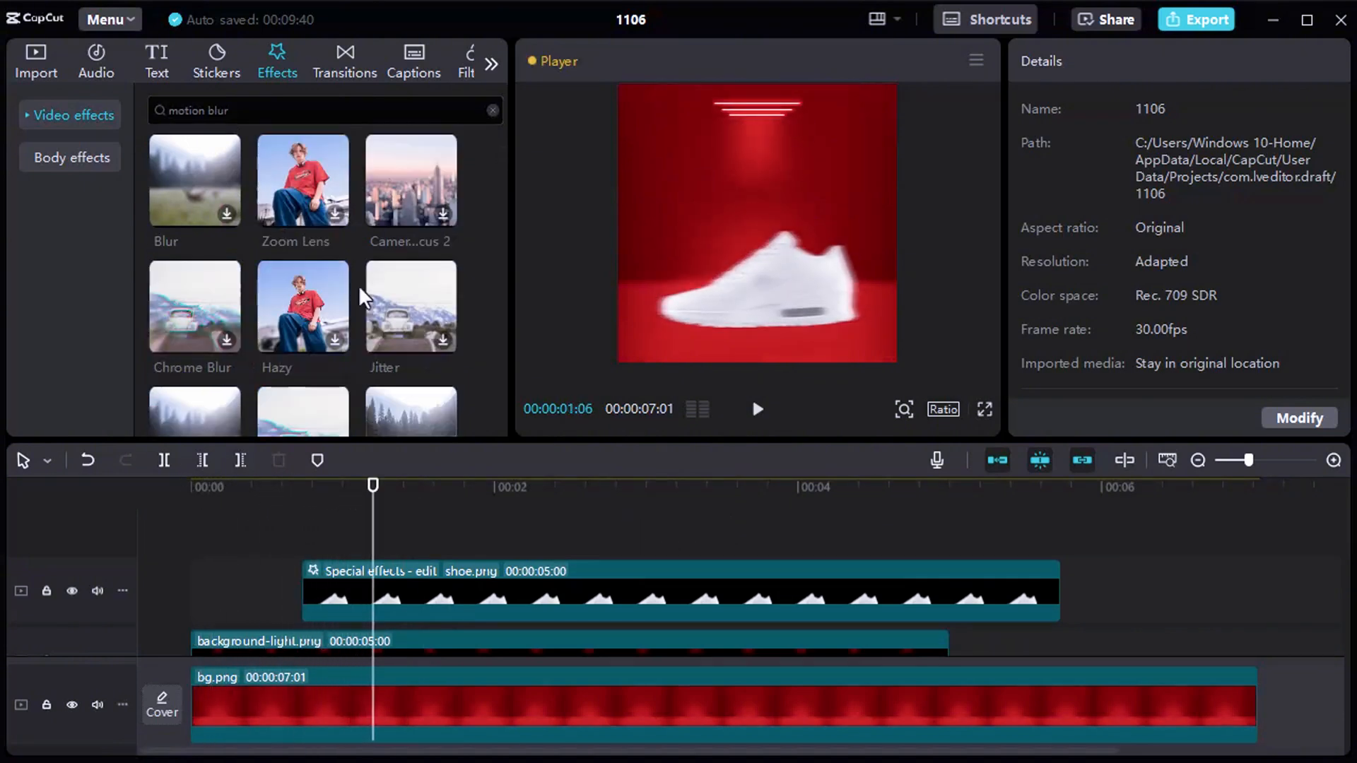
left_click(32, 63)
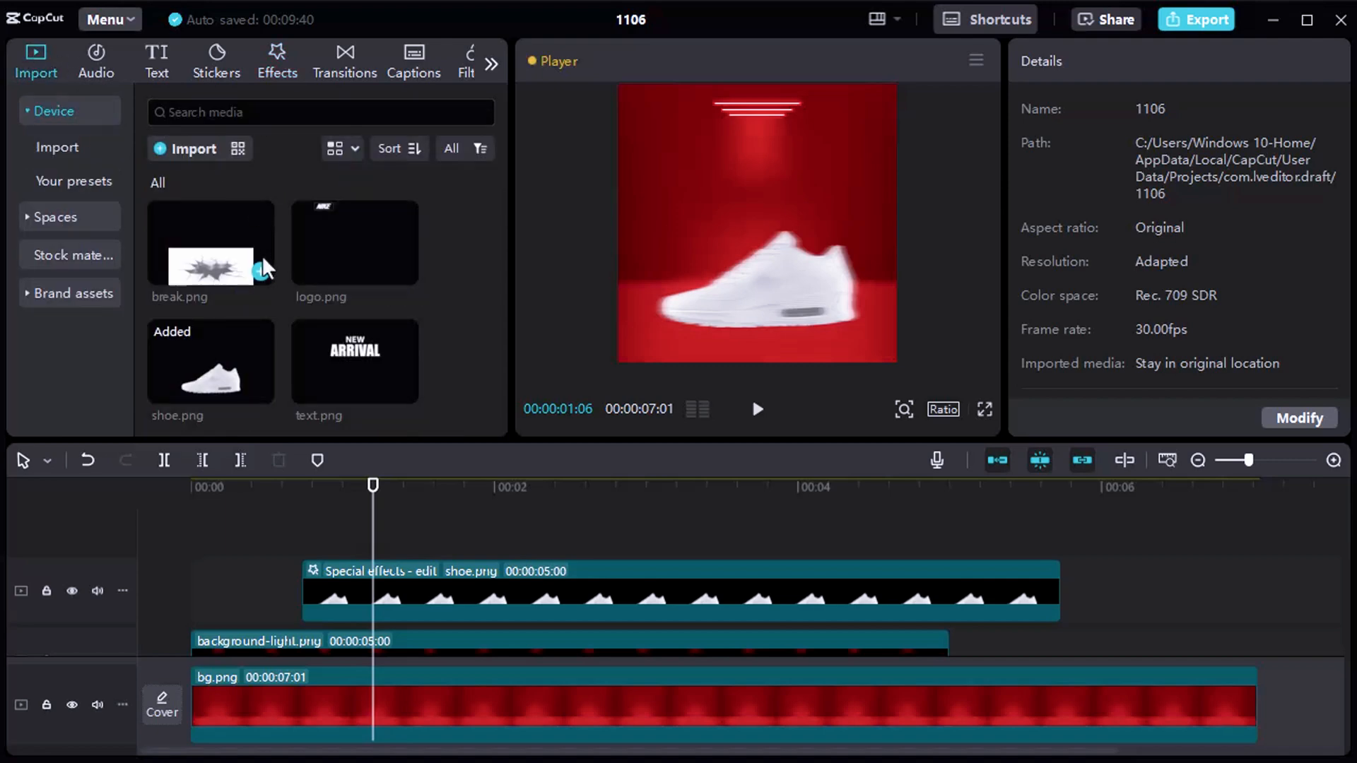
left_click_drag(262, 256, 375, 626)
left_click_drag(621, 441, 628, 405)
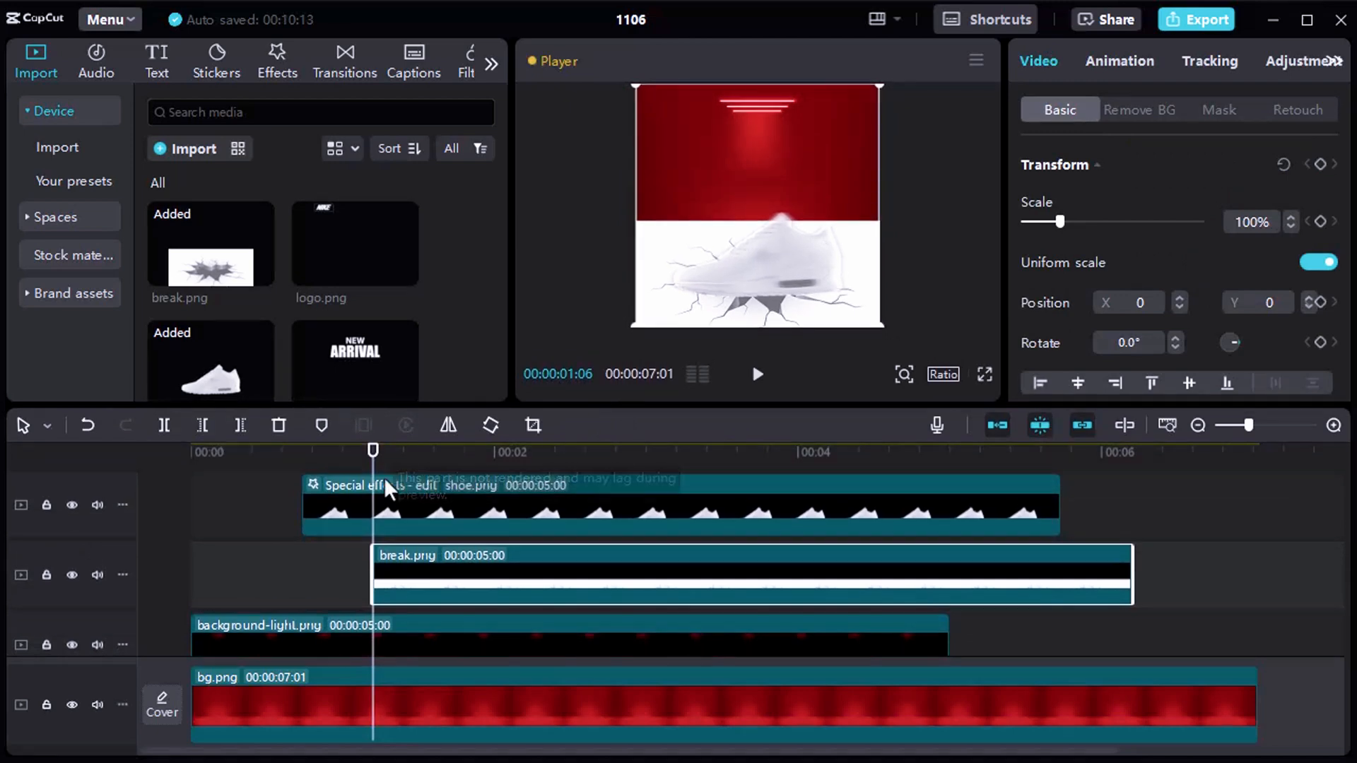
mouse_move(373, 450)
left_mouse_down()
mouse_move(305, 461)
mouse_move(369, 463)
left_mouse_up()
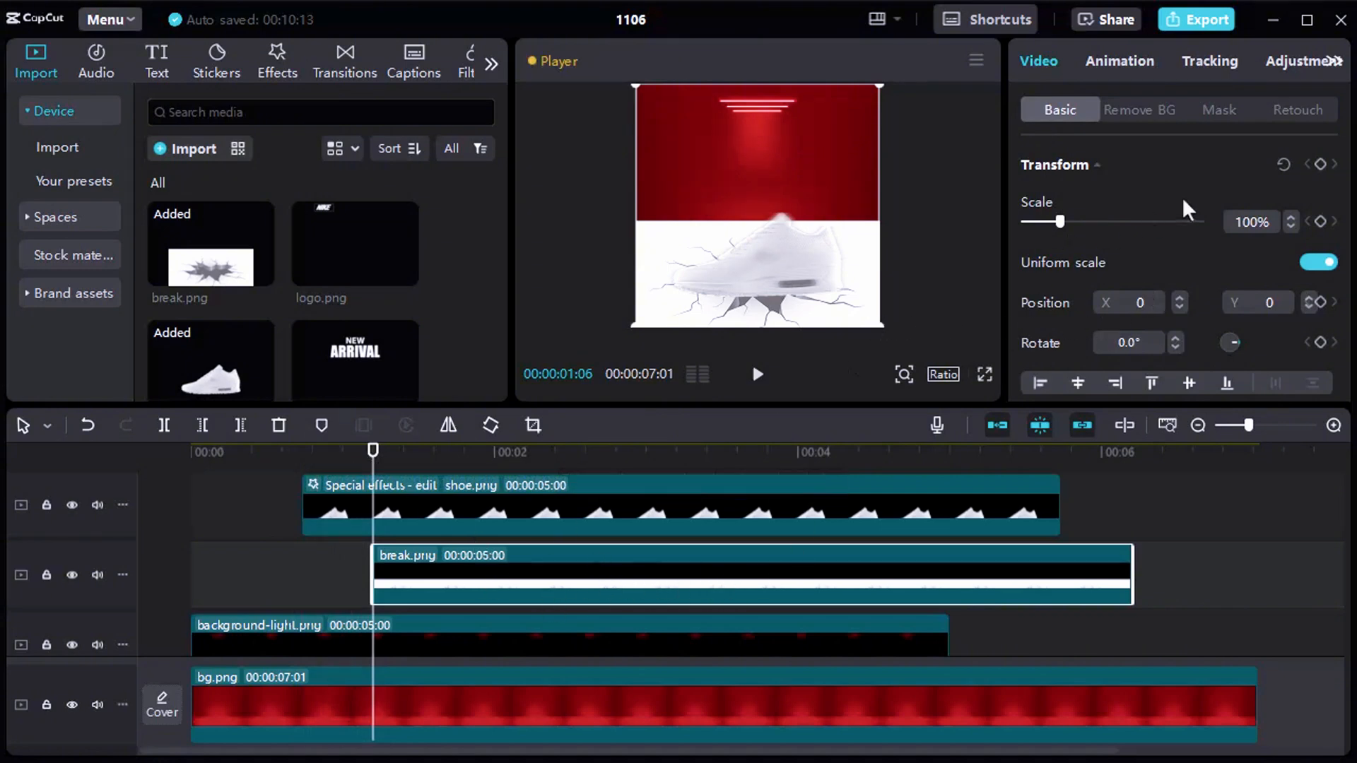
Set the blend mode of the break.png clip to Multiply.
scroll(1184, 209, "down", 3)
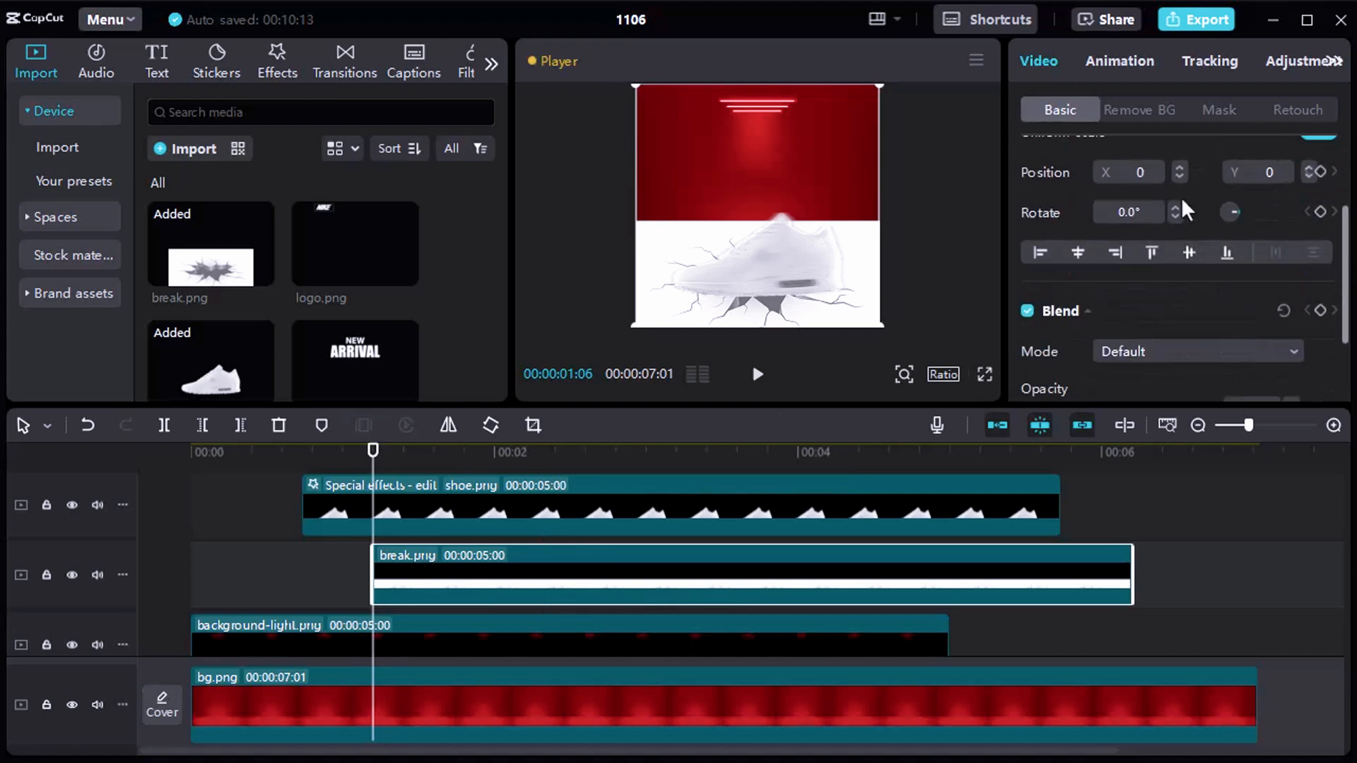
left_click(1116, 244)
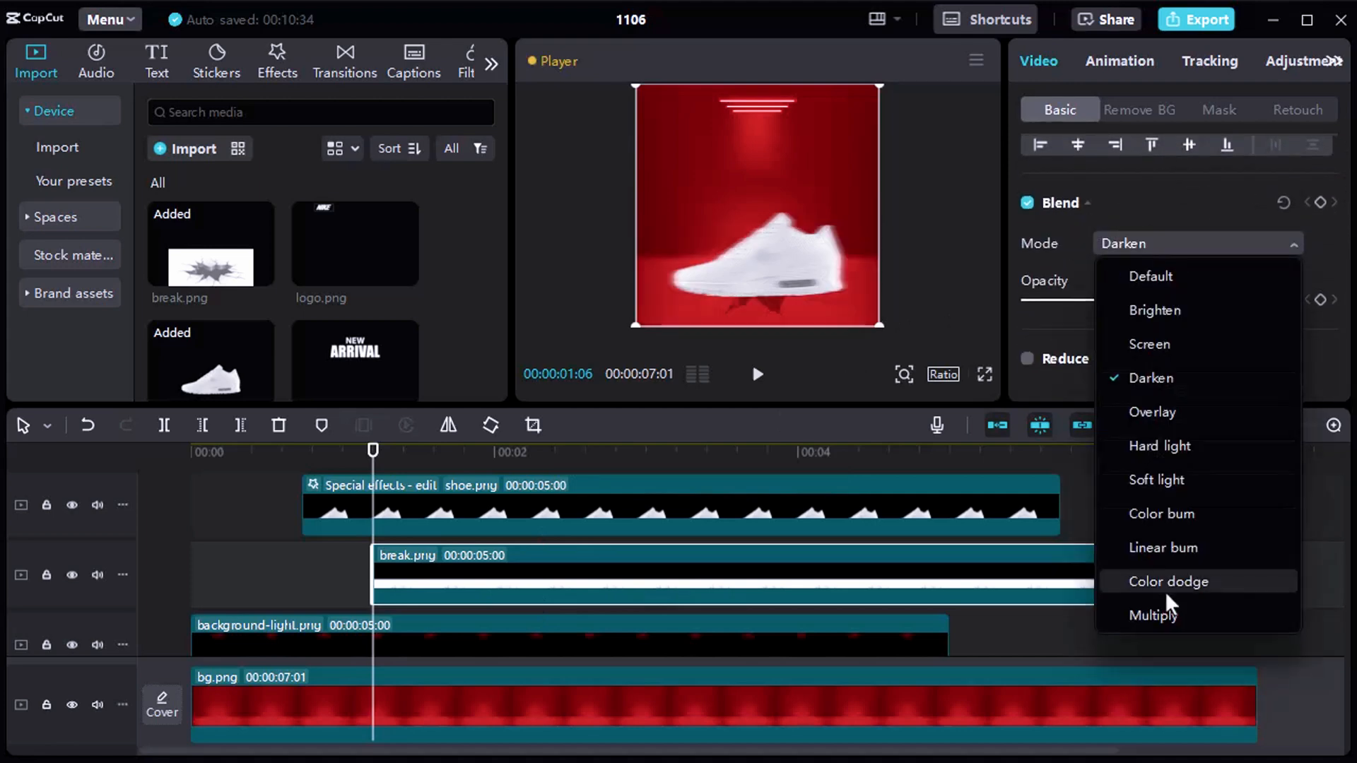
left_click(1167, 616)
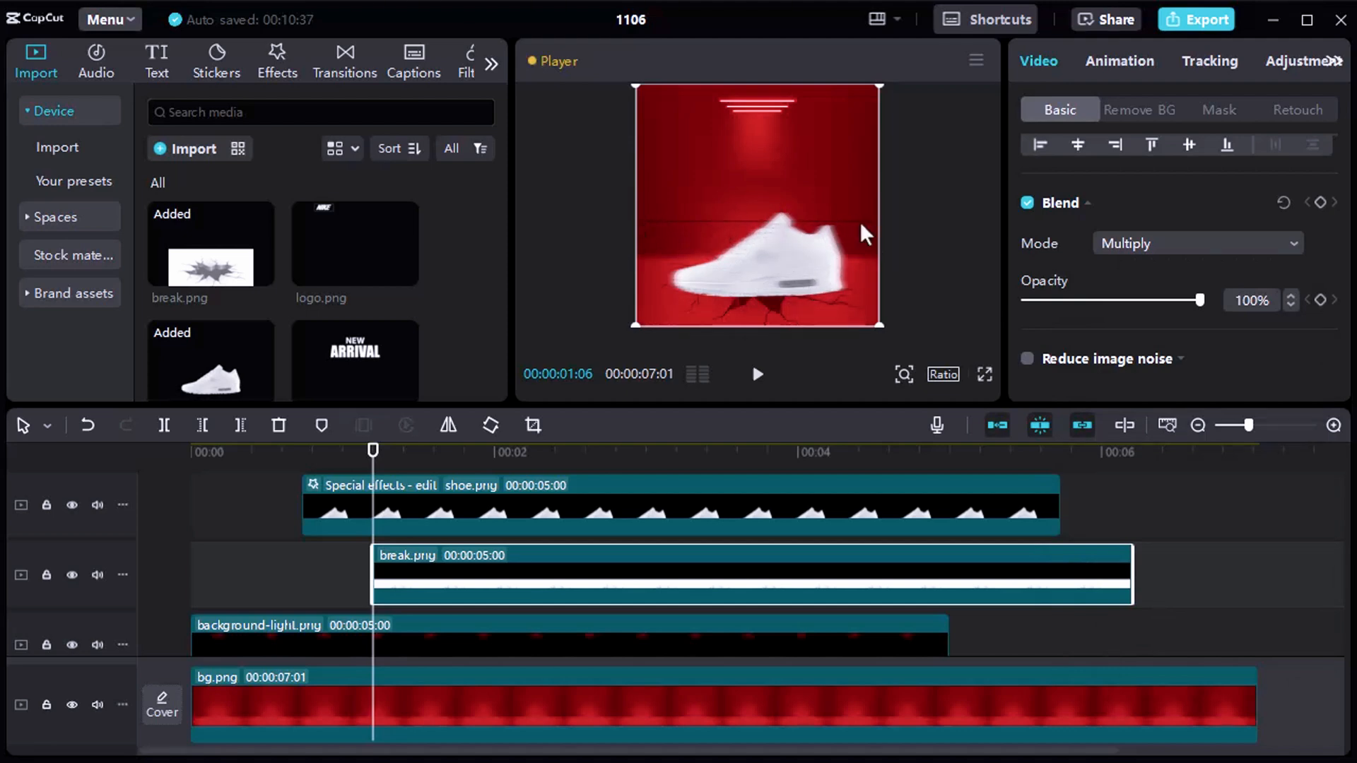
Apply a Mirror mask to break.png and move it down over the floor cracks, cutting off the image's hard upper edge.
left_click(1226, 111)
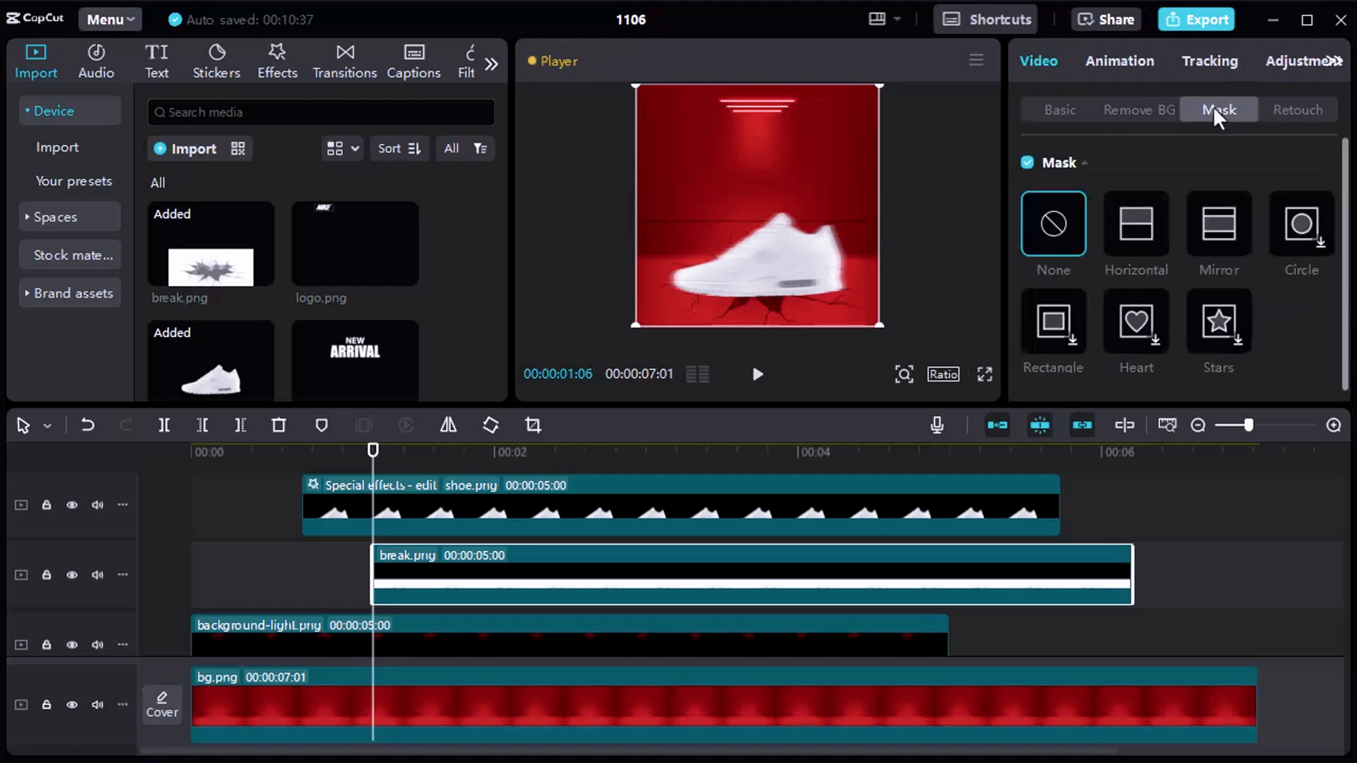
left_click(1225, 226)
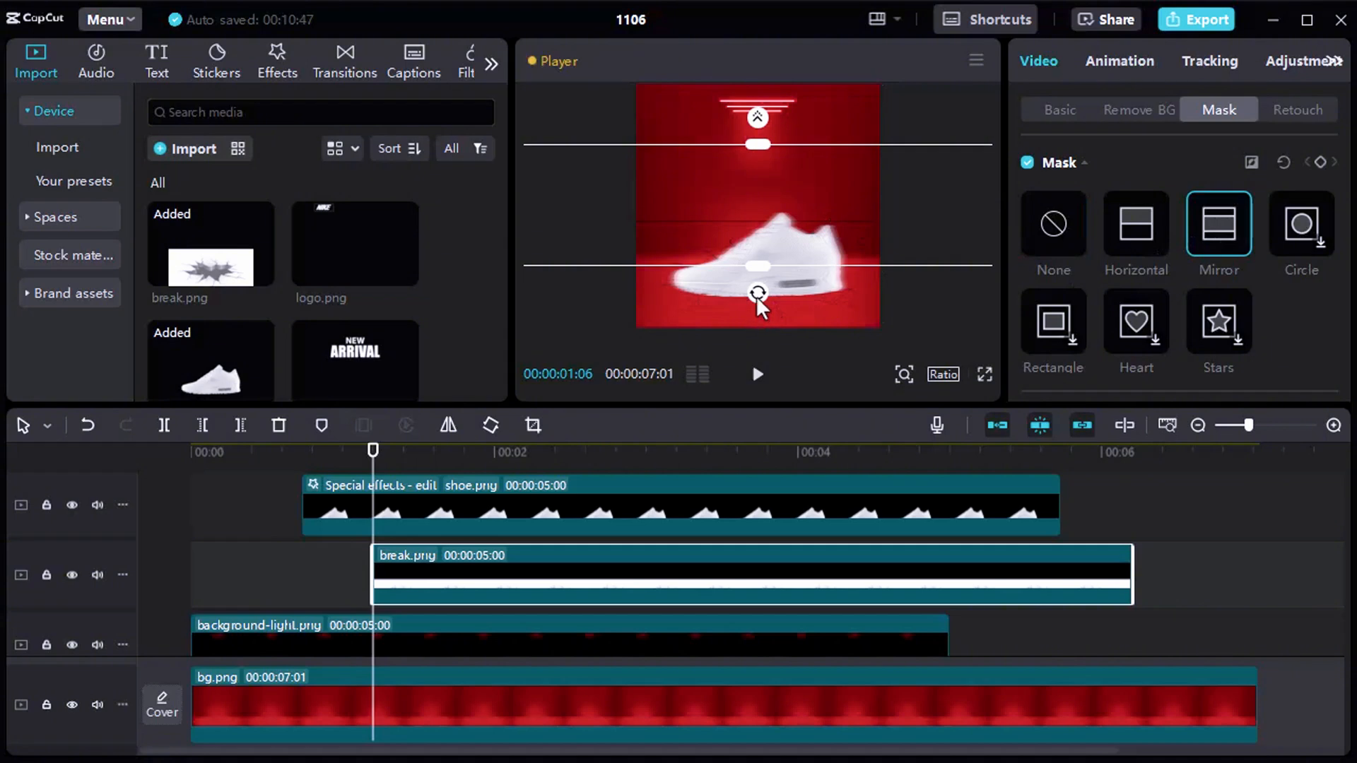
left_click_drag(757, 295, 764, 142)
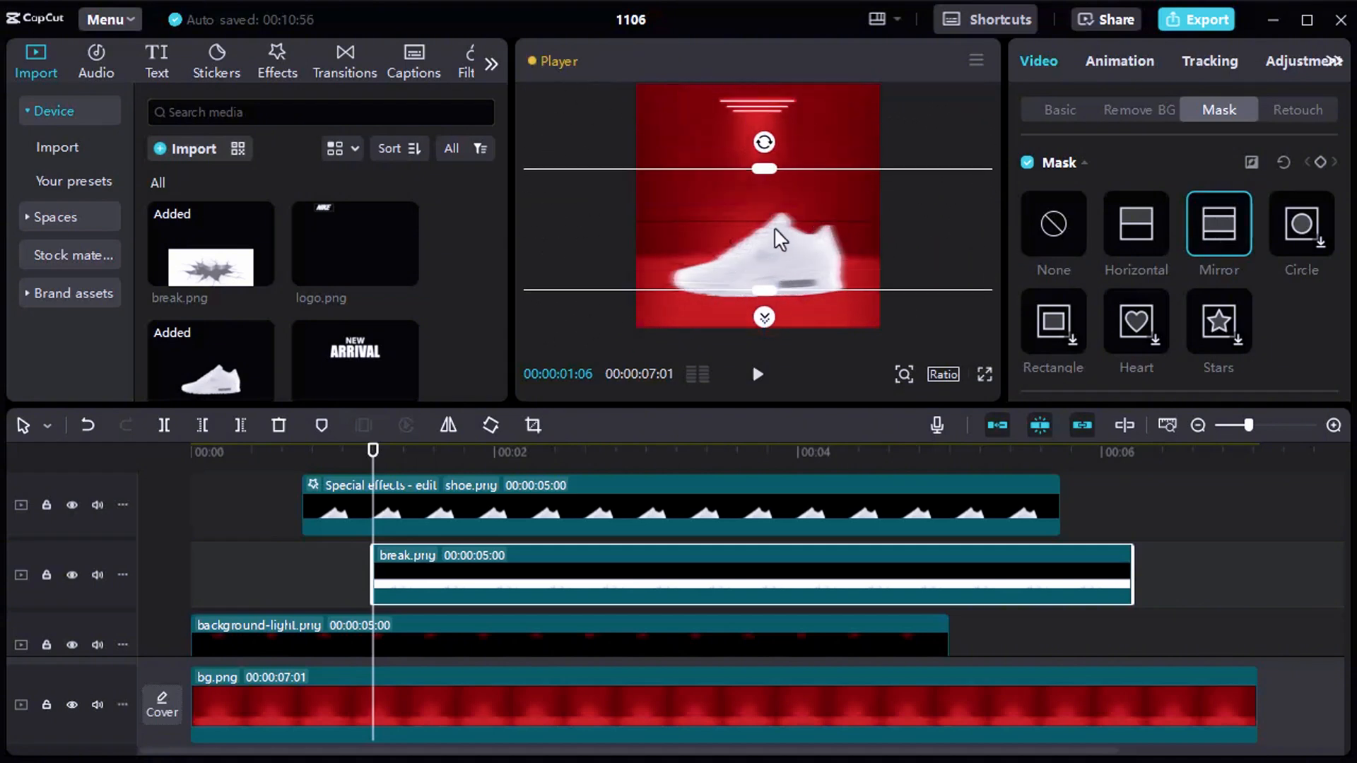
left_click_drag(775, 230, 774, 265)
left_click_drag(764, 206, 765, 217)
mouse_move(770, 265)
left_mouse_down()
mouse_move(764, 241)
mouse_move(777, 274)
left_mouse_up()
mouse_move(757, 231)
left_mouse_down()
mouse_move(768, 262)
mouse_move(768, 217)
mouse_move(765, 286)
mouse_move(771, 207)
mouse_move(771, 241)
left_mouse_up()
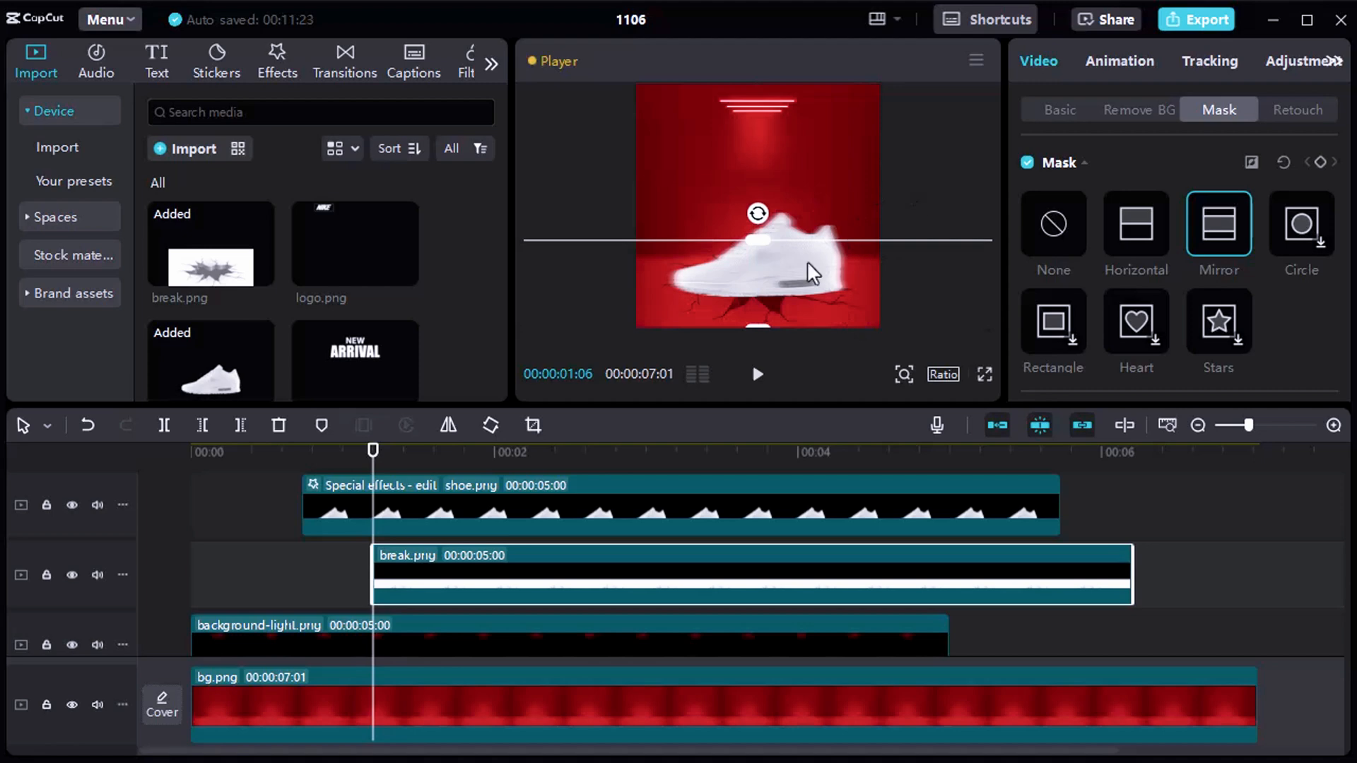
Play the opening of the timeline to check the shoe's impact with the floor cracks.
left_click(286, 554)
left_click(261, 543)
key("space")
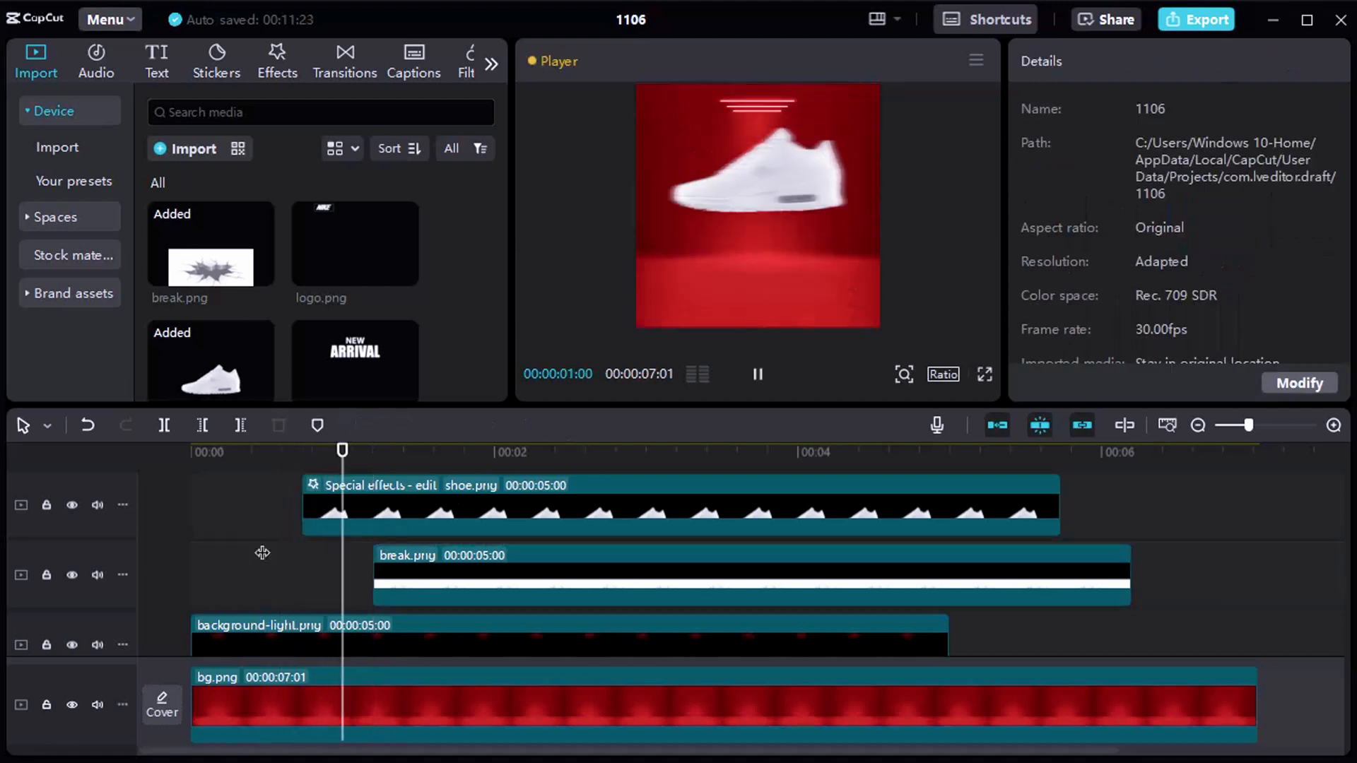
left_click(261, 541)
key("space")
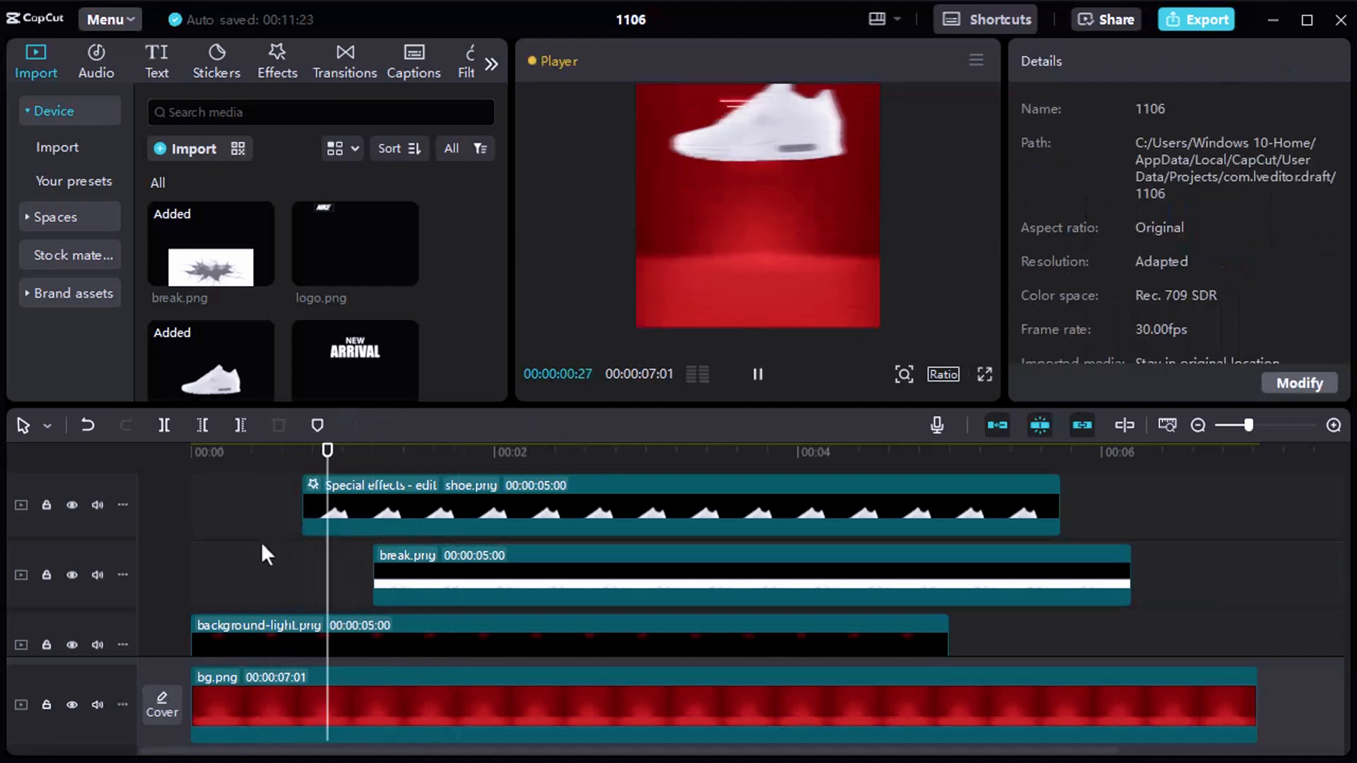
key("space")
Add text.png on a new track above shoe.png, starting at 00:00:01:06.
left_click_drag(430, 453, 368, 464)
scroll(366, 550, "up", 1)
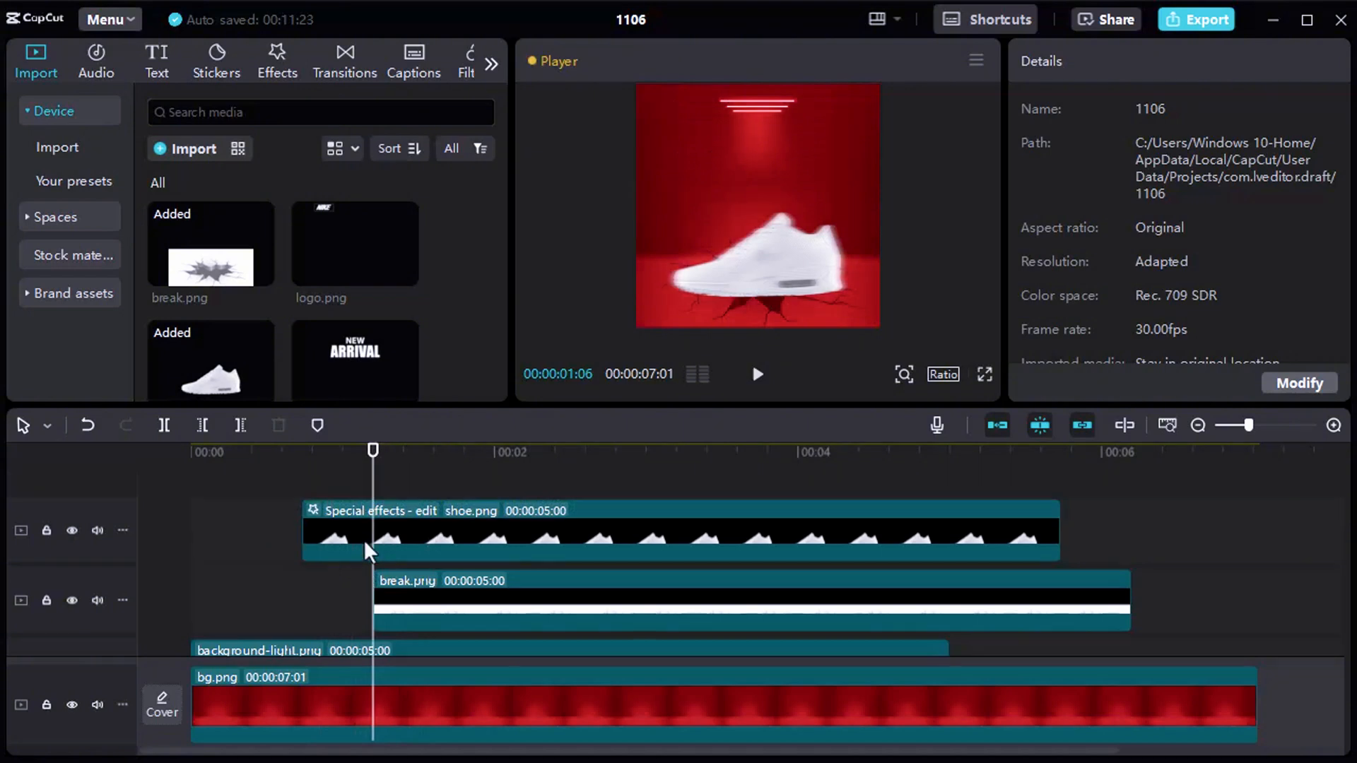
scroll(305, 309, "down", 1)
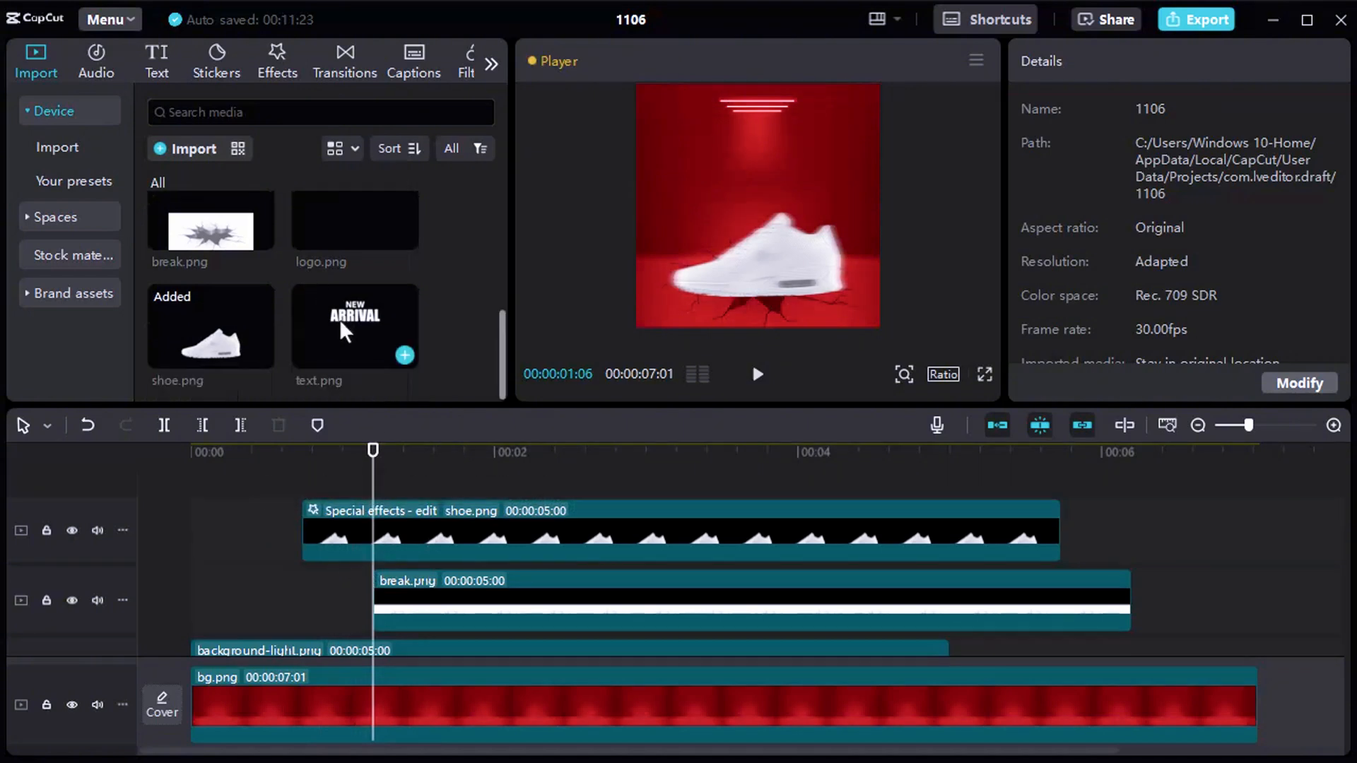
left_click_drag(342, 325, 382, 537)
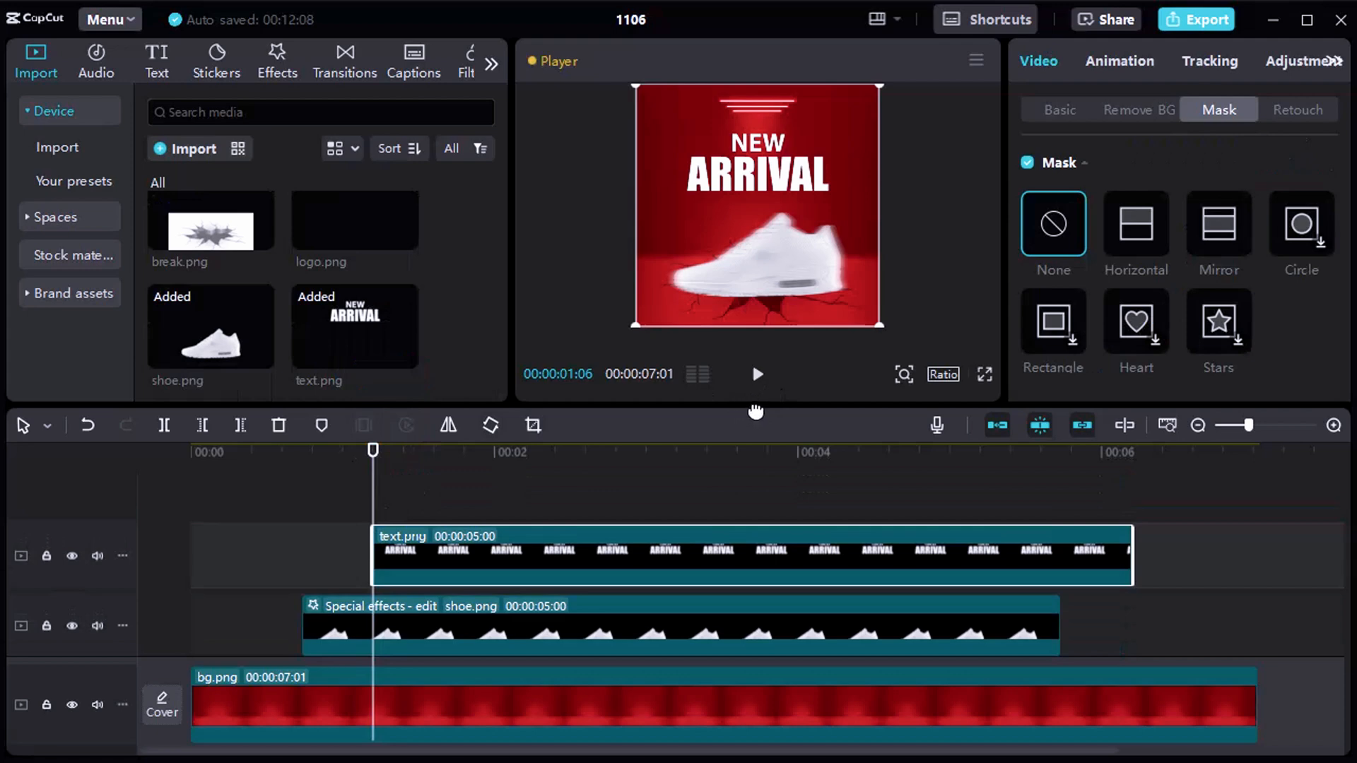
left_click_drag(756, 411, 755, 466)
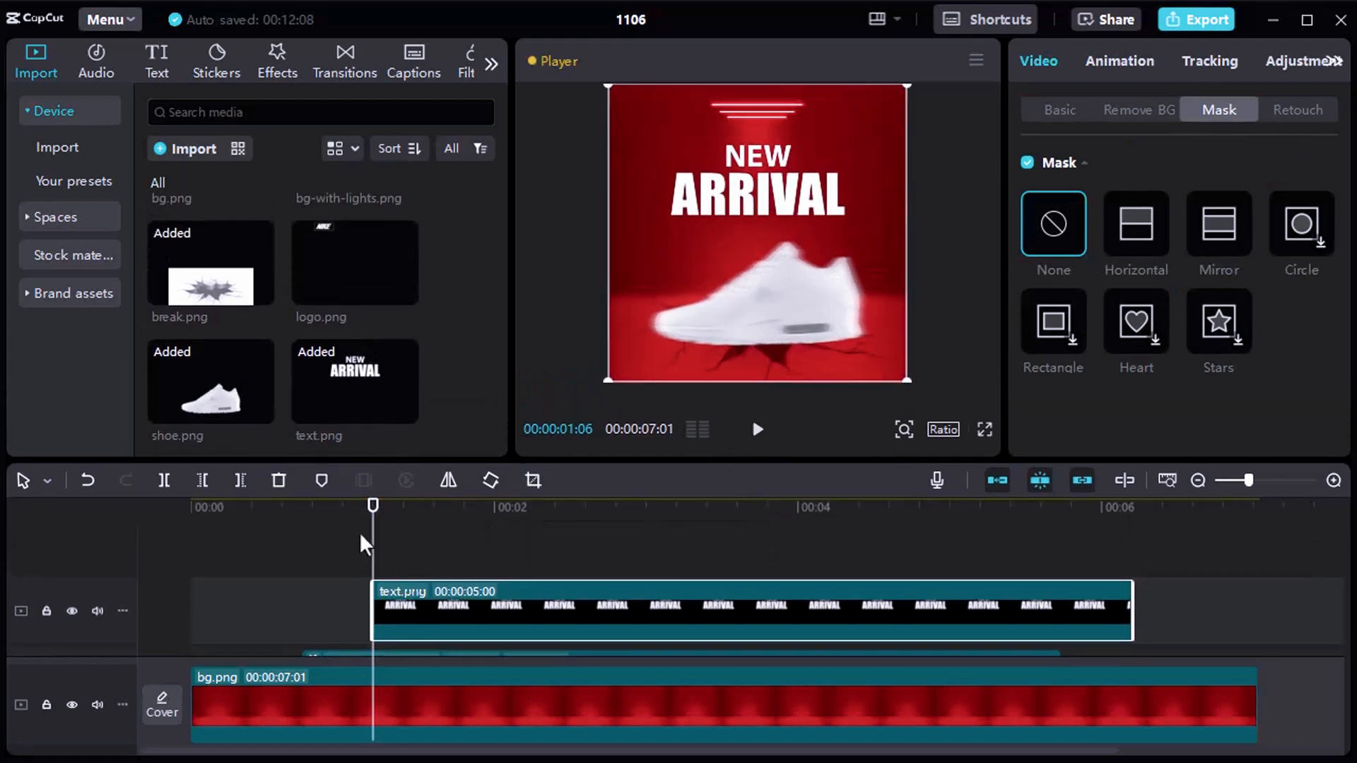
Apply the Zoom 1 entrance animation to text.png with a duration of about 1 second.
left_click(1114, 58)
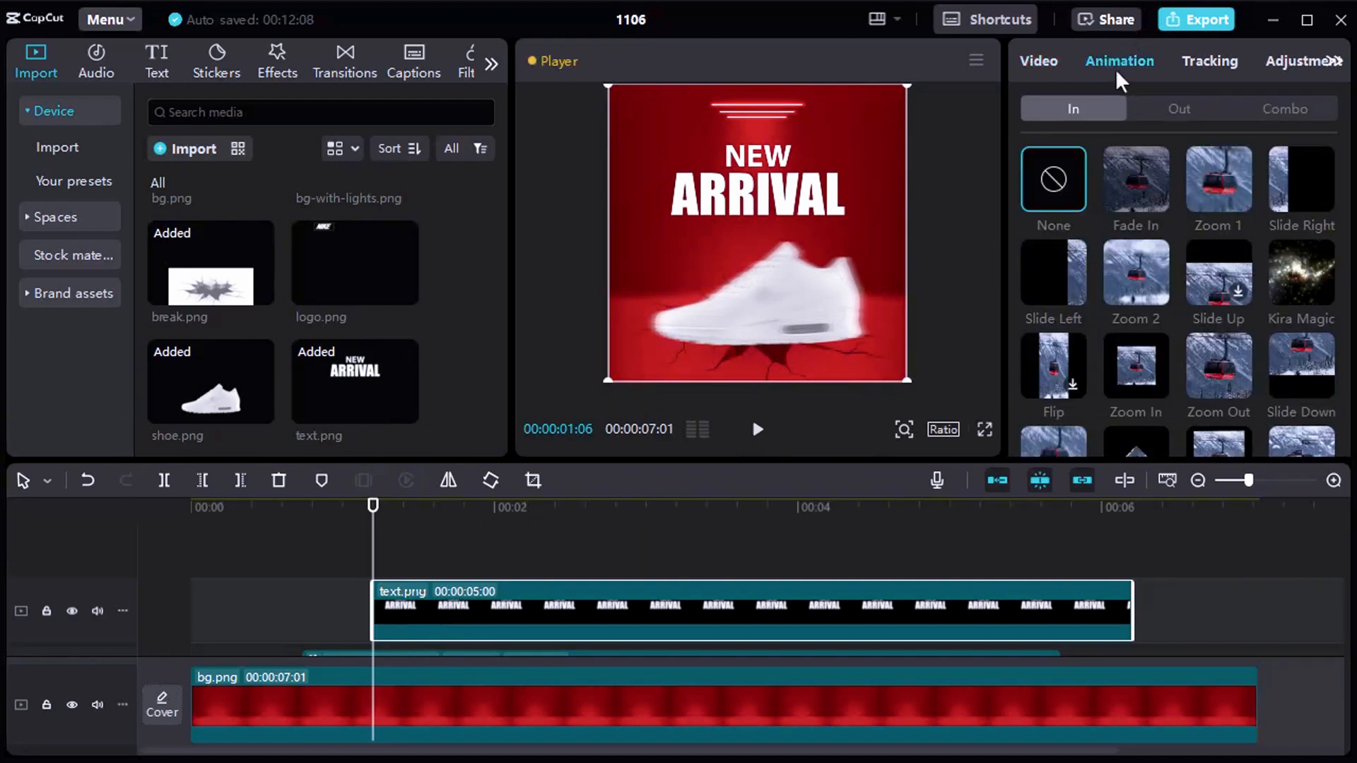
left_click(1238, 186)
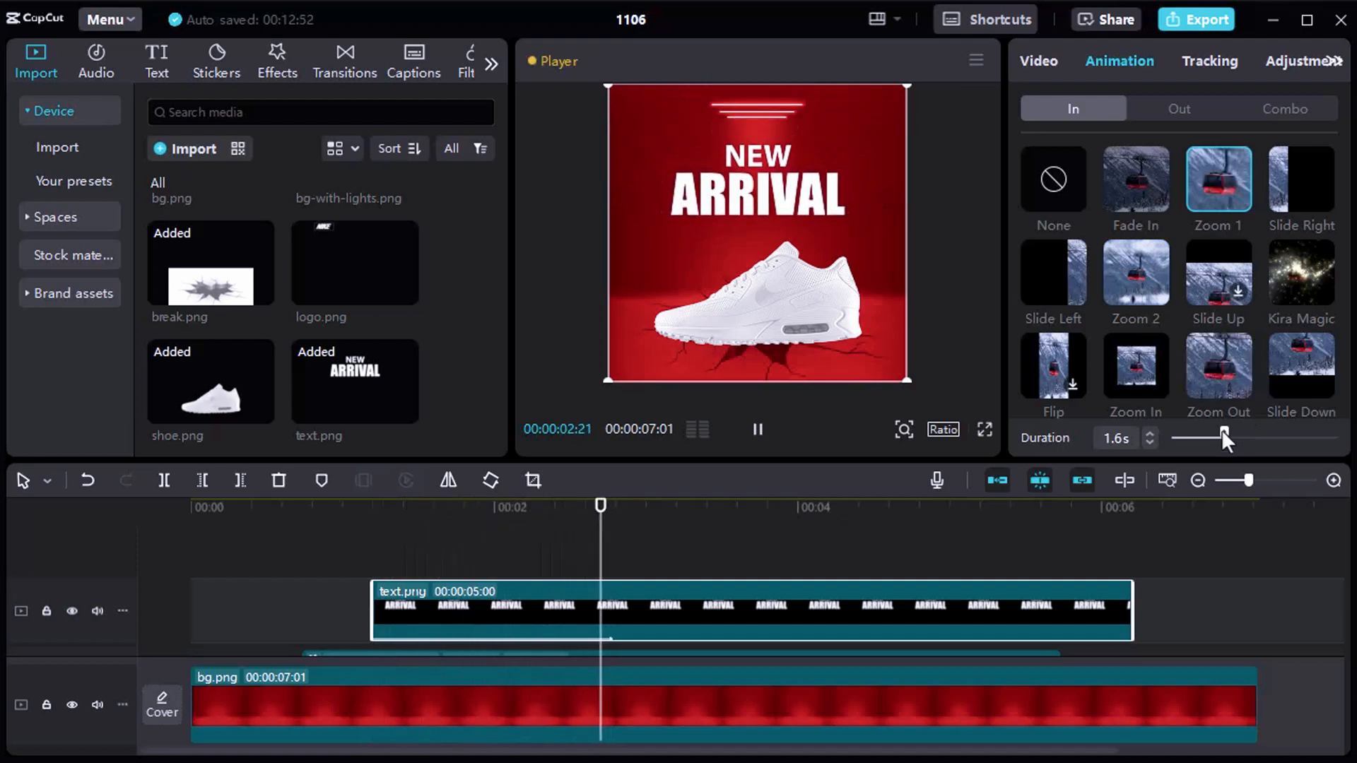
left_click_drag(1221, 432, 1206, 433)
Play the opening of the timeline to check the zoom-in of the New Arrival text.
left_click(276, 538)
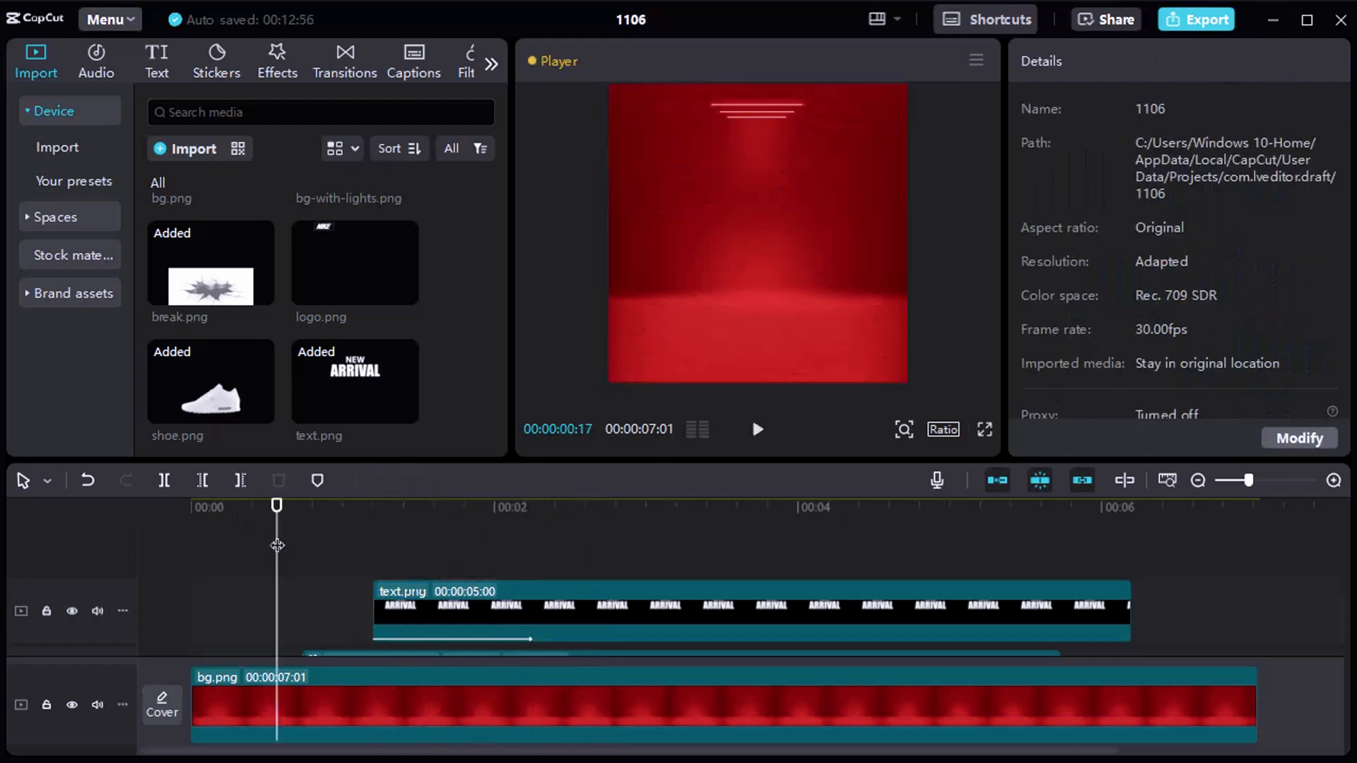
key("space")
key("space")
left_click(221, 526)
key("space")
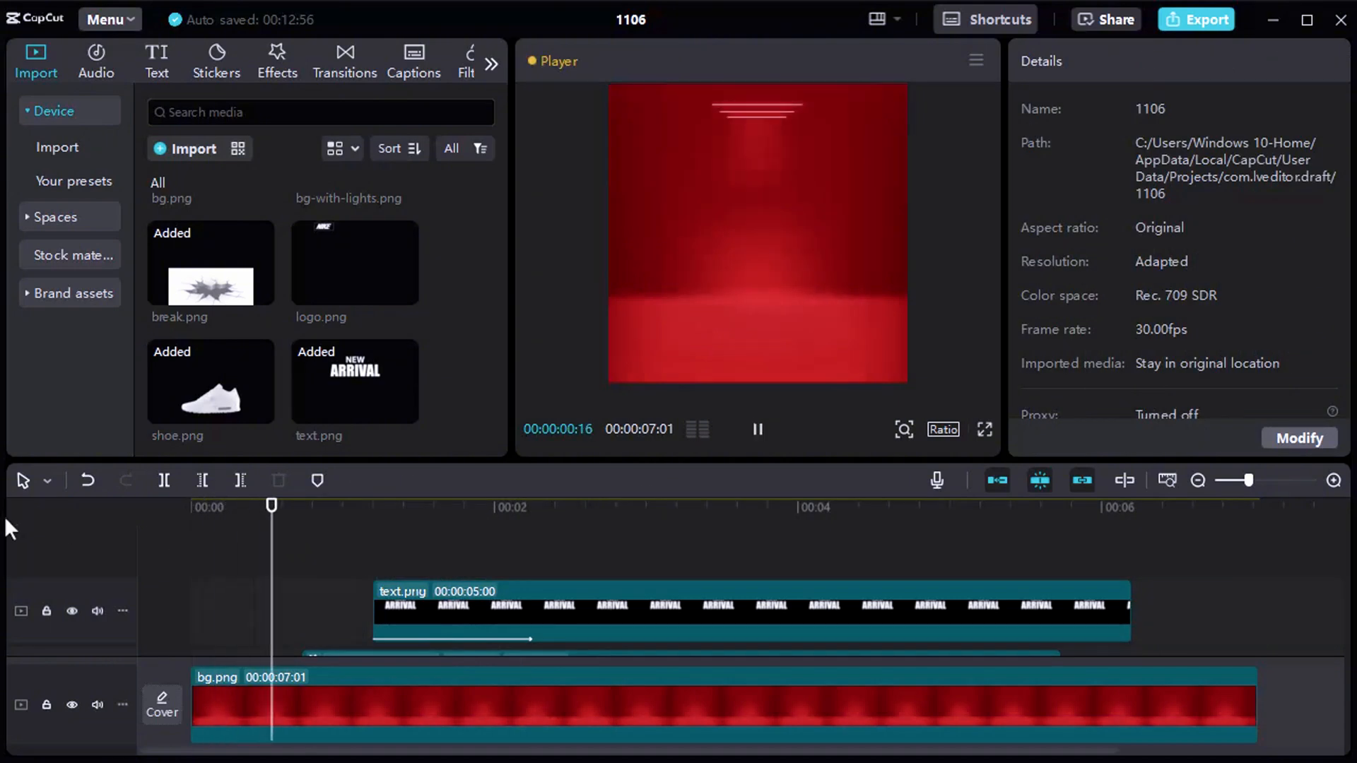
Move the text.png clip about two frames later and replay the opening to check its timing.
key("space")
left_click(453, 540)
left_click(521, 613)
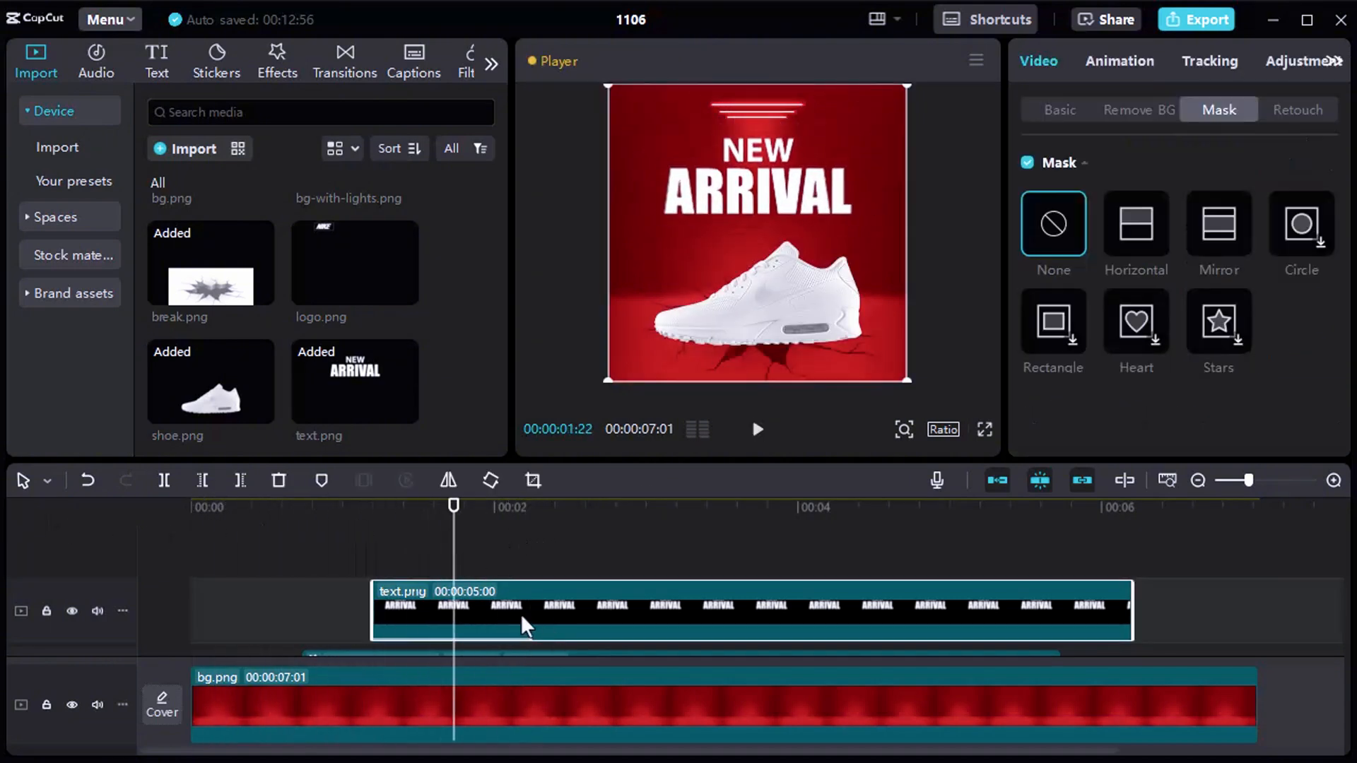
left_click_drag(524, 614, 535, 613)
left_click(157, 524)
key("space")
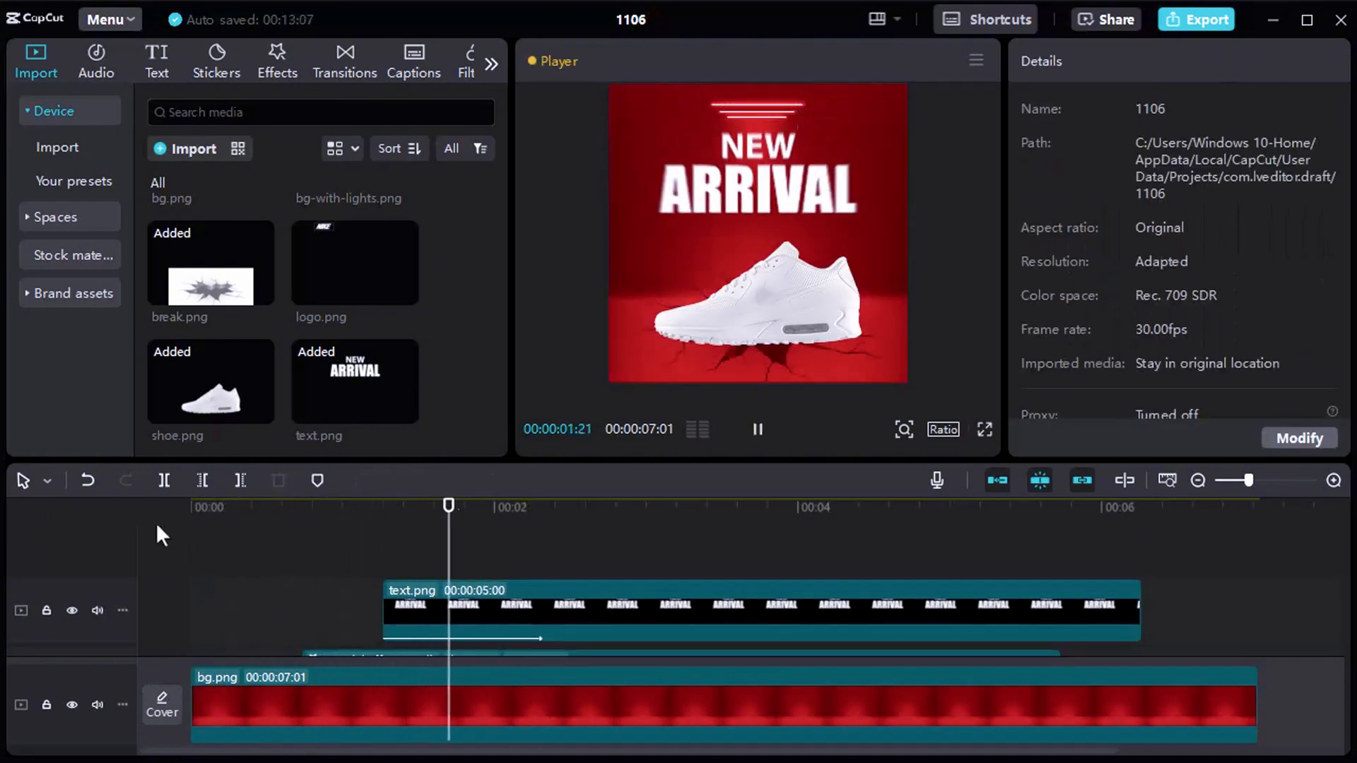
key("space")
Add logo.png on a new track above text.png, starting at 00:00:01:29.
left_click_drag(537, 510, 472, 521)
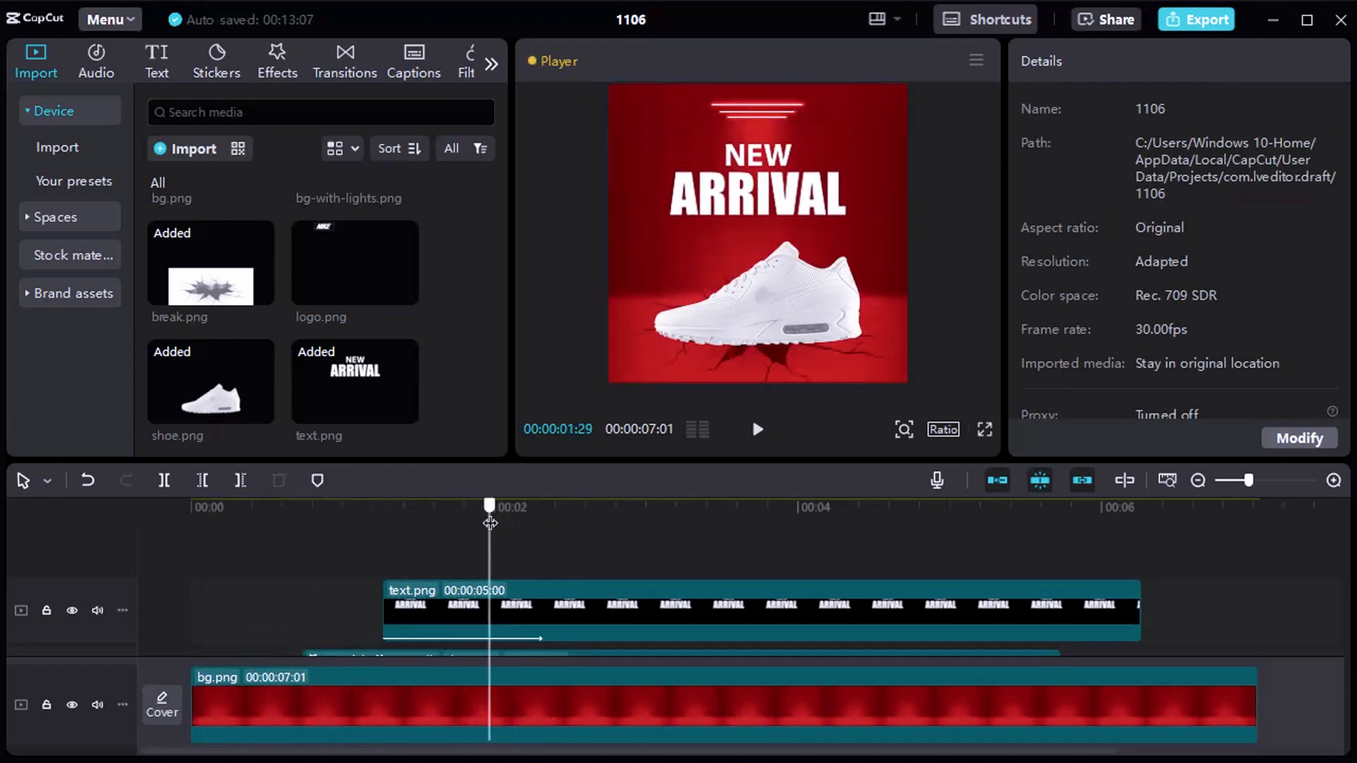
scroll(307, 307, "up", 3)
scroll(324, 316, "down", 3)
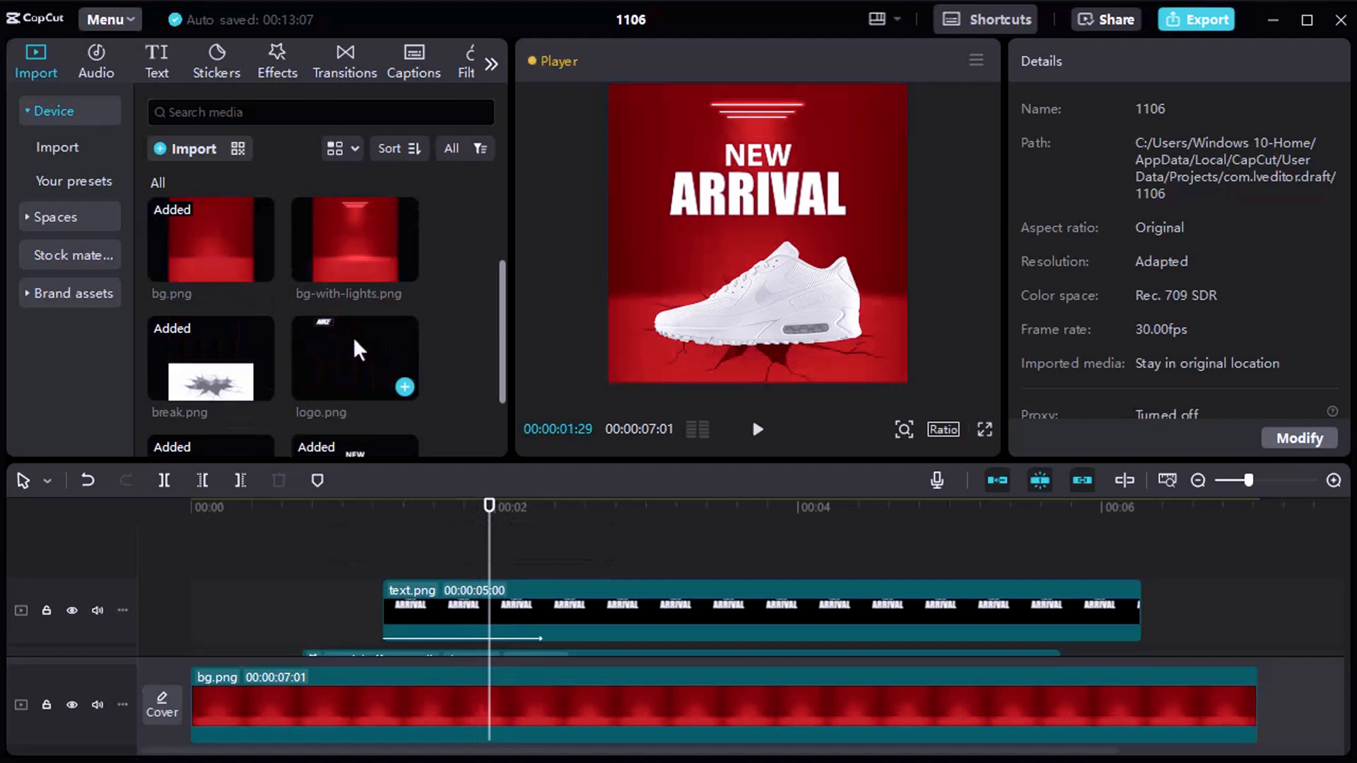
left_click_drag(353, 336, 489, 545)
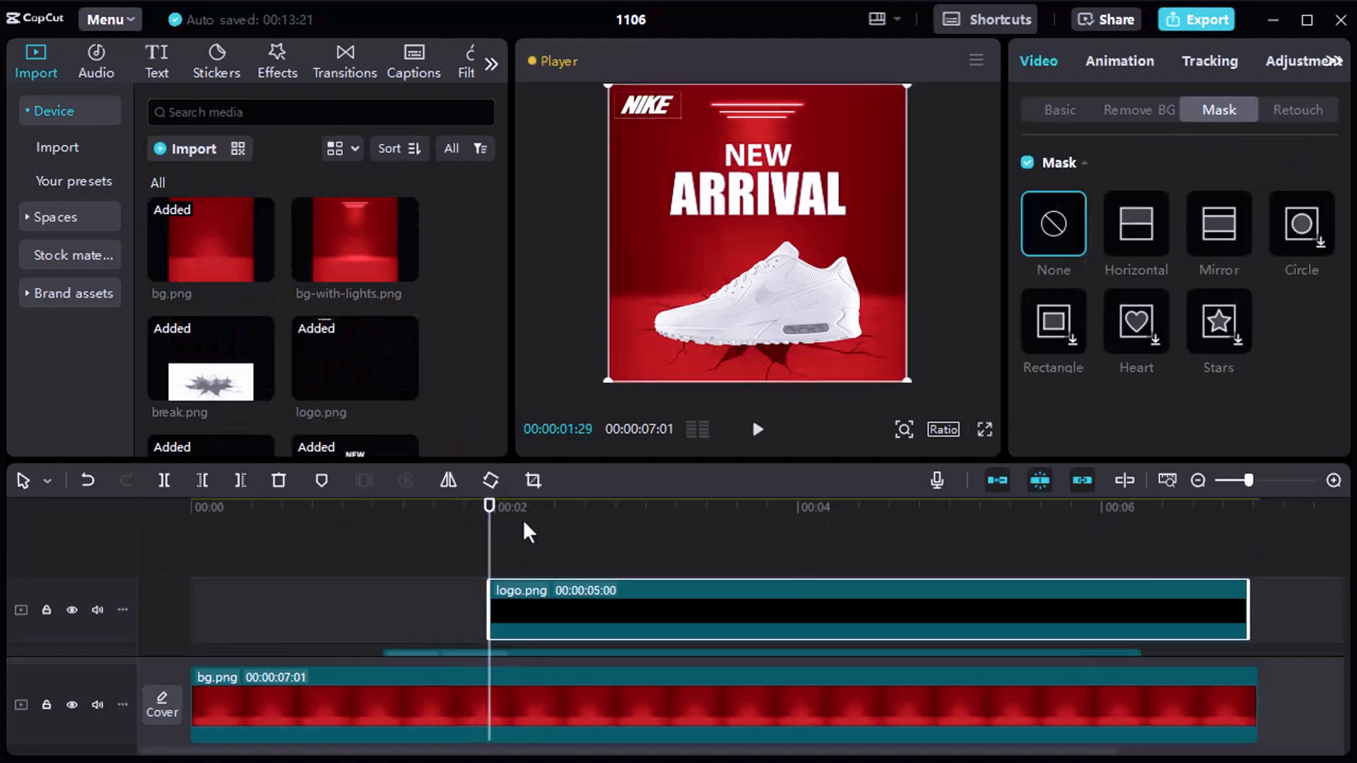
Apply the Slide Right entrance animation to logo.png and lengthen its duration to about 0.9 seconds.
left_click(1103, 61)
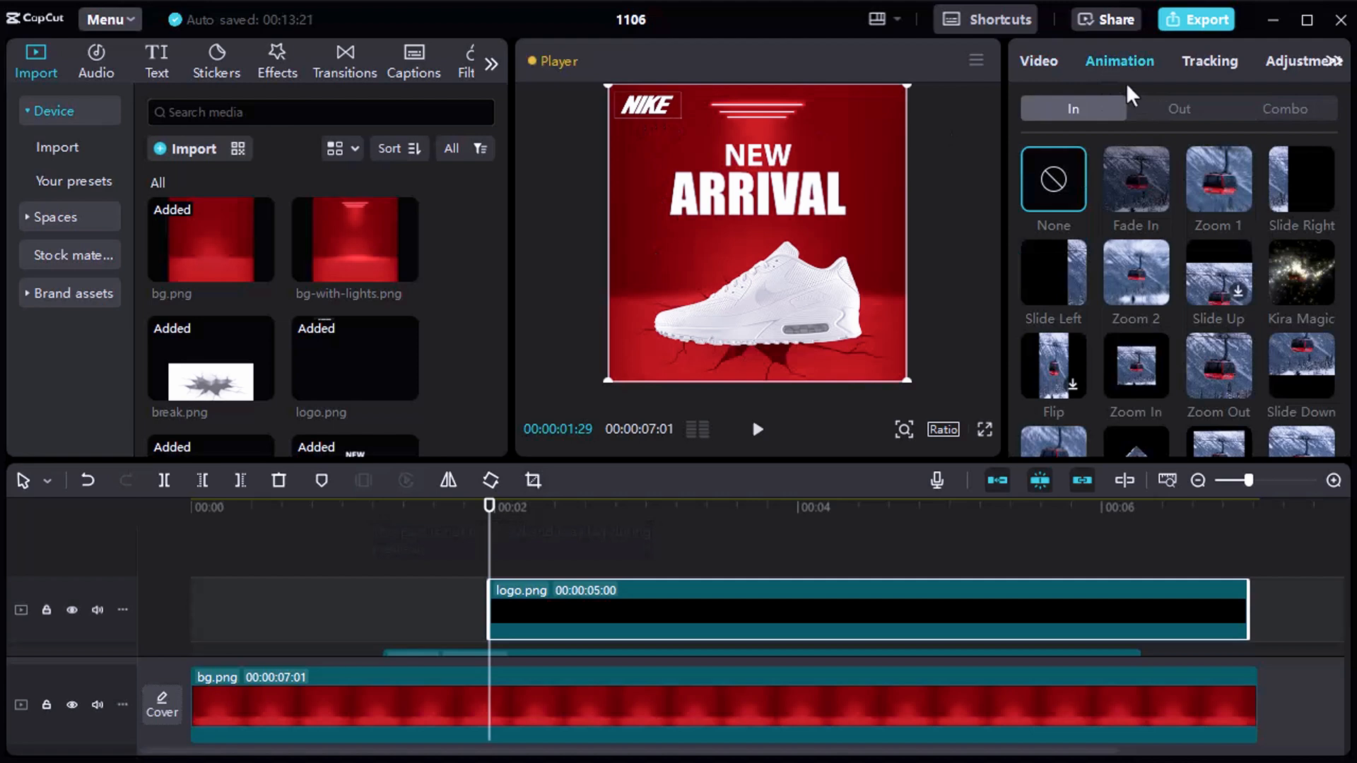
left_click(1300, 171)
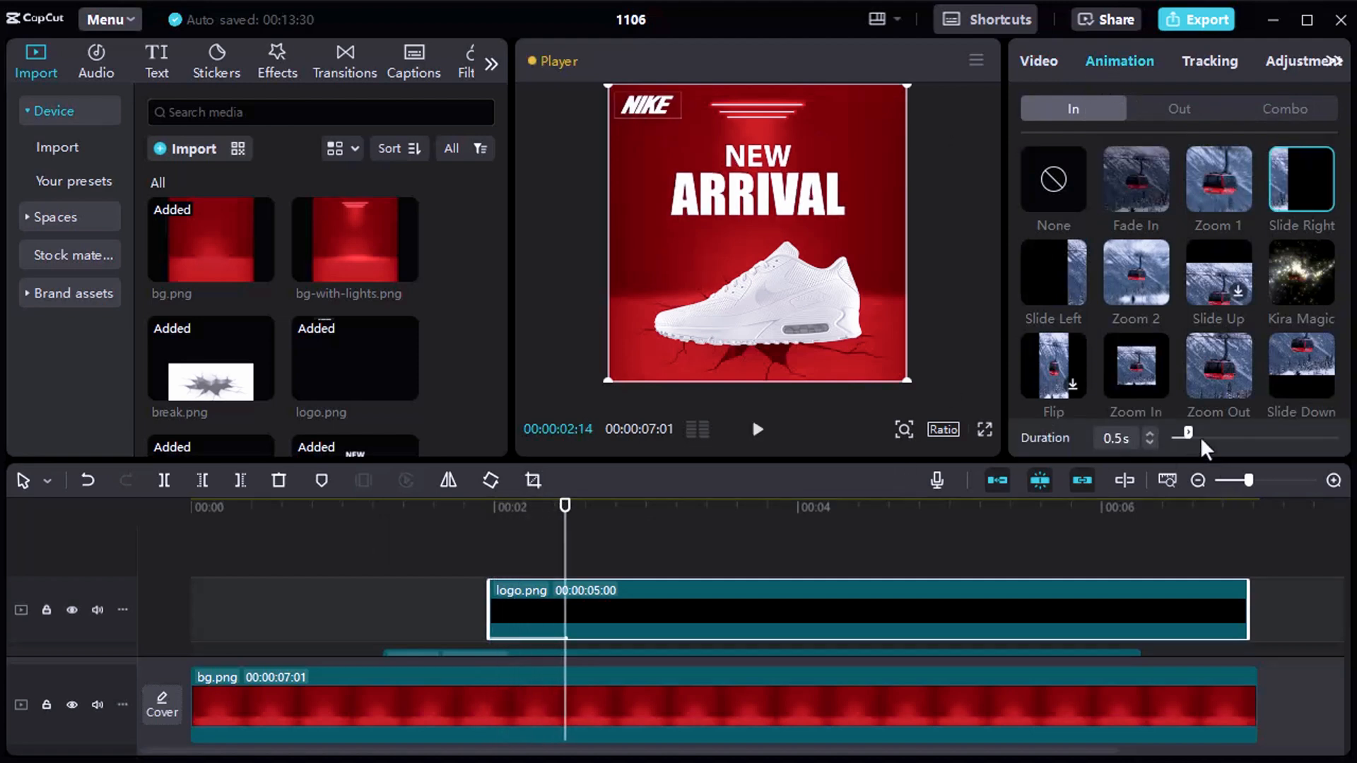
left_click_drag(1200, 430, 1200, 431)
Play the timeline around the logo's entrance to check its slide-in timing.
left_click(448, 544)
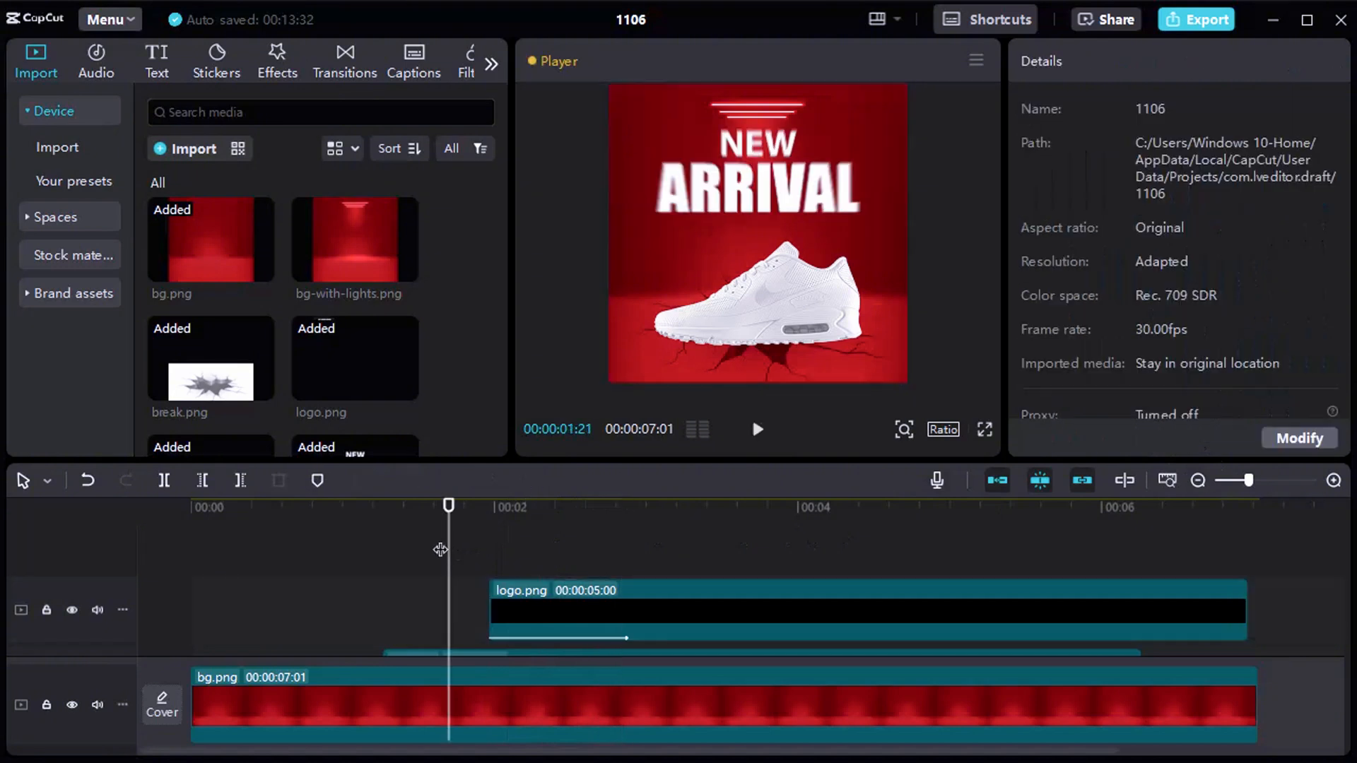
left_click(346, 558)
key("space")
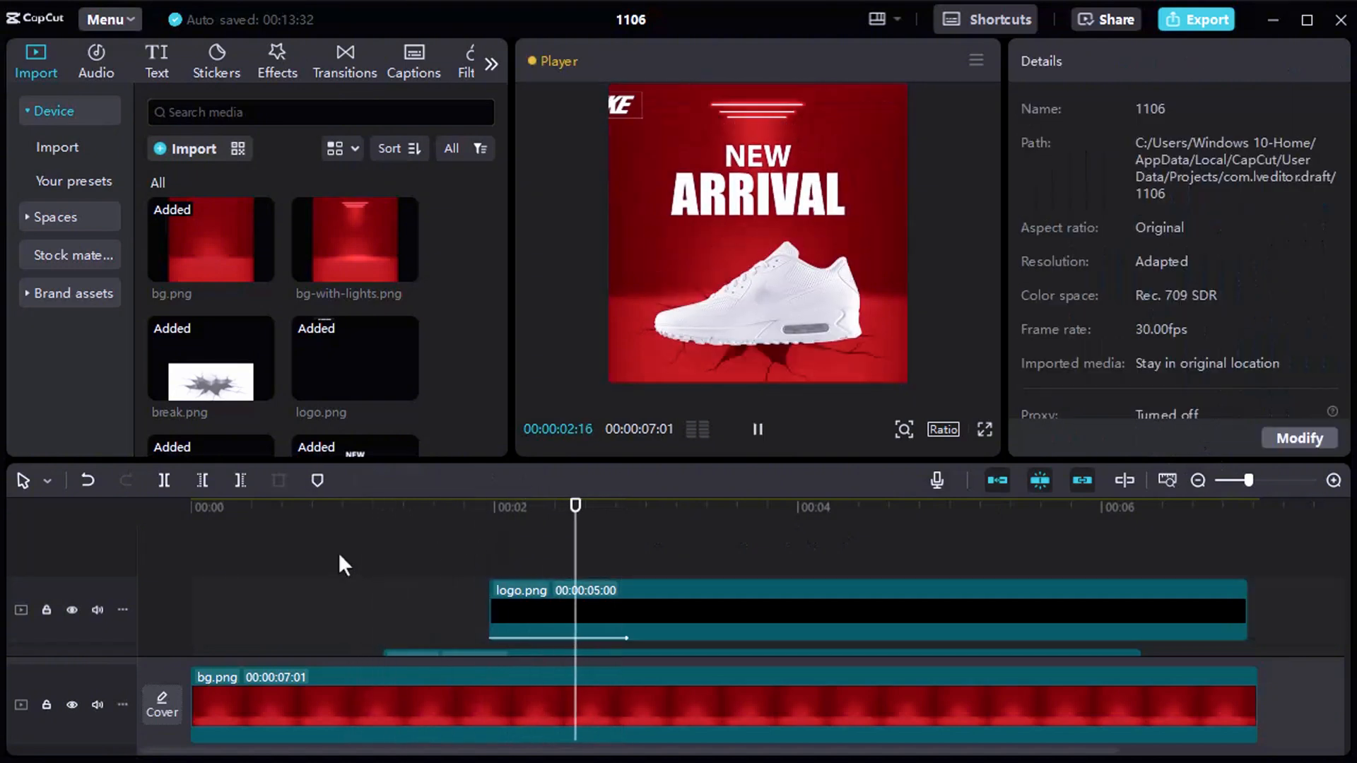
left_click(438, 549)
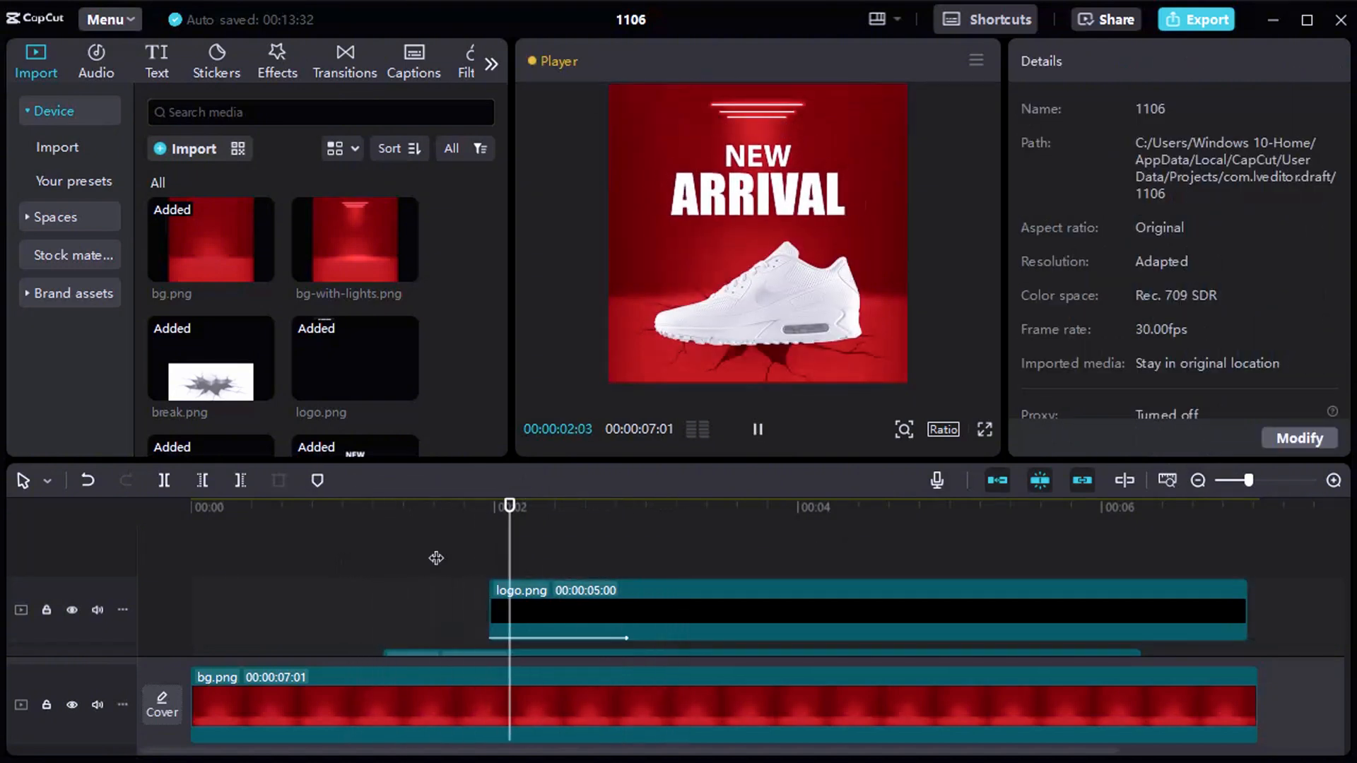
key("space")
Move the logo.png clip about six frames earlier and replay the timeline to check its entrance.
left_click_drag(690, 591, 669, 615)
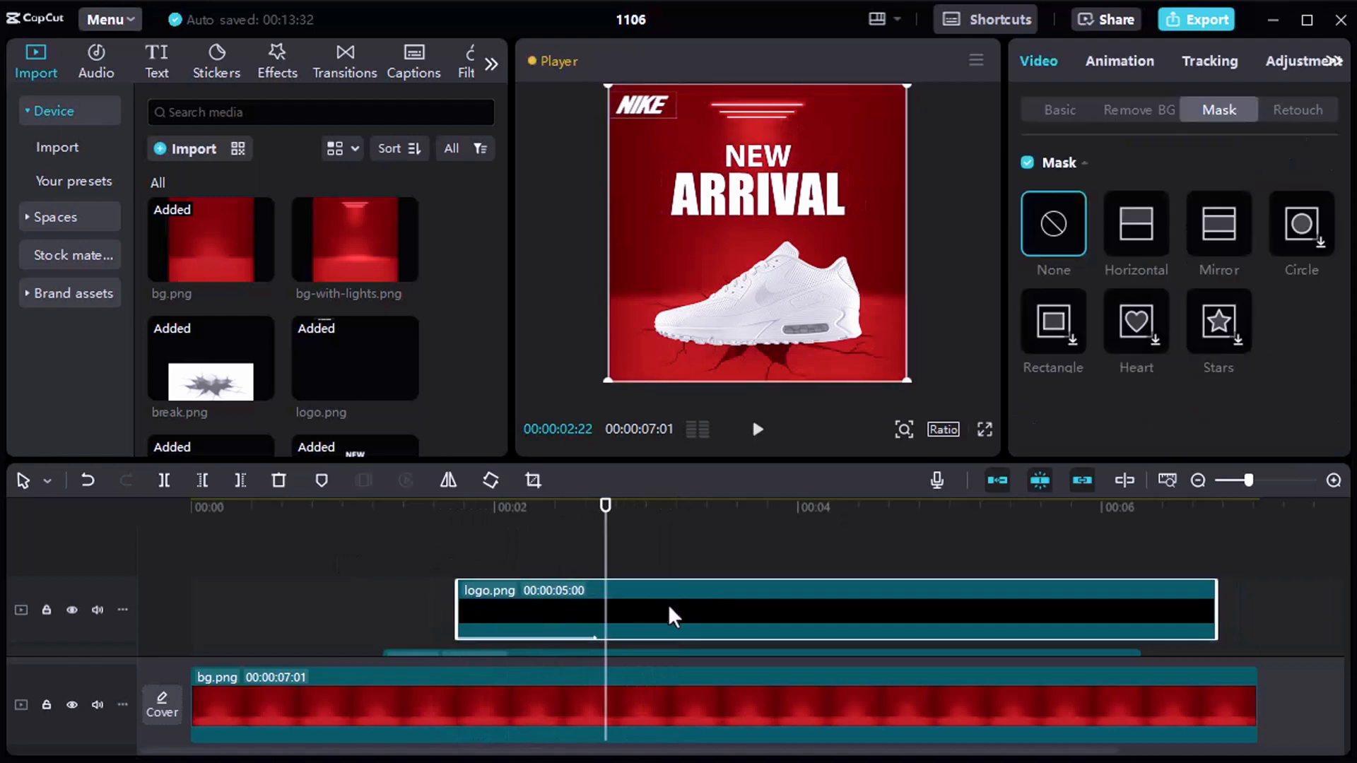
left_click(331, 565)
key("space")
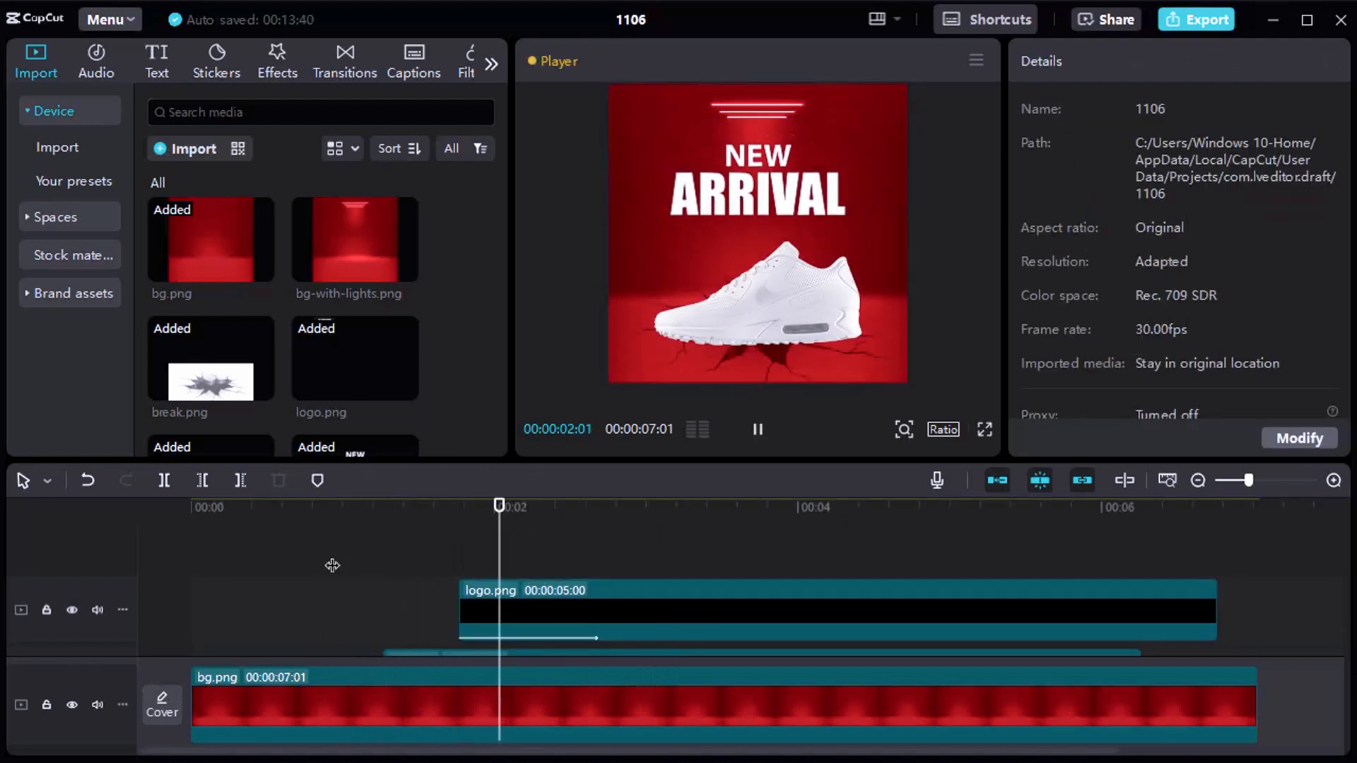
left_click(331, 541)
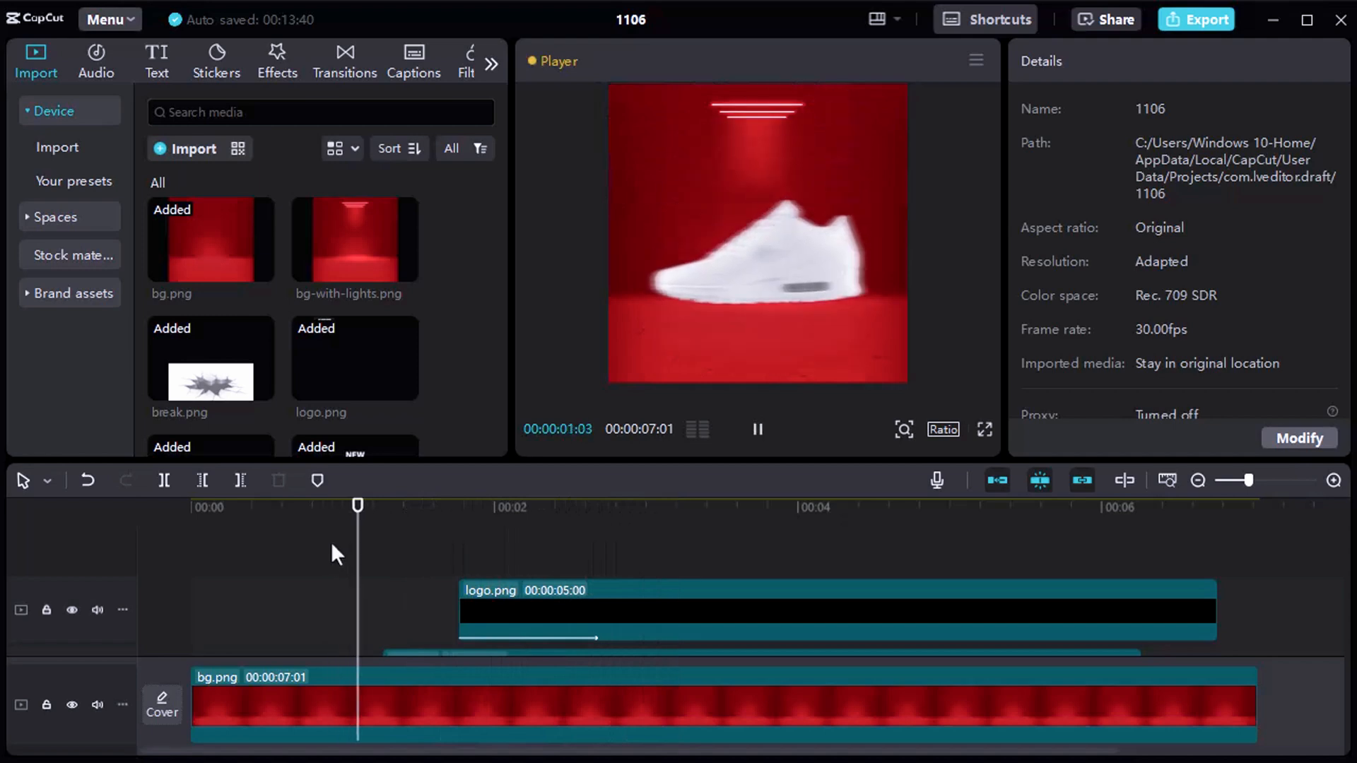
key("space")
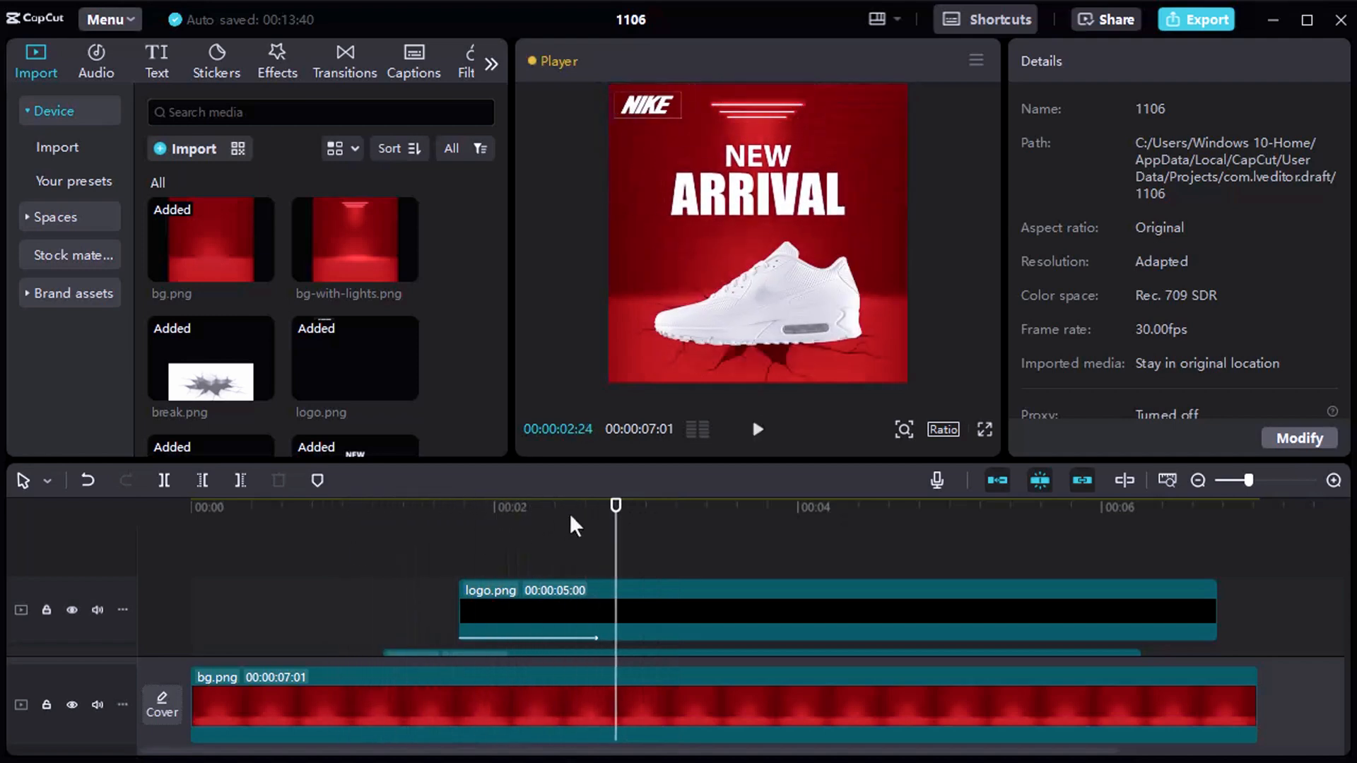
Search the video effects for "shake" and add the Shake effect on a new track at 00:00:01:06, where the shoe lands.
left_click_drag(616, 527, 490, 527)
left_click_drag(327, 504, 373, 512)
scroll(394, 384, "down", 2)
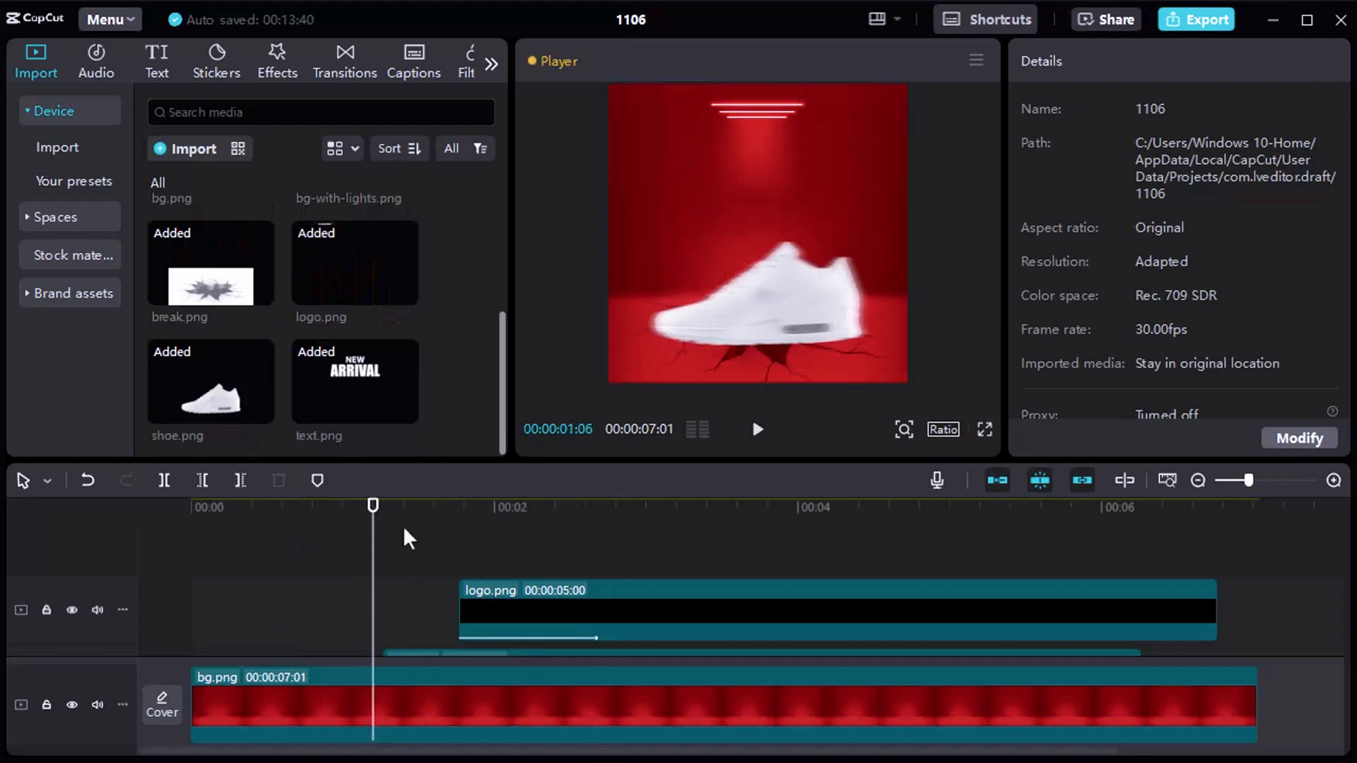
left_click(277, 62)
left_click(259, 110)
type("shake")
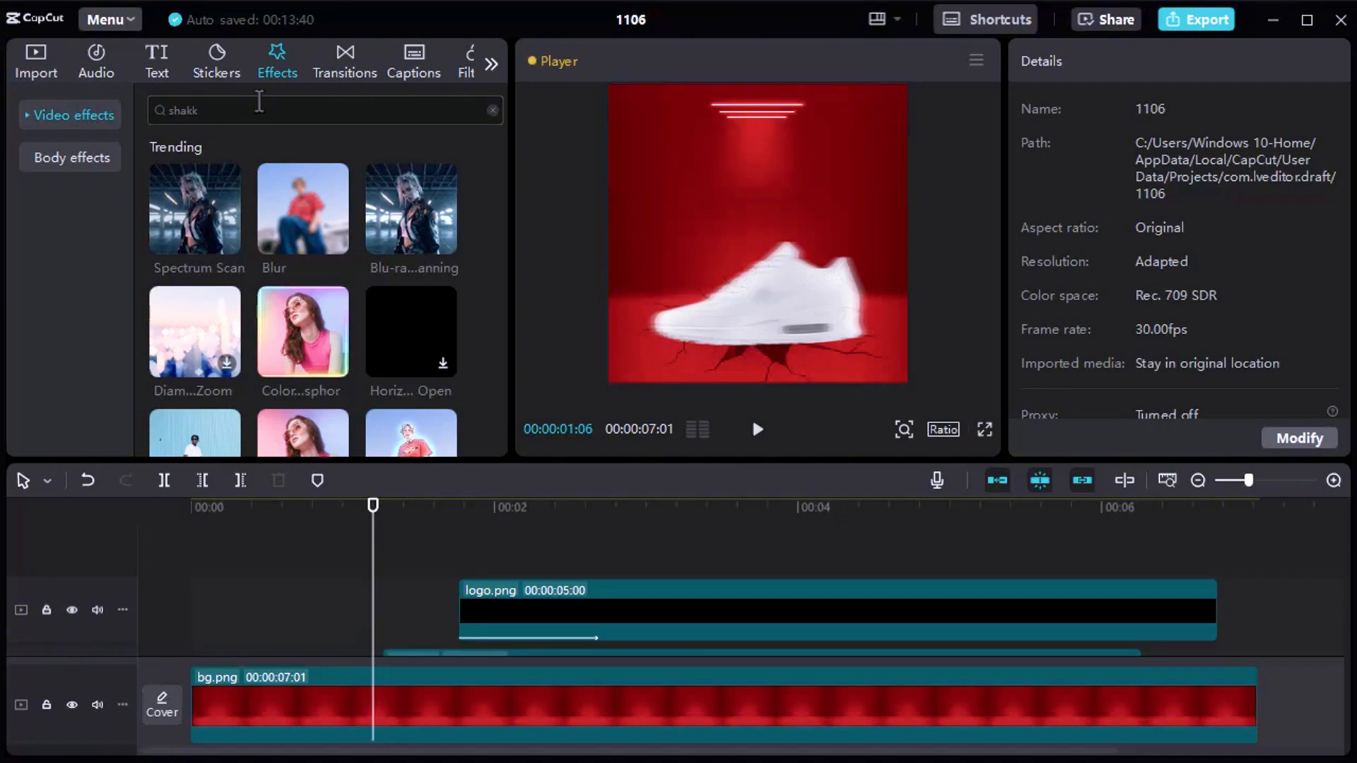
key("Return")
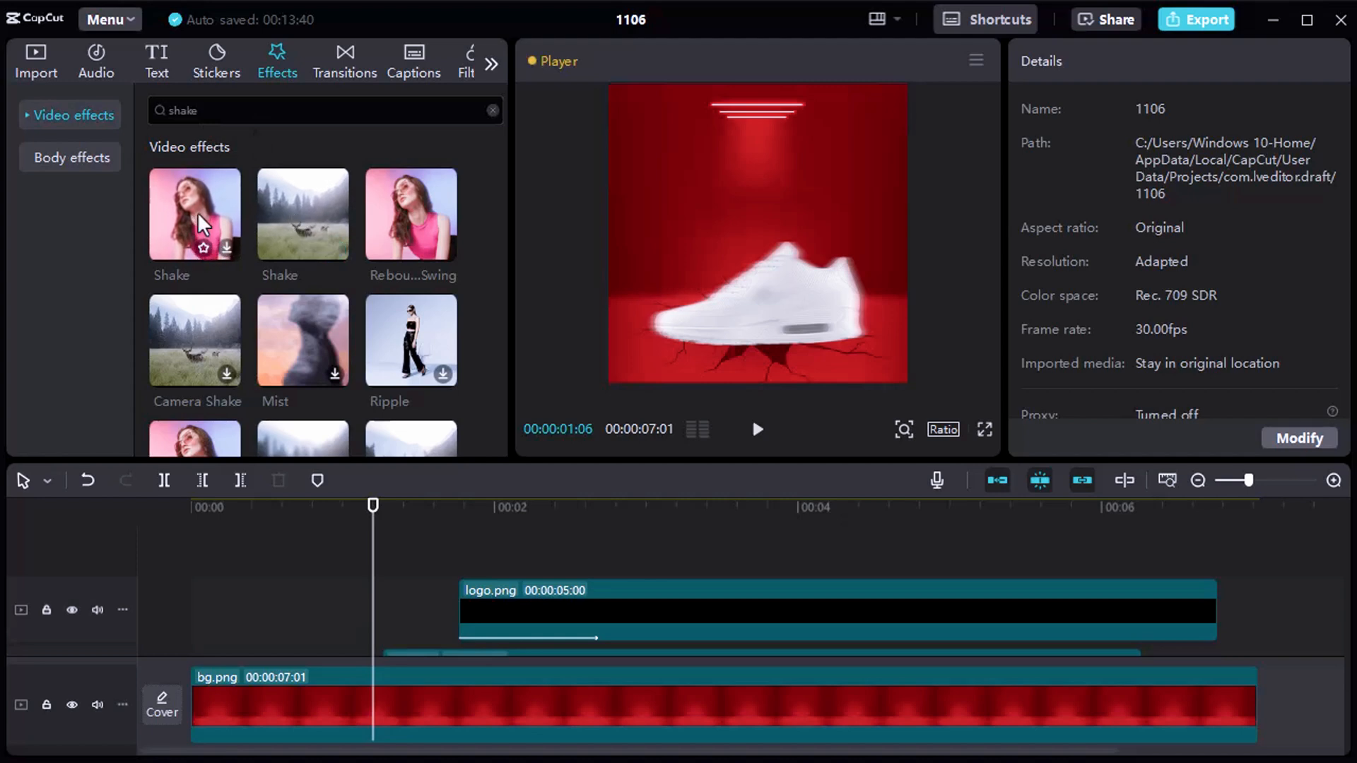
left_click_drag(197, 212, 372, 561)
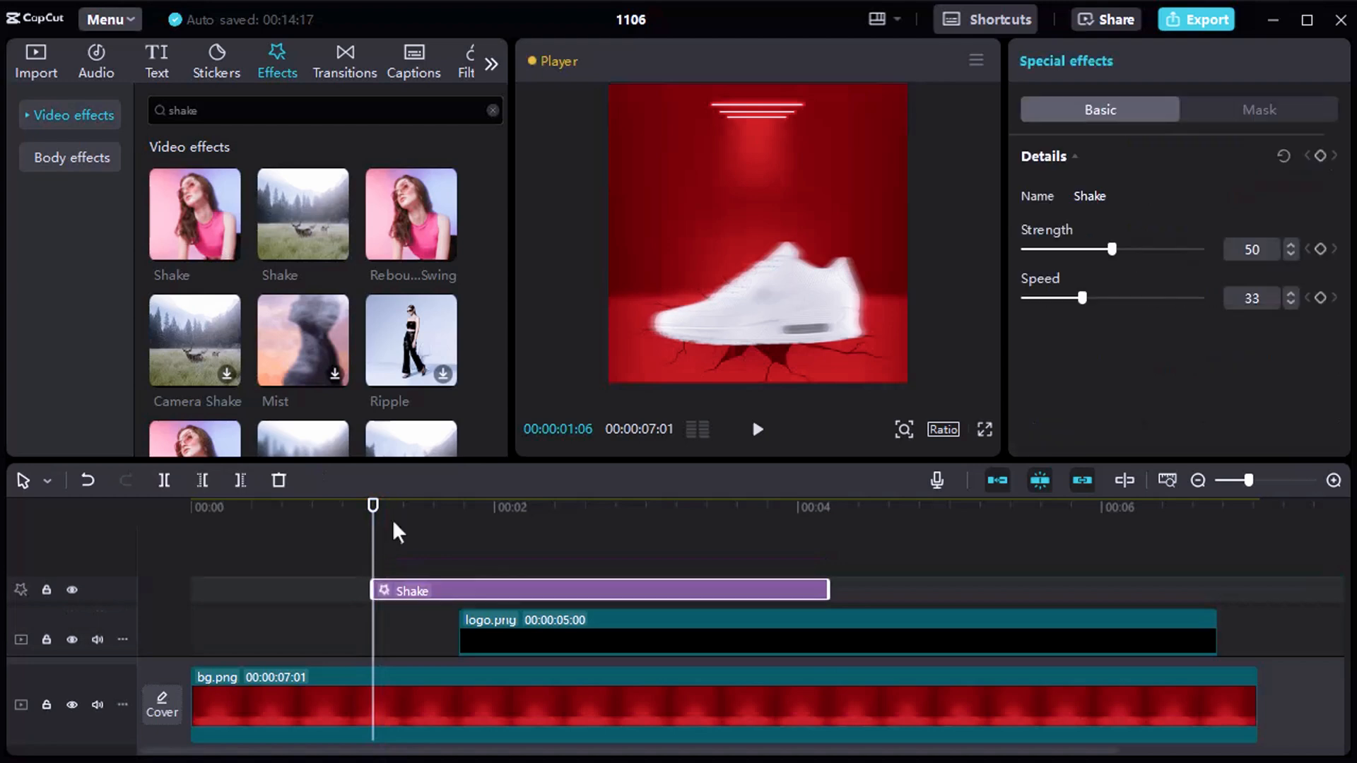
Shorten the Shake effect to about 0.3 seconds and play the shoe's landing to check it.
left_click_drag(827, 588, 415, 589)
left_click_drag(366, 505, 230, 505)
key("space")
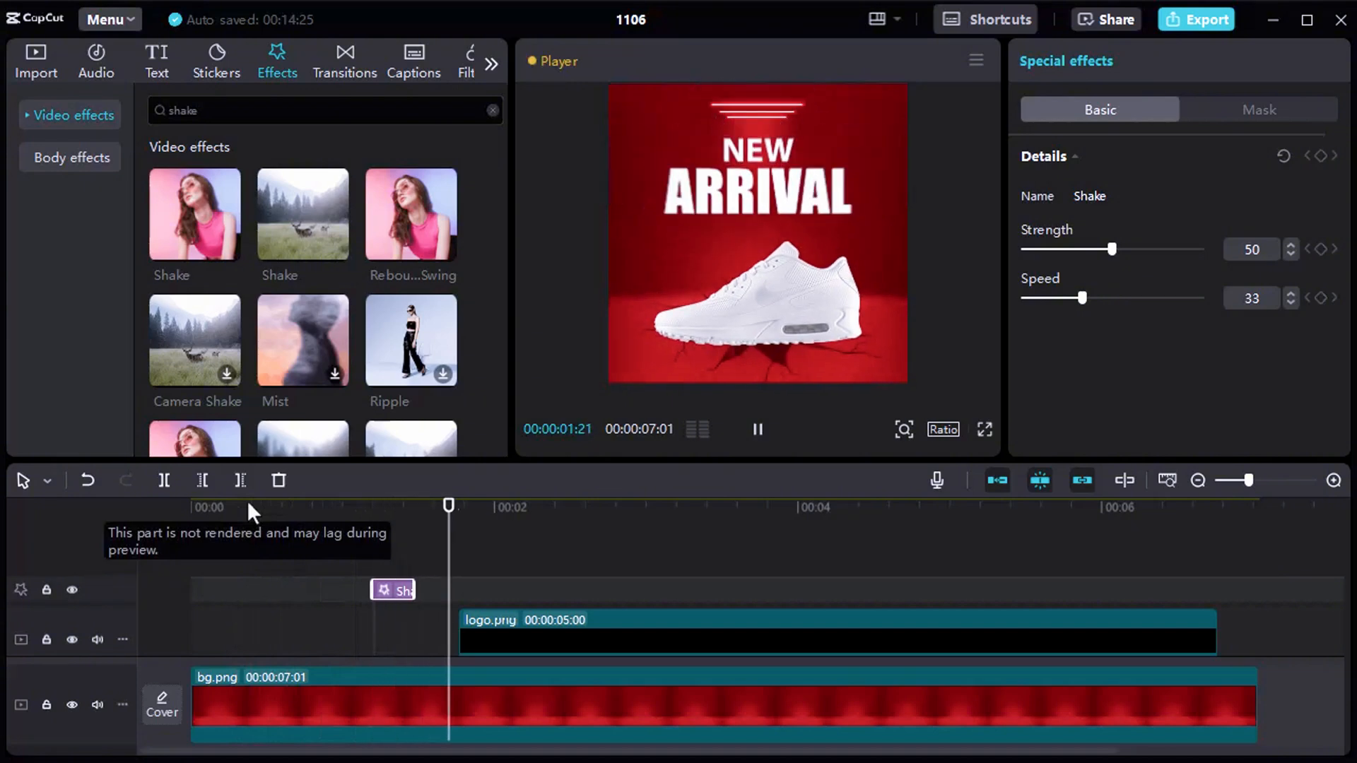
key("space")
left_click(285, 544)
key("space")
Extend the end of the Shake effect by about two frames and replay the landing.
left_click_drag(412, 591, 420, 592)
key("space")
left_click(324, 546)
key("space")
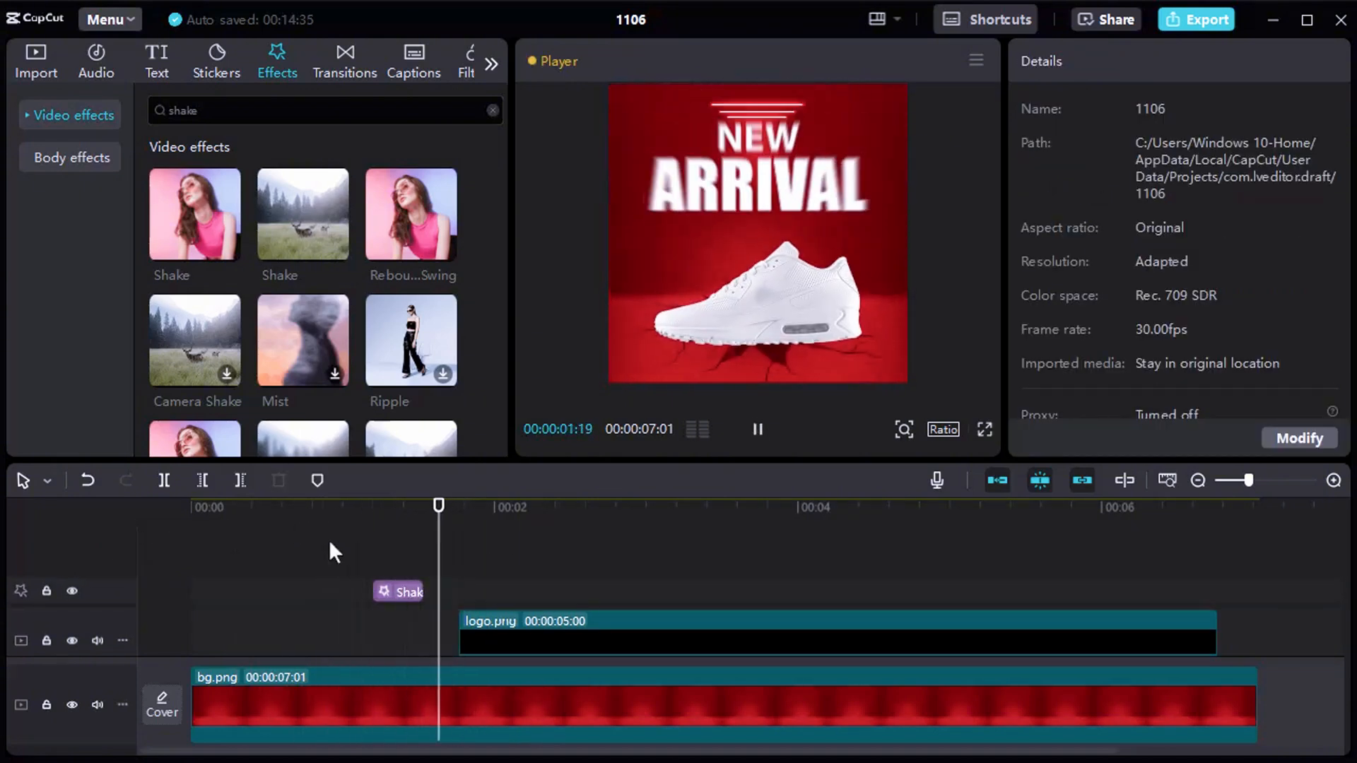
Lower the Shake effect's speed slightly, reduce its strength further, and replay the shoe's landing.
left_click_drag(453, 511, 382, 509)
left_click(398, 591)
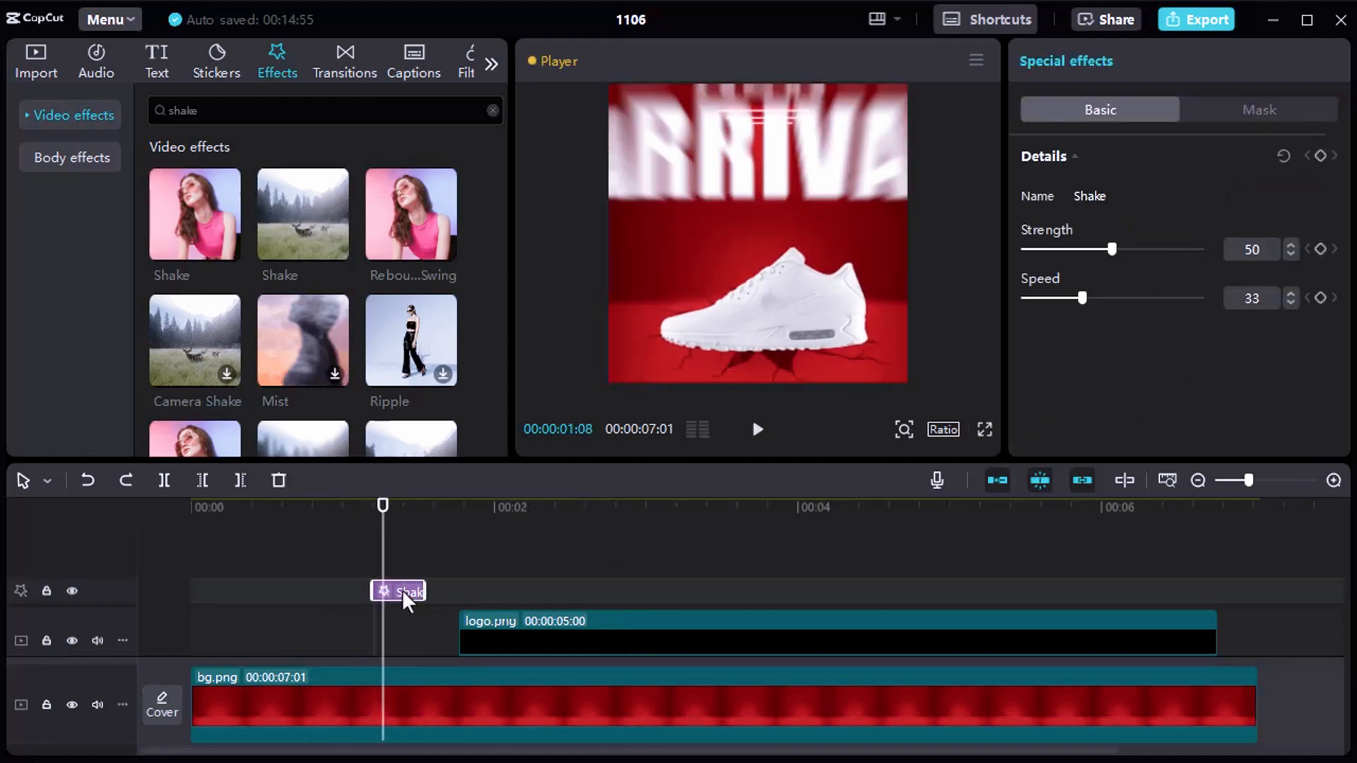
left_click_drag(1081, 305, 1071, 304)
left_click_drag(1111, 249, 1079, 253)
left_click(323, 526)
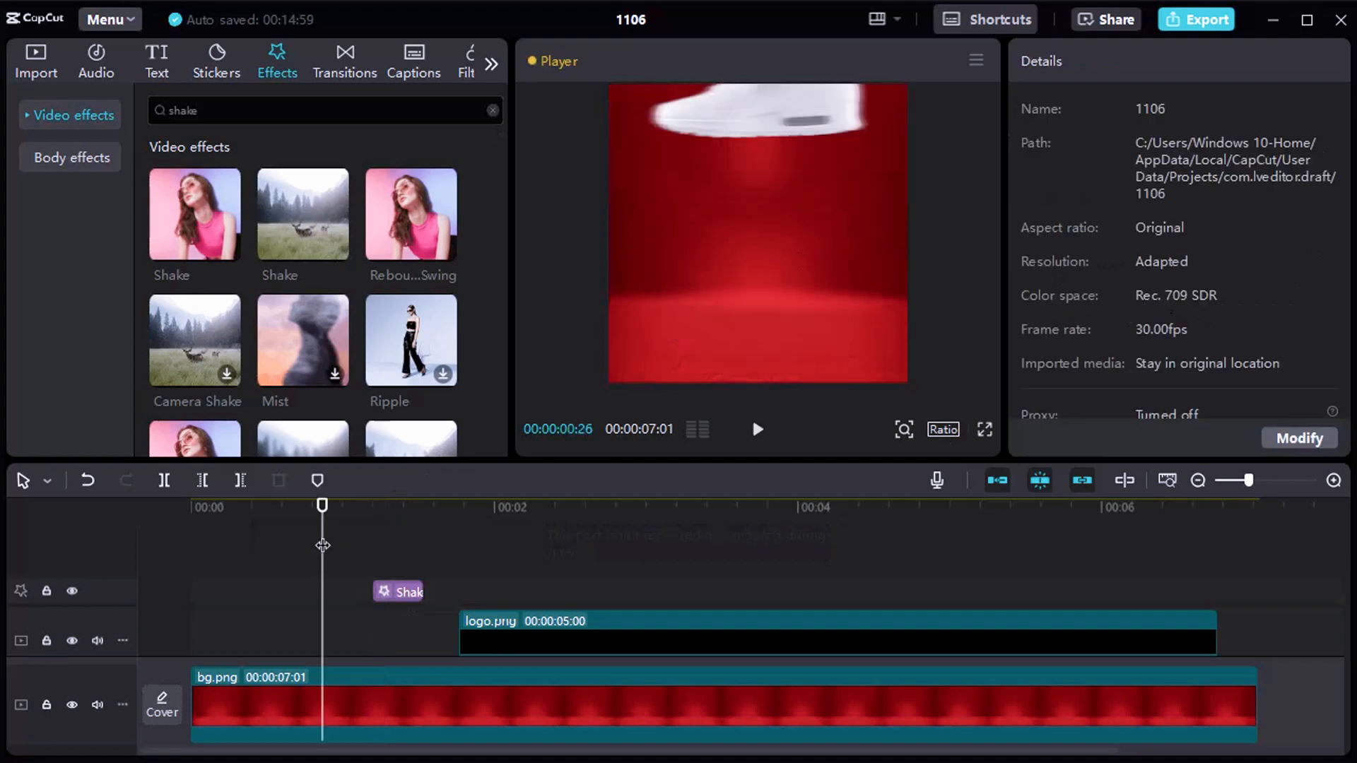
key("space")
key("space")
Search the video effects for "spectrum scan" and apply Spectrum Scan to the shoe.png clip from 00:00:02:22 to its end.
left_click(606, 554)
scroll(686, 566, "down", 4)
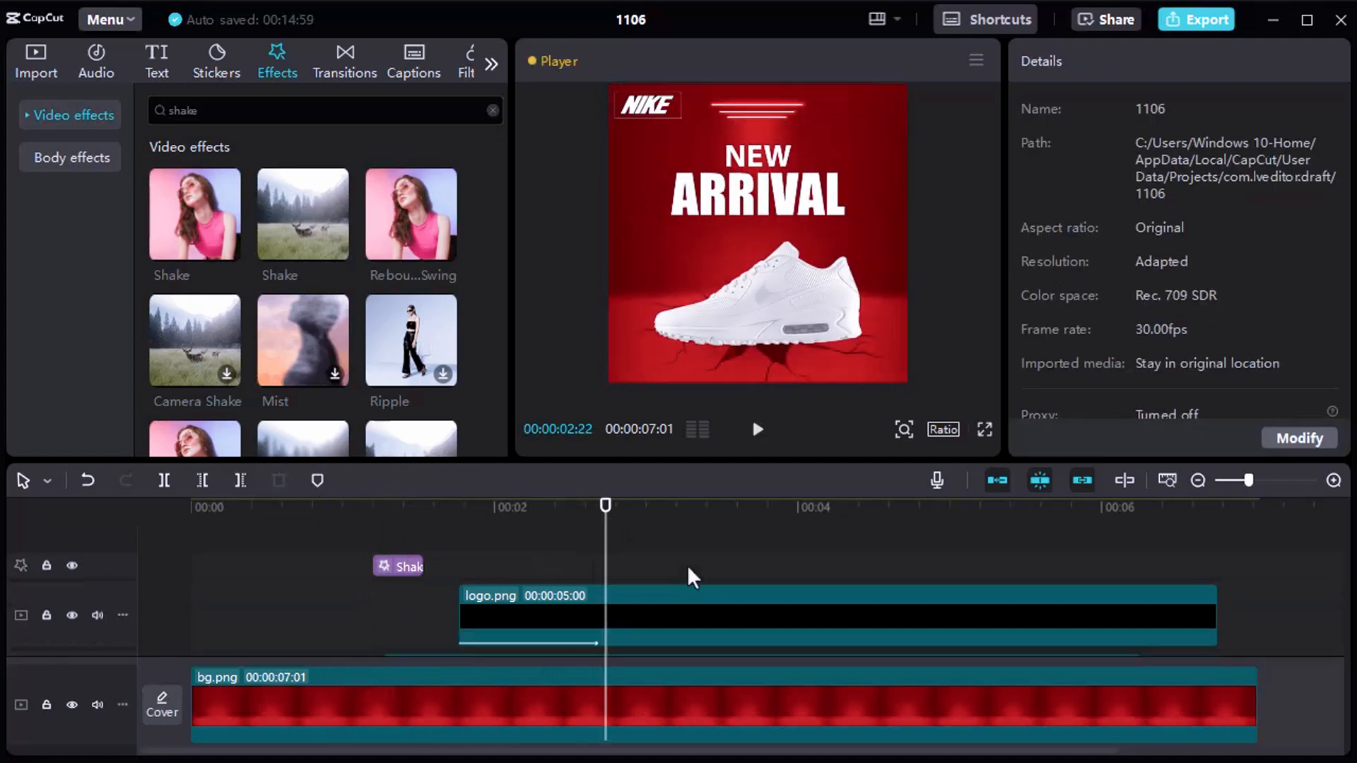
left_click(679, 579)
scroll(679, 581, "down", 4)
left_click(667, 575)
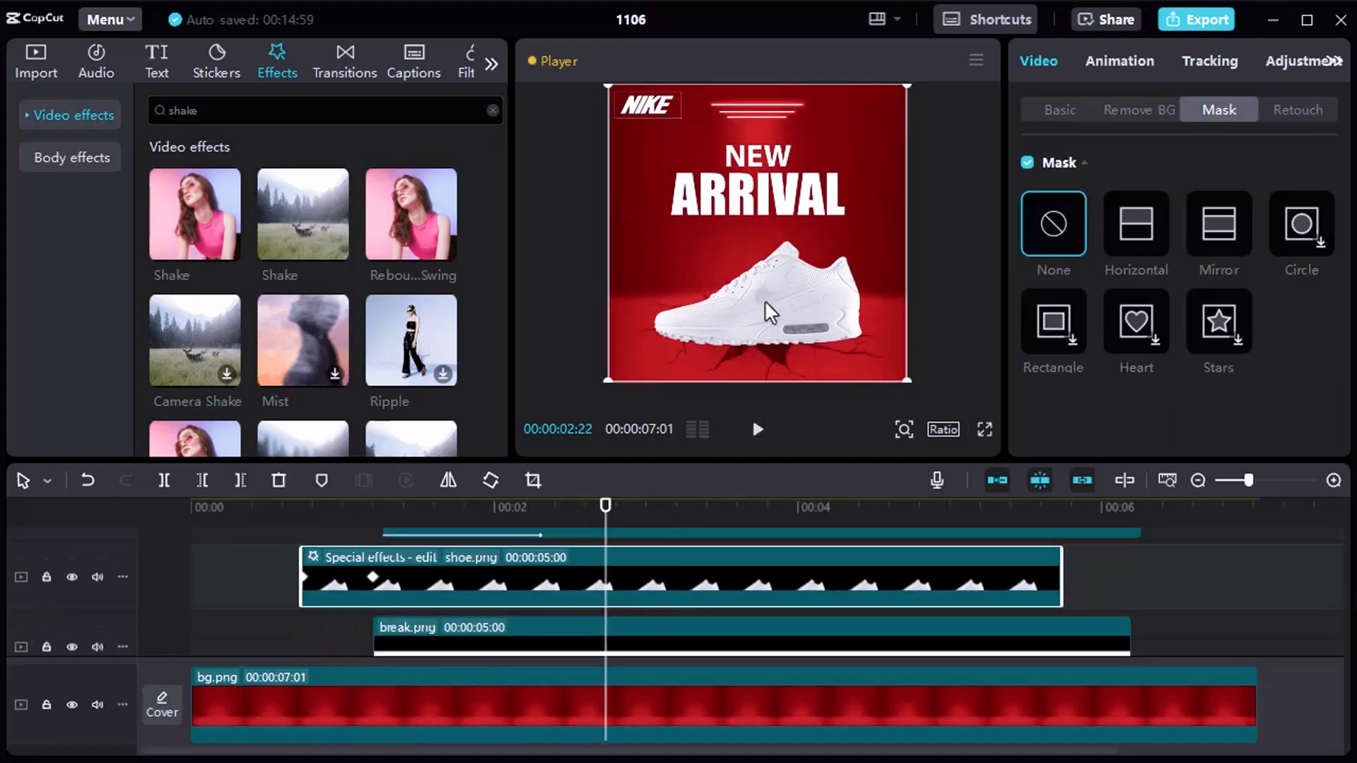
double_click(271, 120)
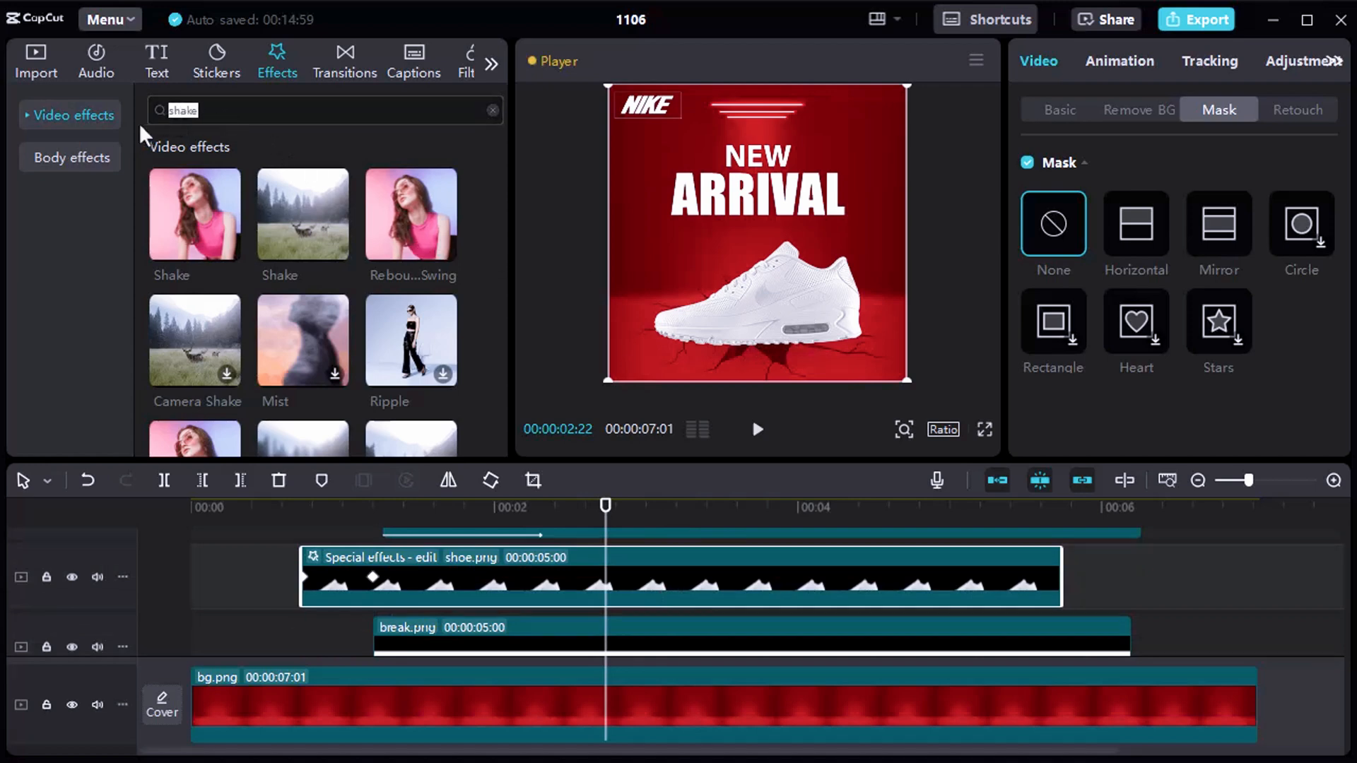
type("spectrum scan")
key("Return")
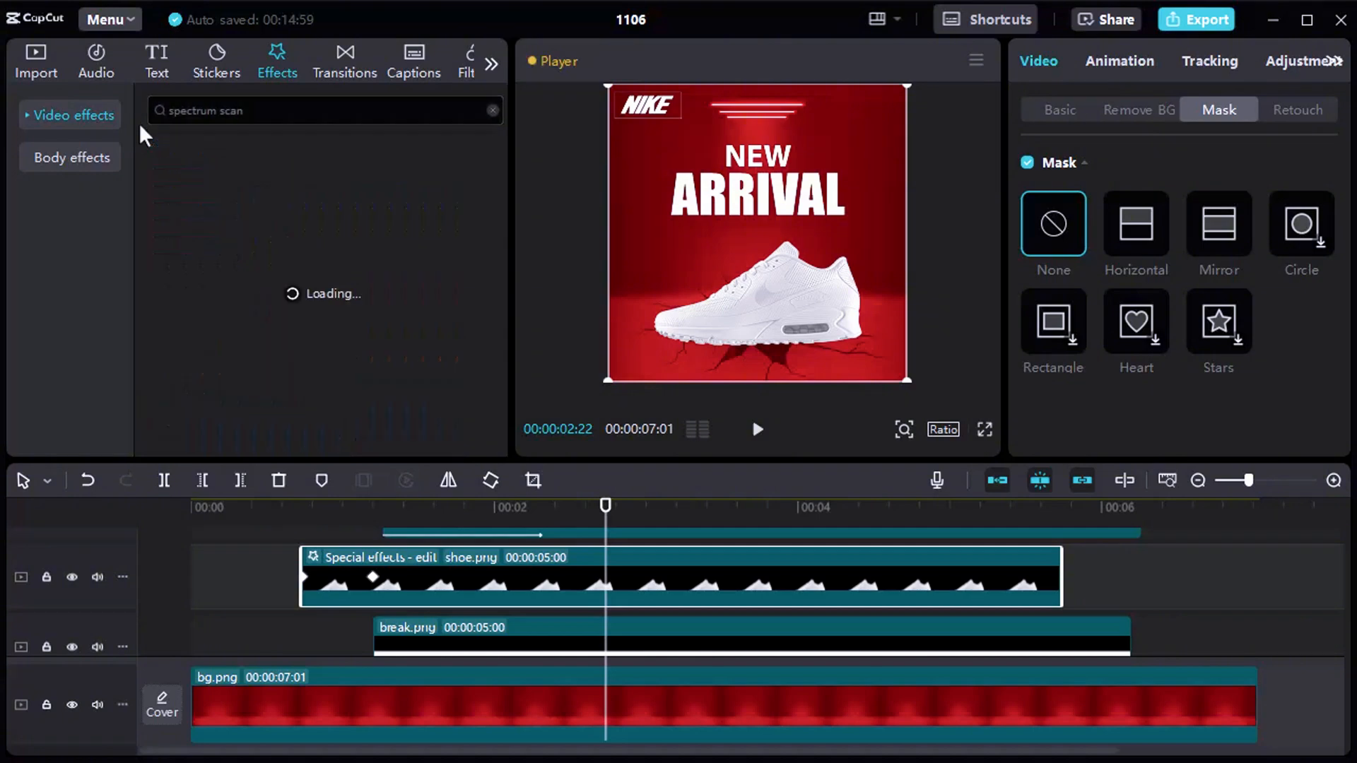
scroll(335, 148, "down", 3)
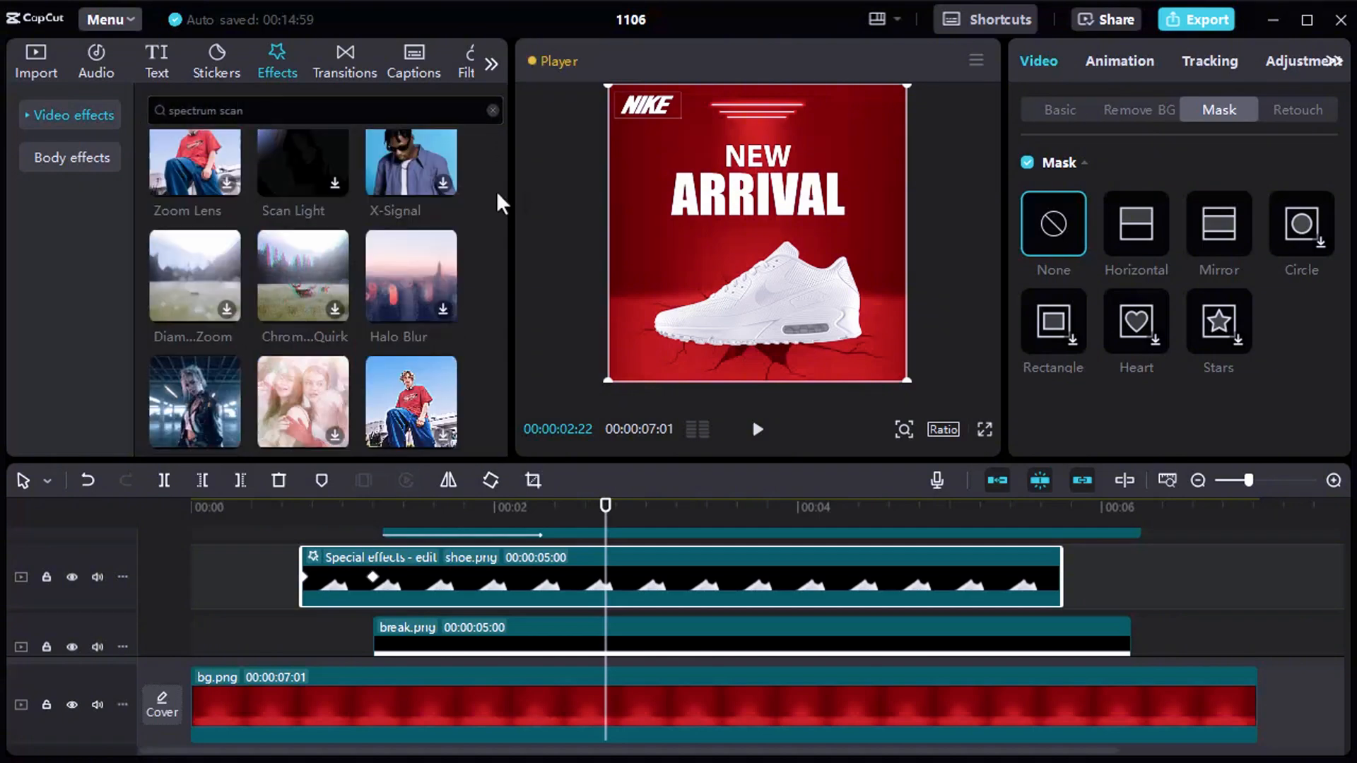
scroll(496, 190, "down", 5)
mouse_move(295, 299)
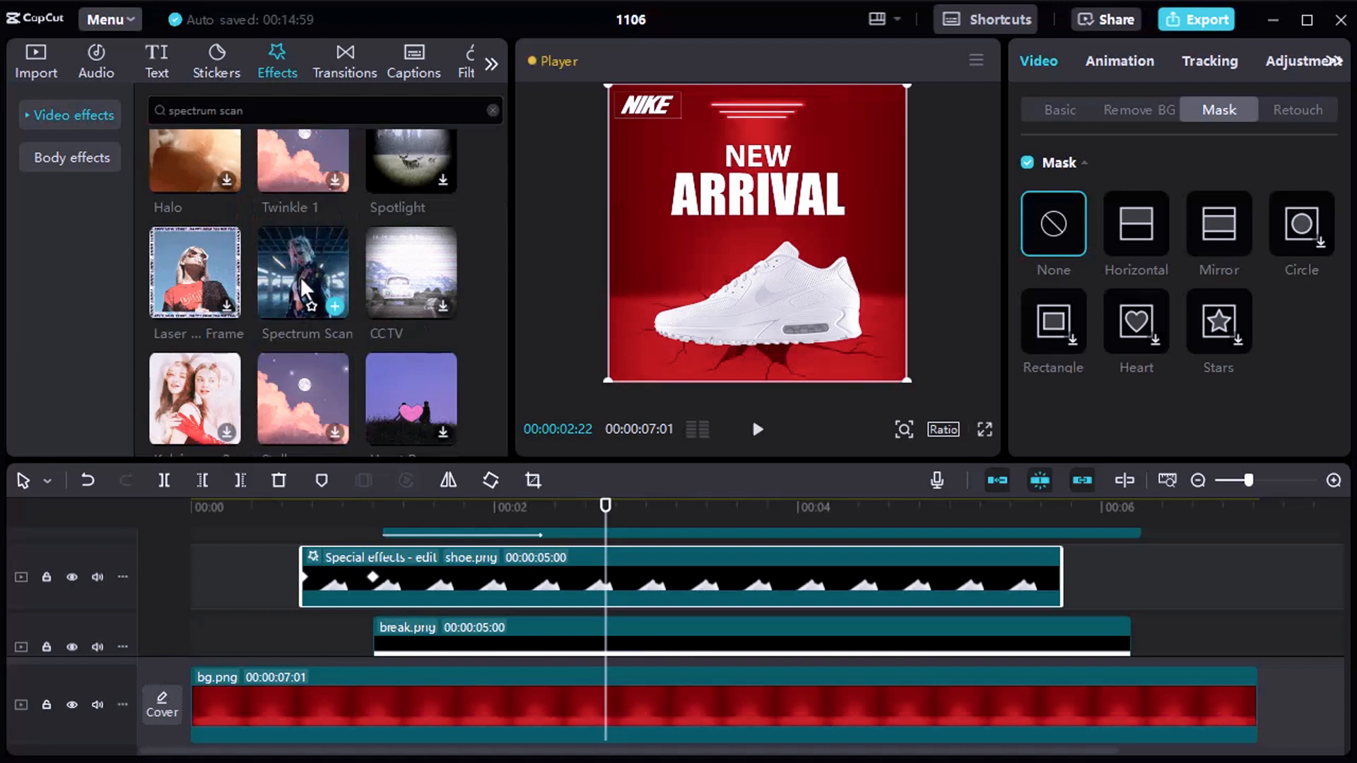
left_click_drag(299, 277, 604, 587)
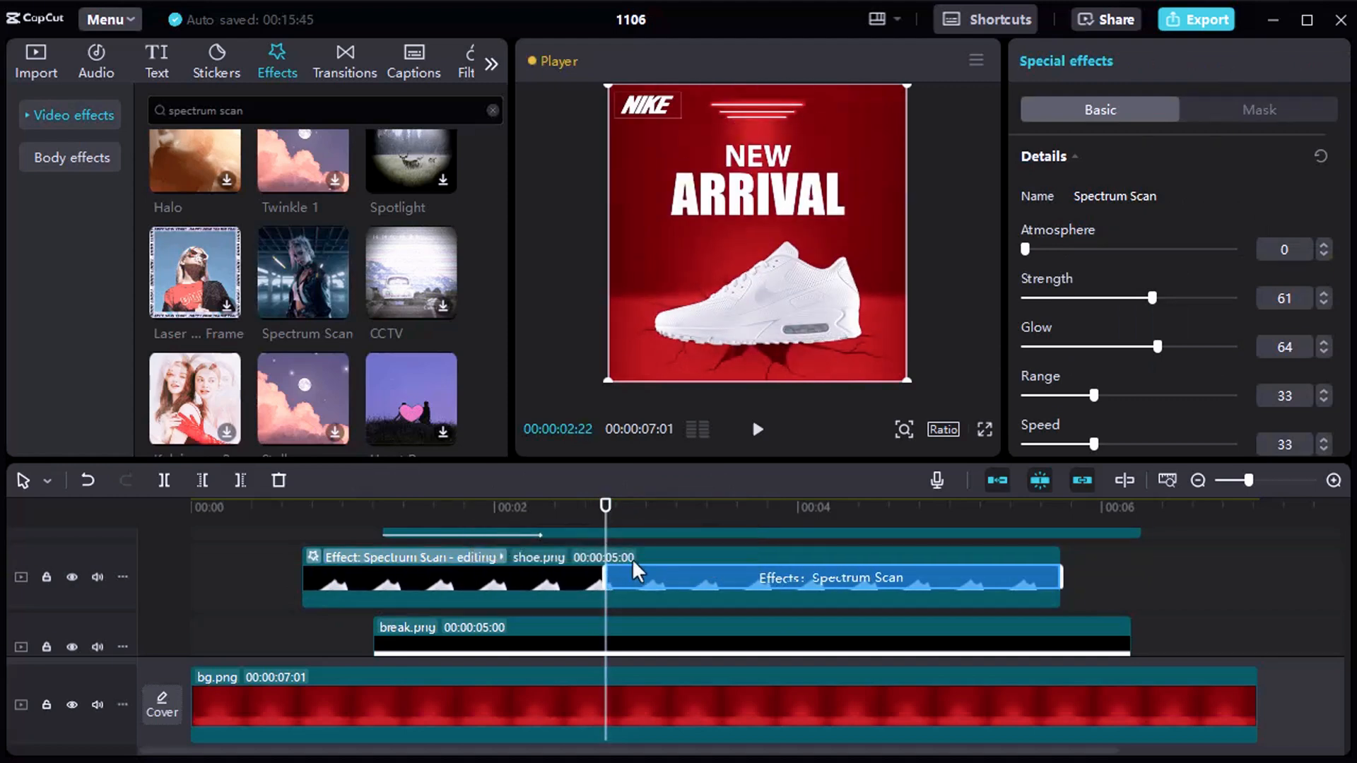
Play the section around the start of Spectrum Scan several times to check the effect on the shoe, and finish editing the effect.
left_click(562, 505)
key("space")
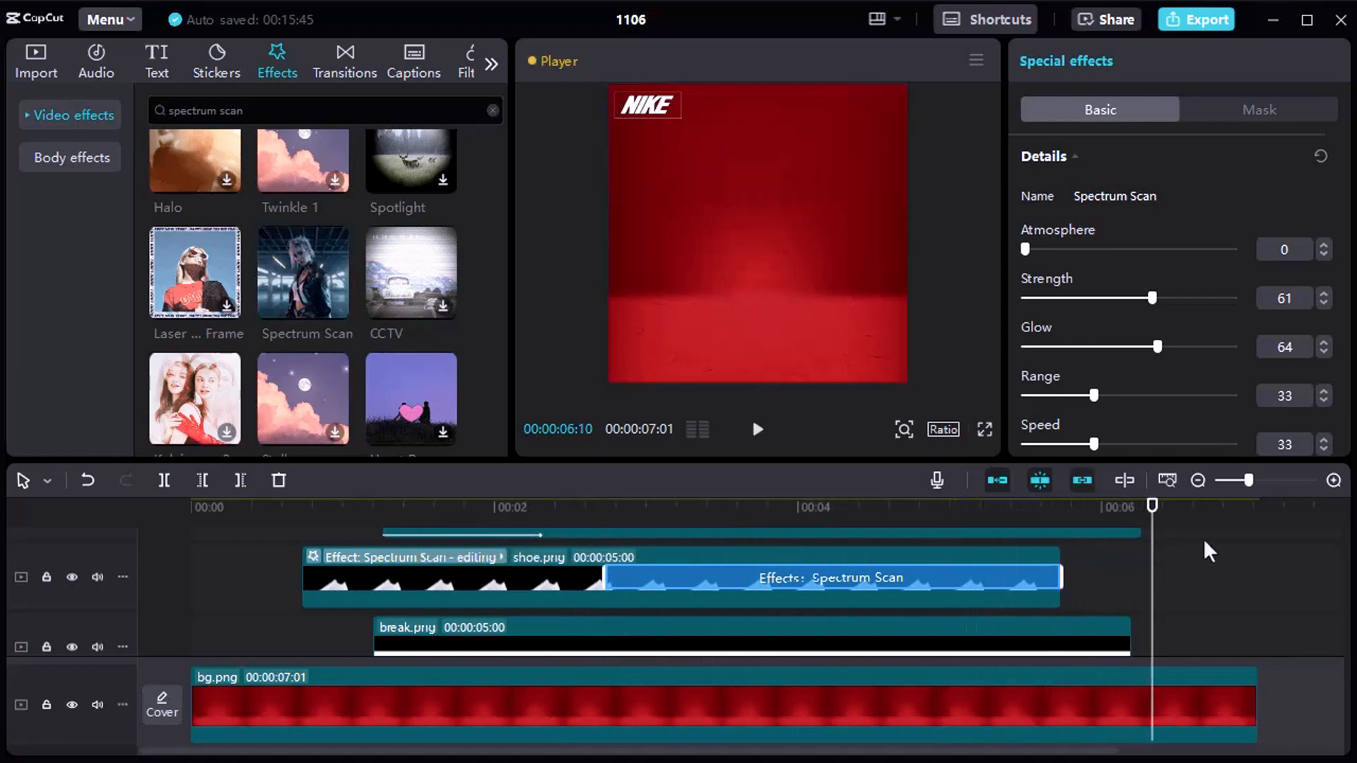
left_click(641, 506)
left_click(585, 505)
key("space")
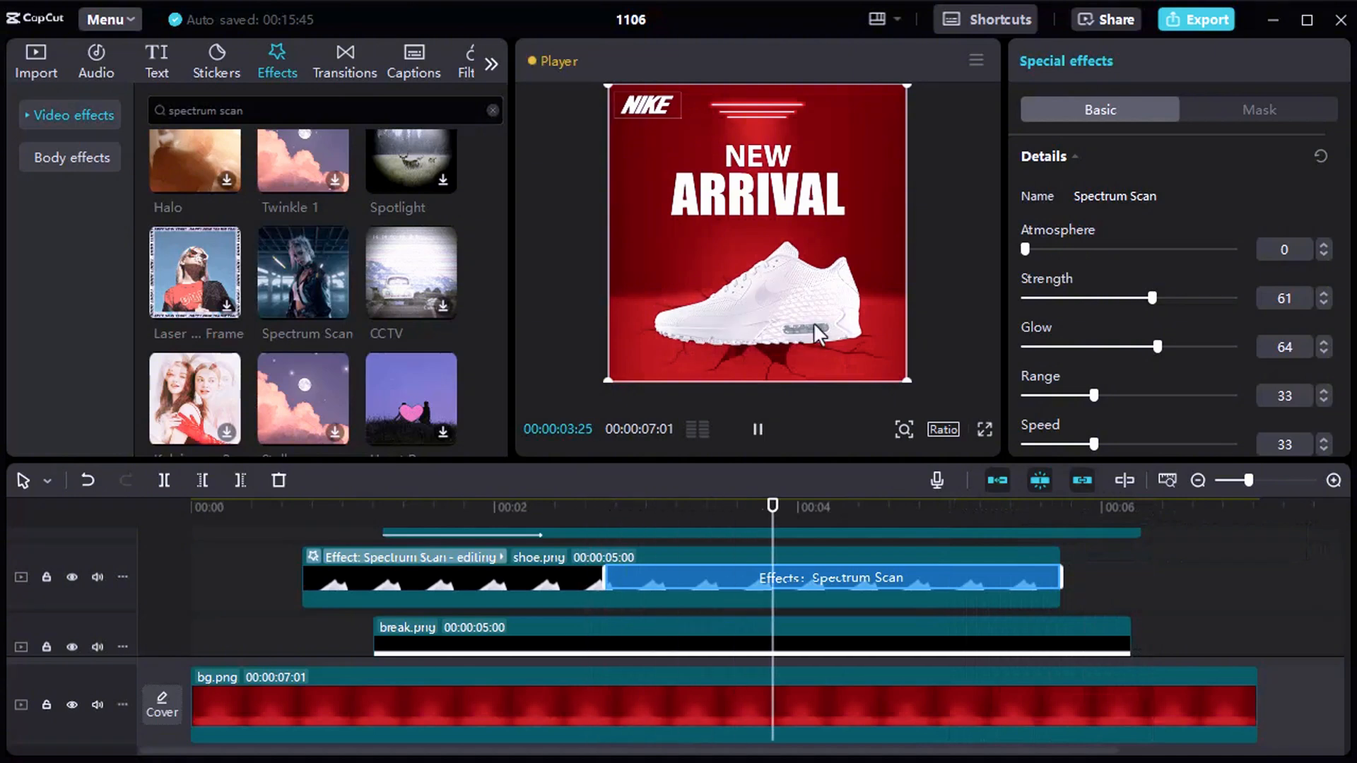
key("space")
left_click(599, 507)
key("space")
Play the timeline from near its beginning to review the animation with the shake and scan effects.
key("space")
left_click(827, 571)
left_click(229, 588)
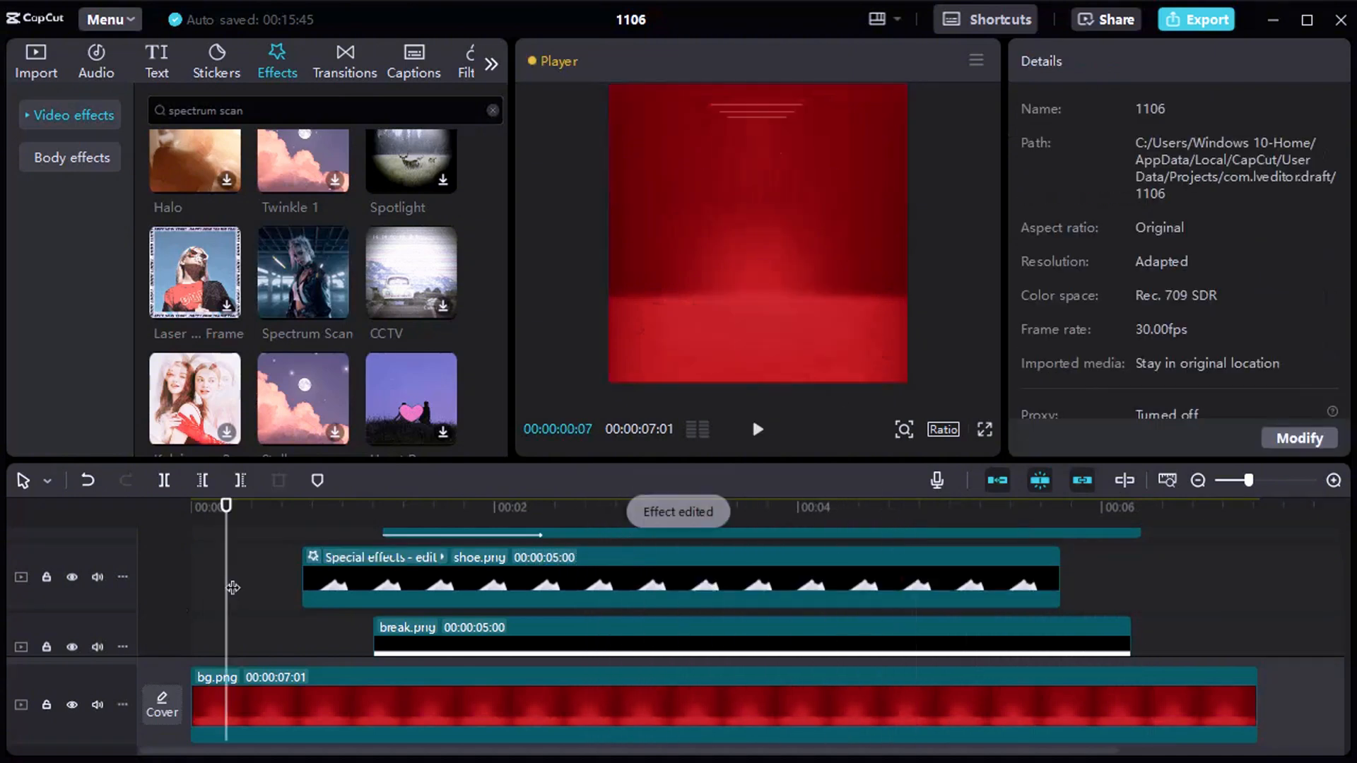
key("space")
key("space")
Split the text.png clip at 00:00:04:14.
mouse_move(884, 506)
left_mouse_down()
mouse_move(622, 508)
mouse_move(869, 511)
left_mouse_up()
scroll(898, 558, "up", 1)
scroll(896, 554, "up", 2)
left_click(915, 631)
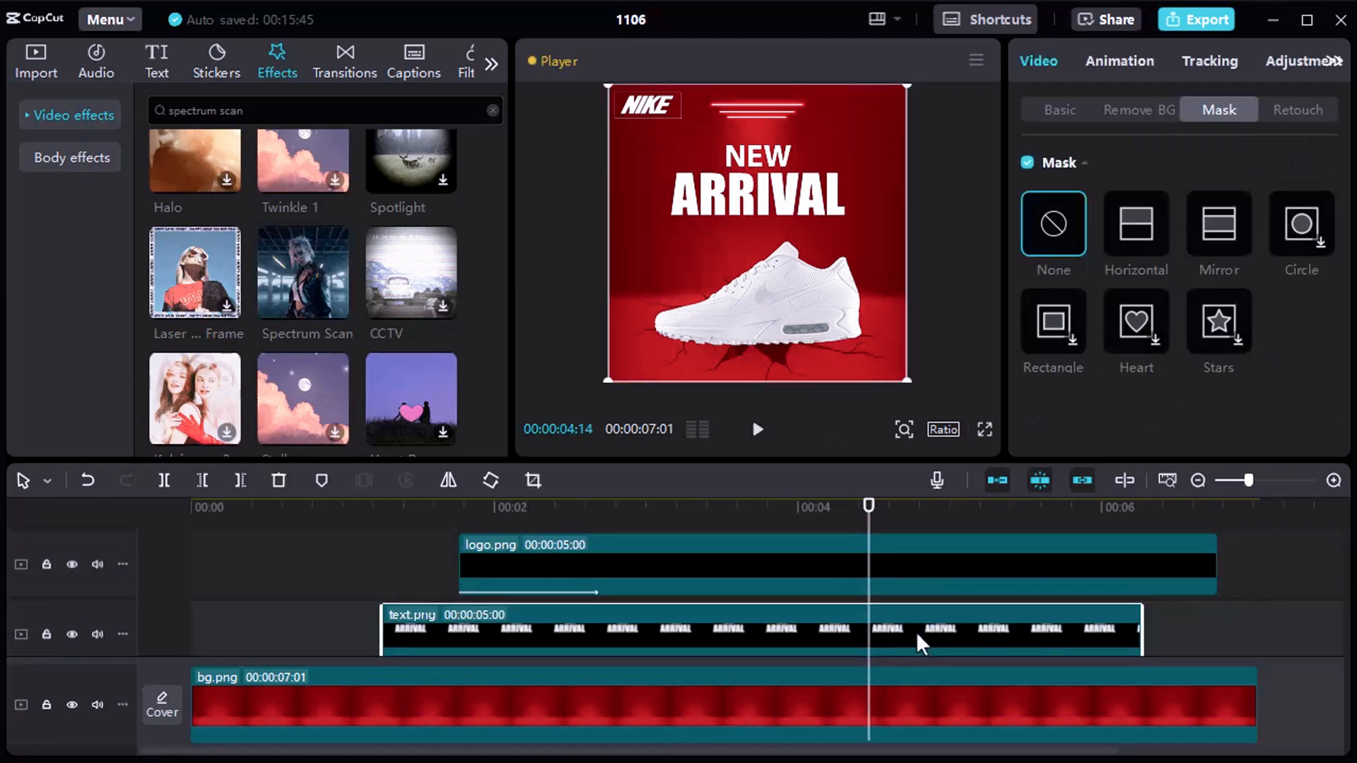
scroll(916, 631, "down", 1)
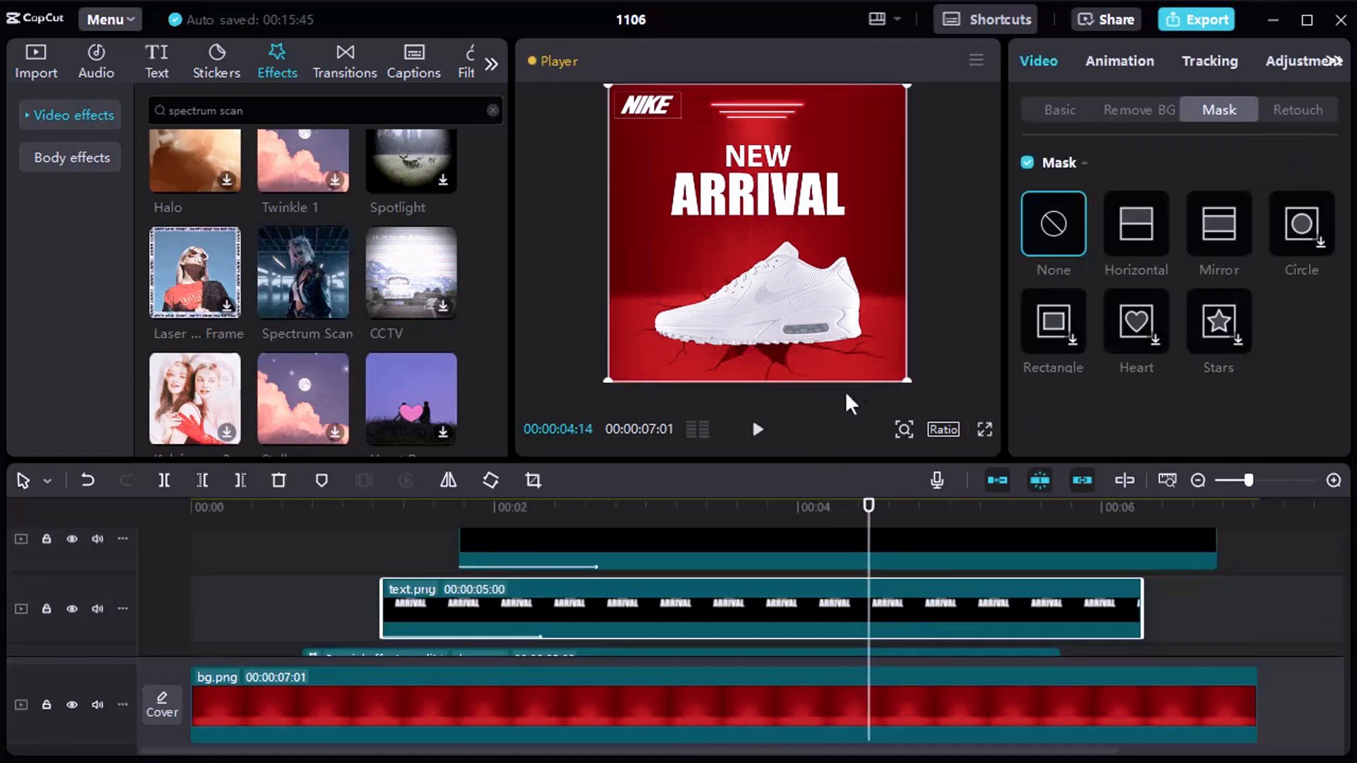
left_click(164, 481)
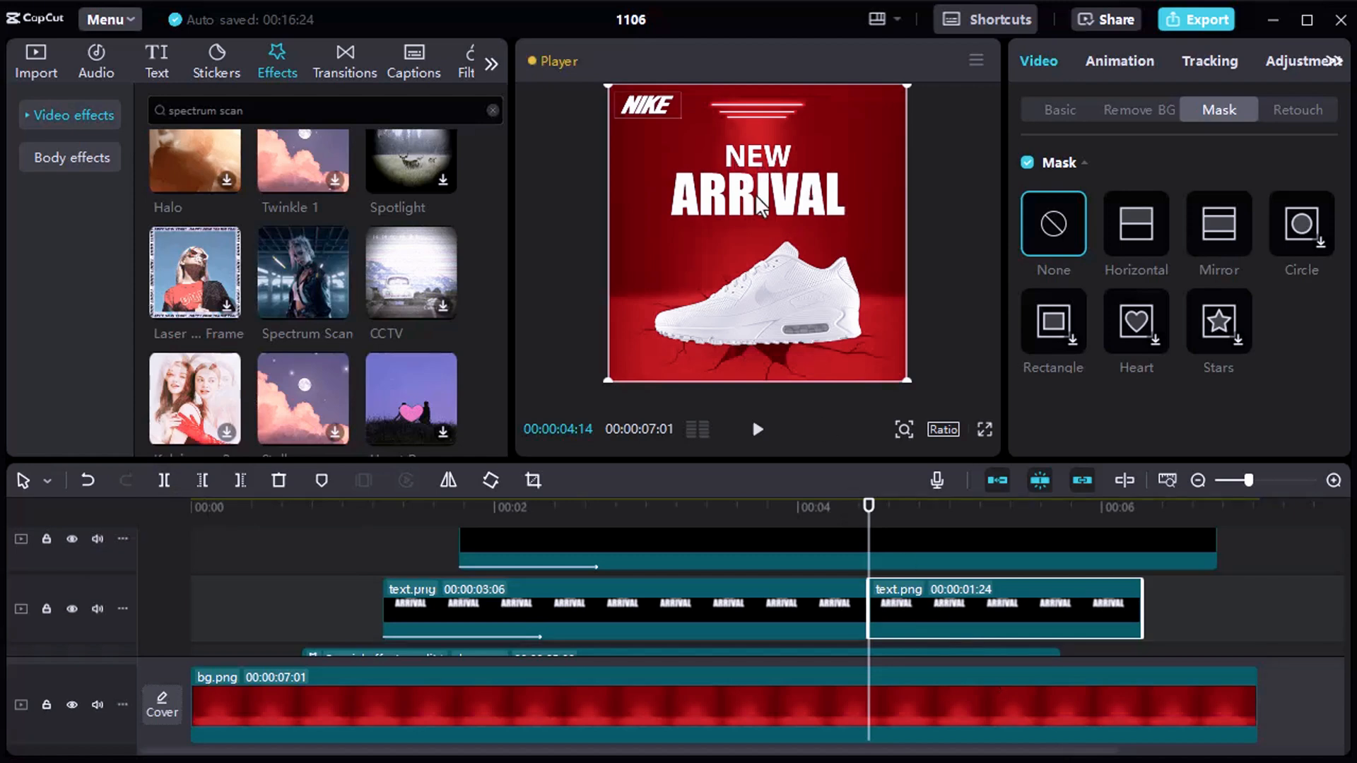
Search the video effects for "flashlight" and apply the Flashlight effect to the second text.png segment.
scroll(316, 283, "up", 6)
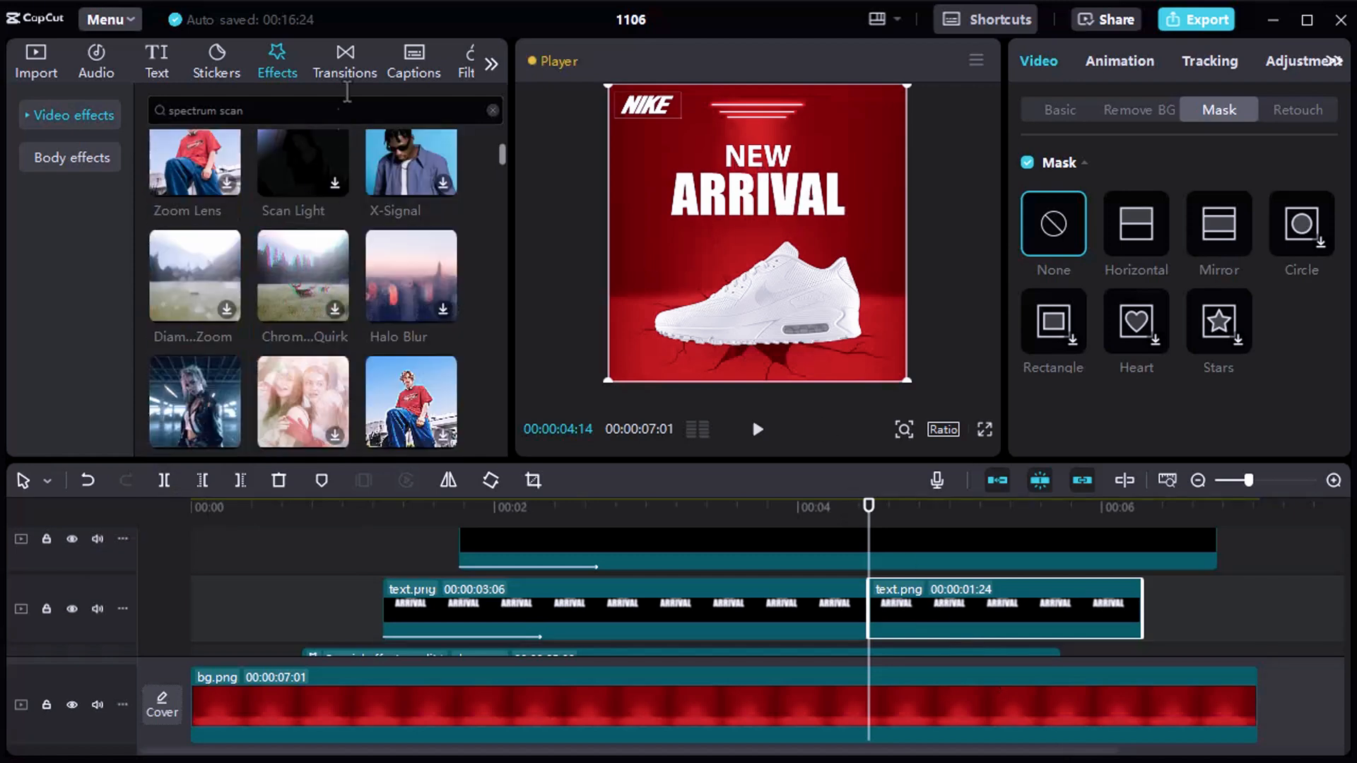
left_click_drag(308, 108, 144, 104)
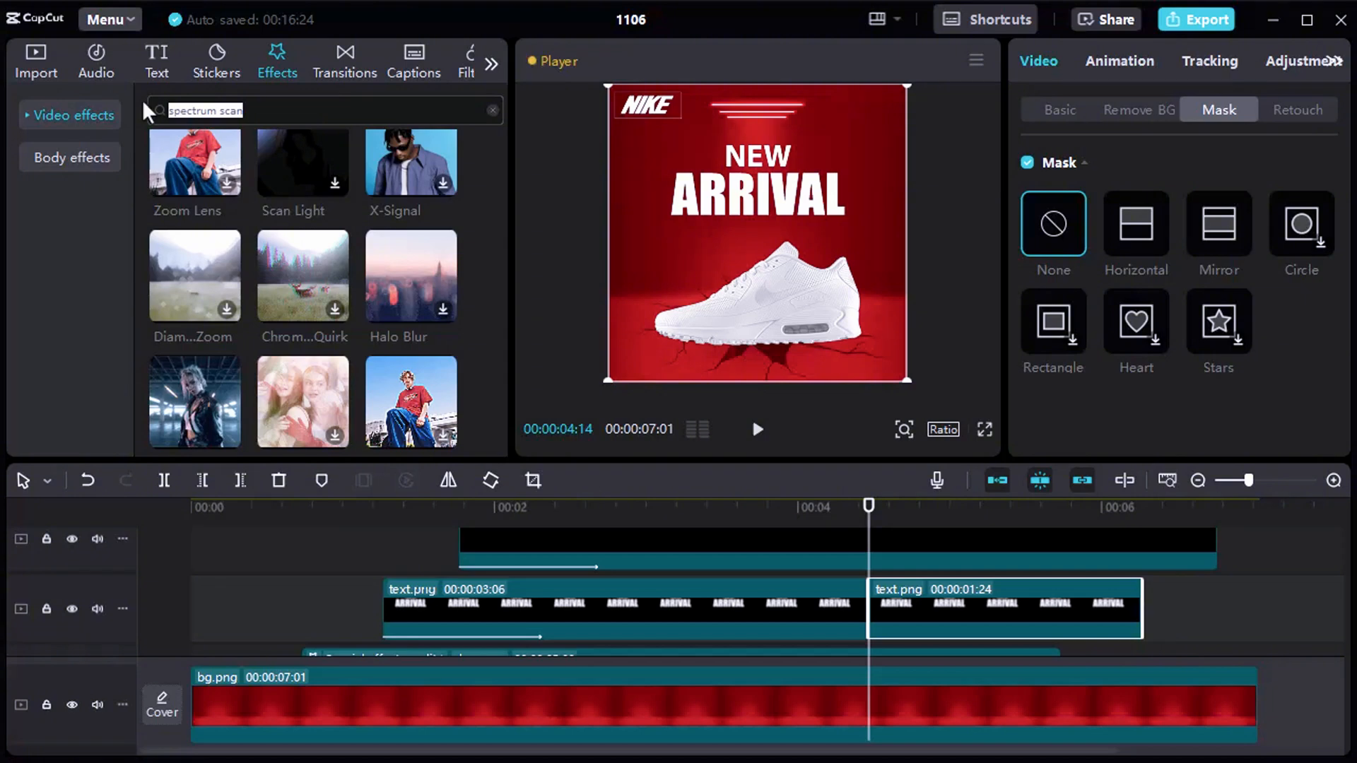
type("flashlight")
key("Return")
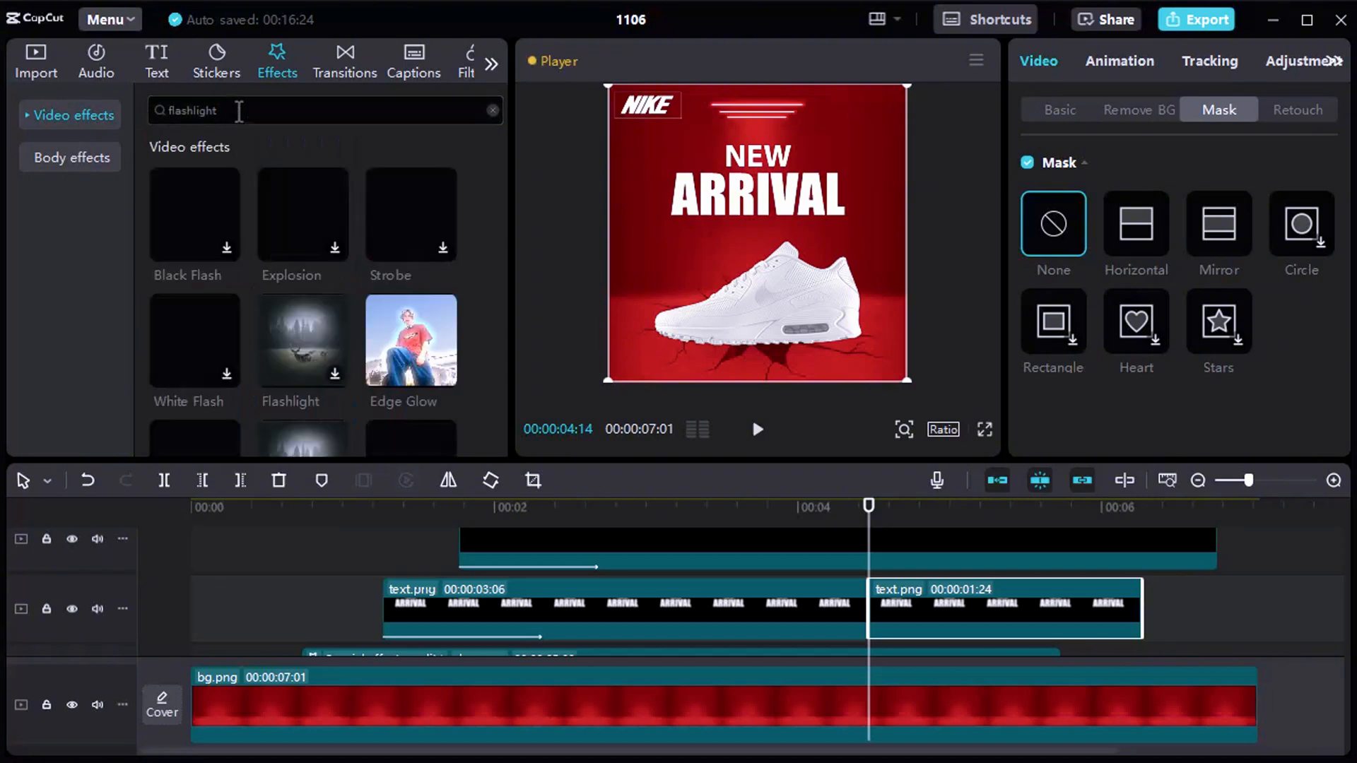
left_click_drag(288, 321, 883, 622)
Preview the Flashlight effect on the second text.png segment, set its speed to 25 and finish editing it.
key("space")
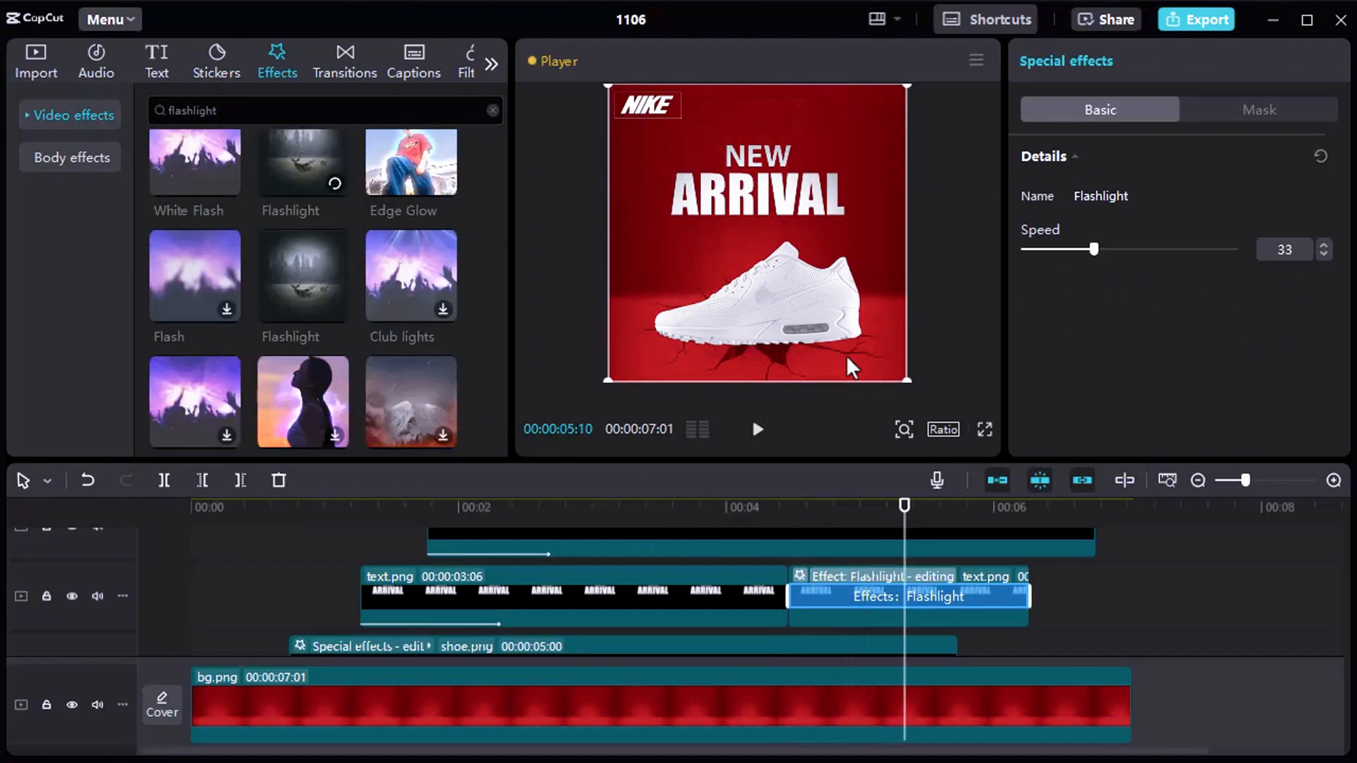
left_click_drag(821, 509, 789, 512)
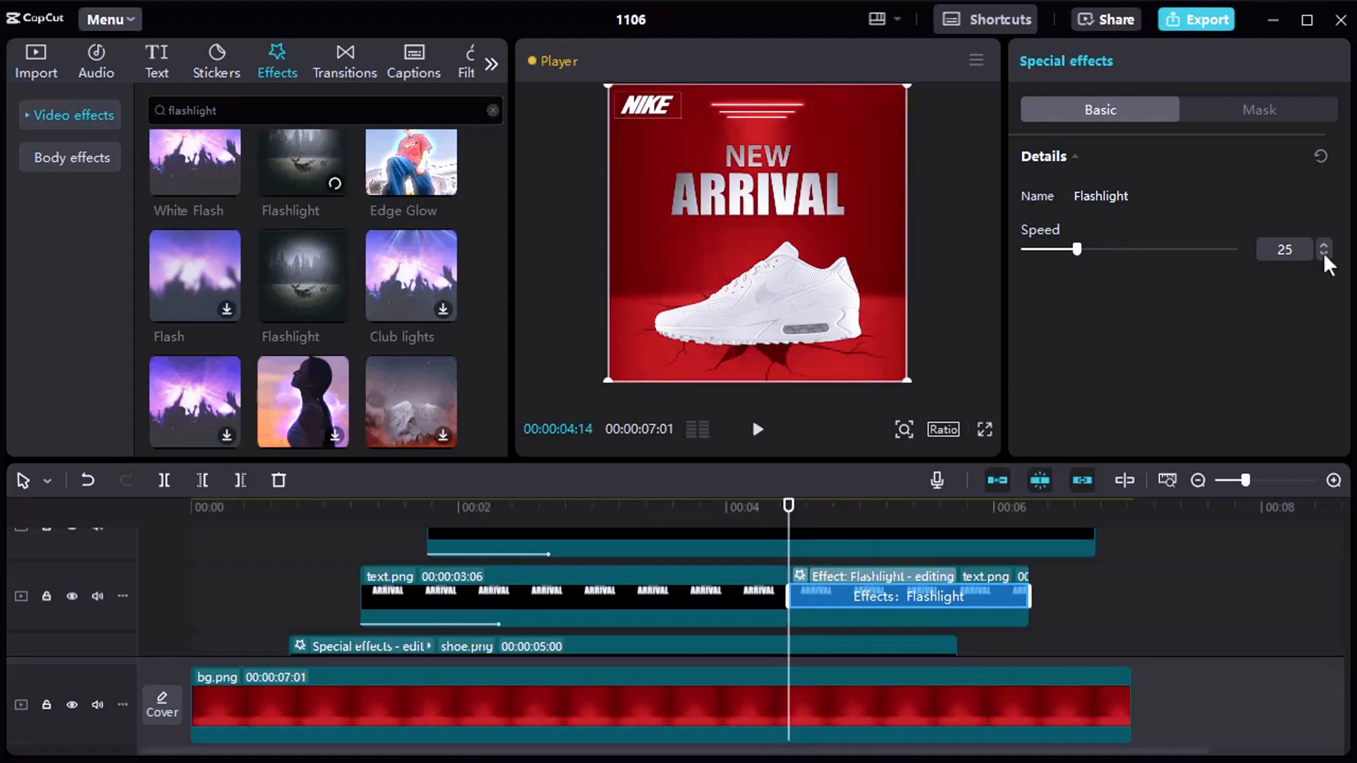
left_click(369, 536)
key("space")
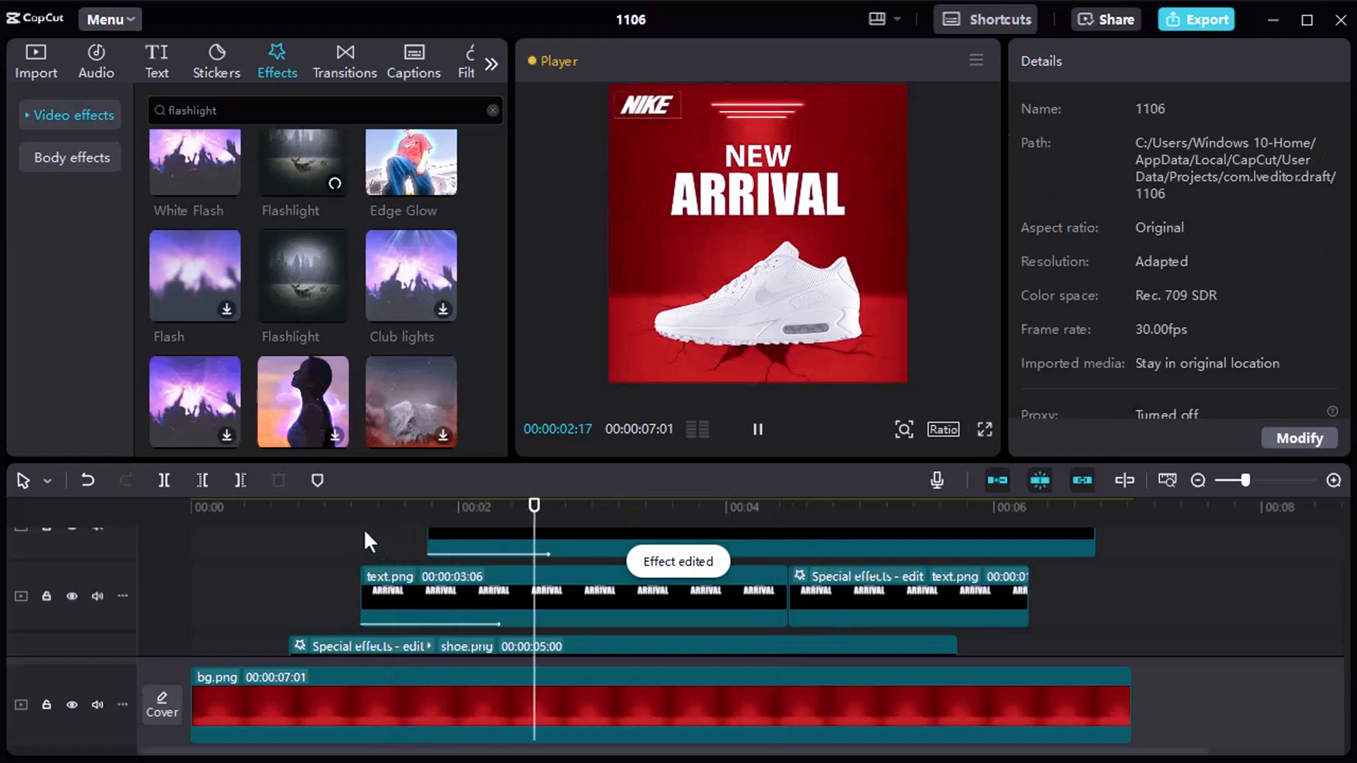
key("space")
left_click_drag(896, 509, 358, 476)
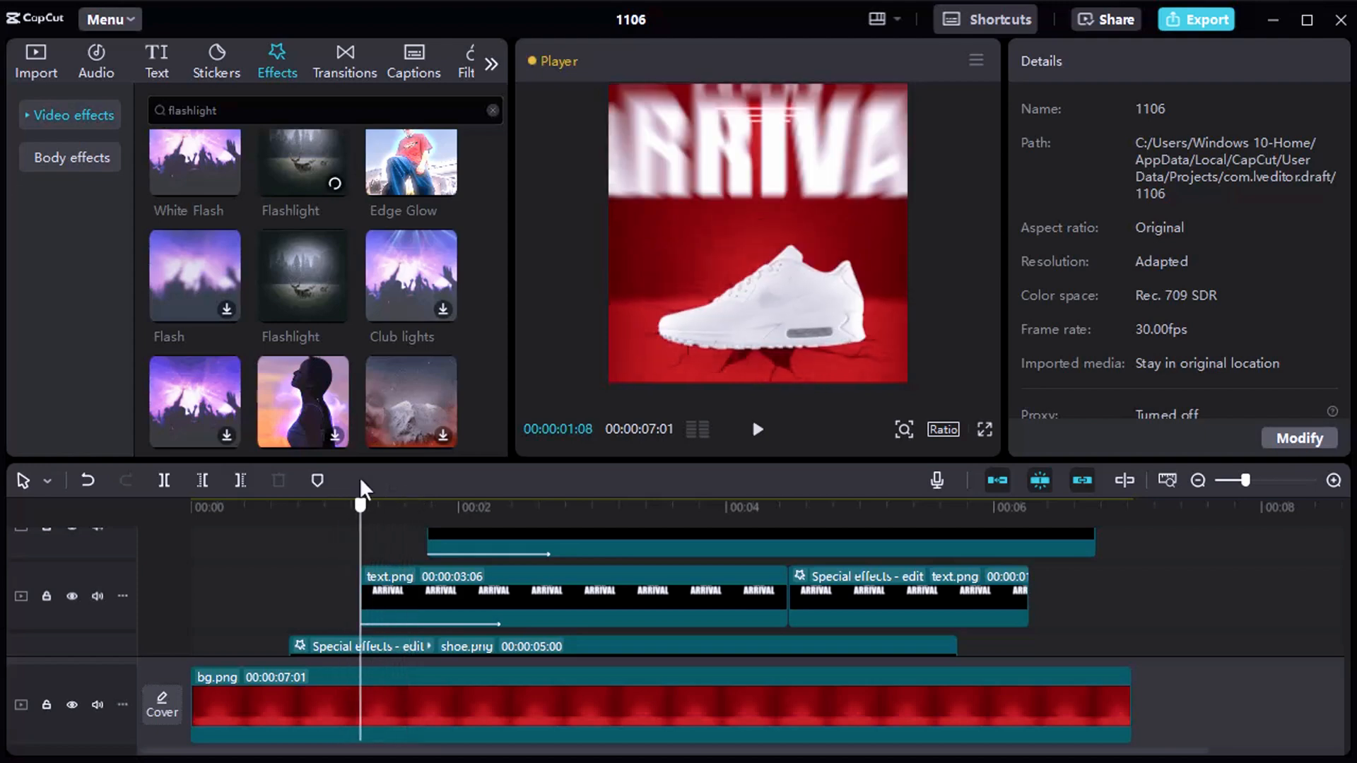
left_click(39, 69)
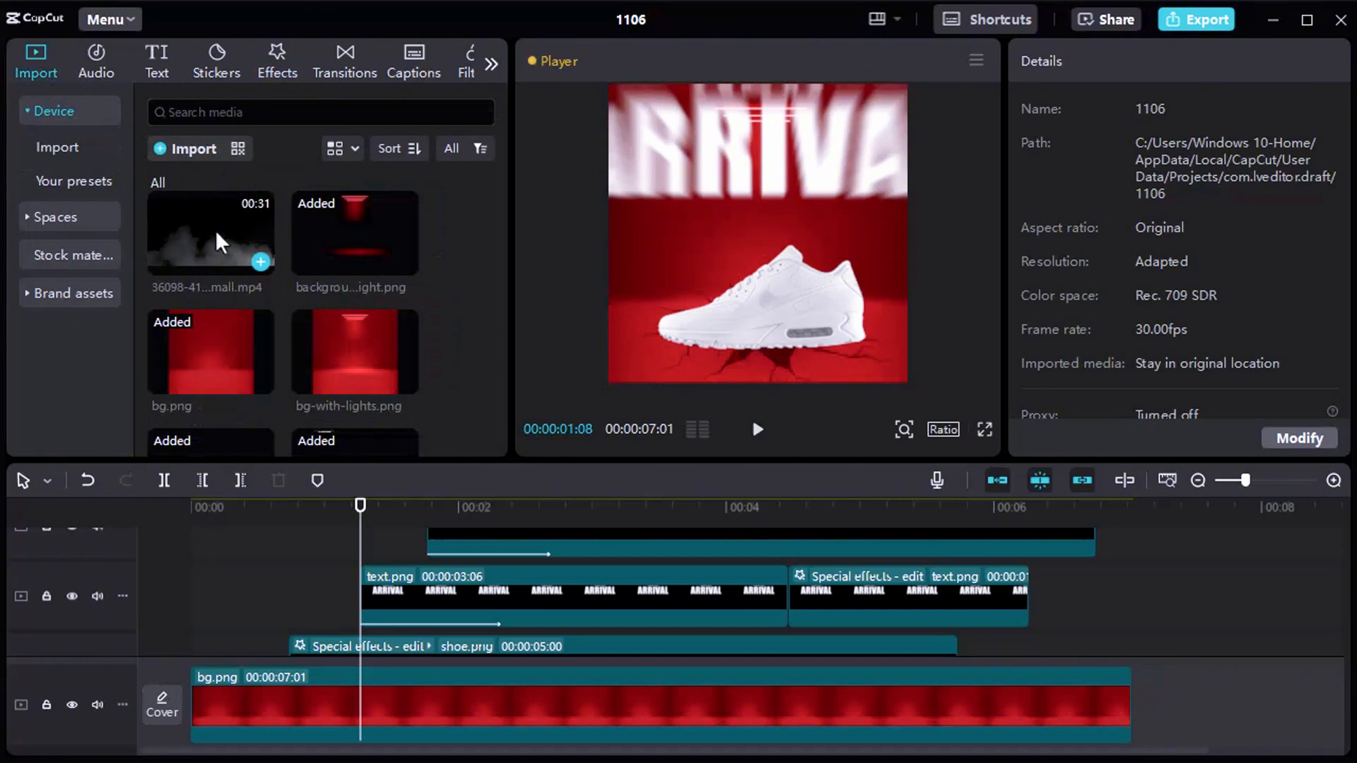
left_click_drag(212, 232, 422, 580)
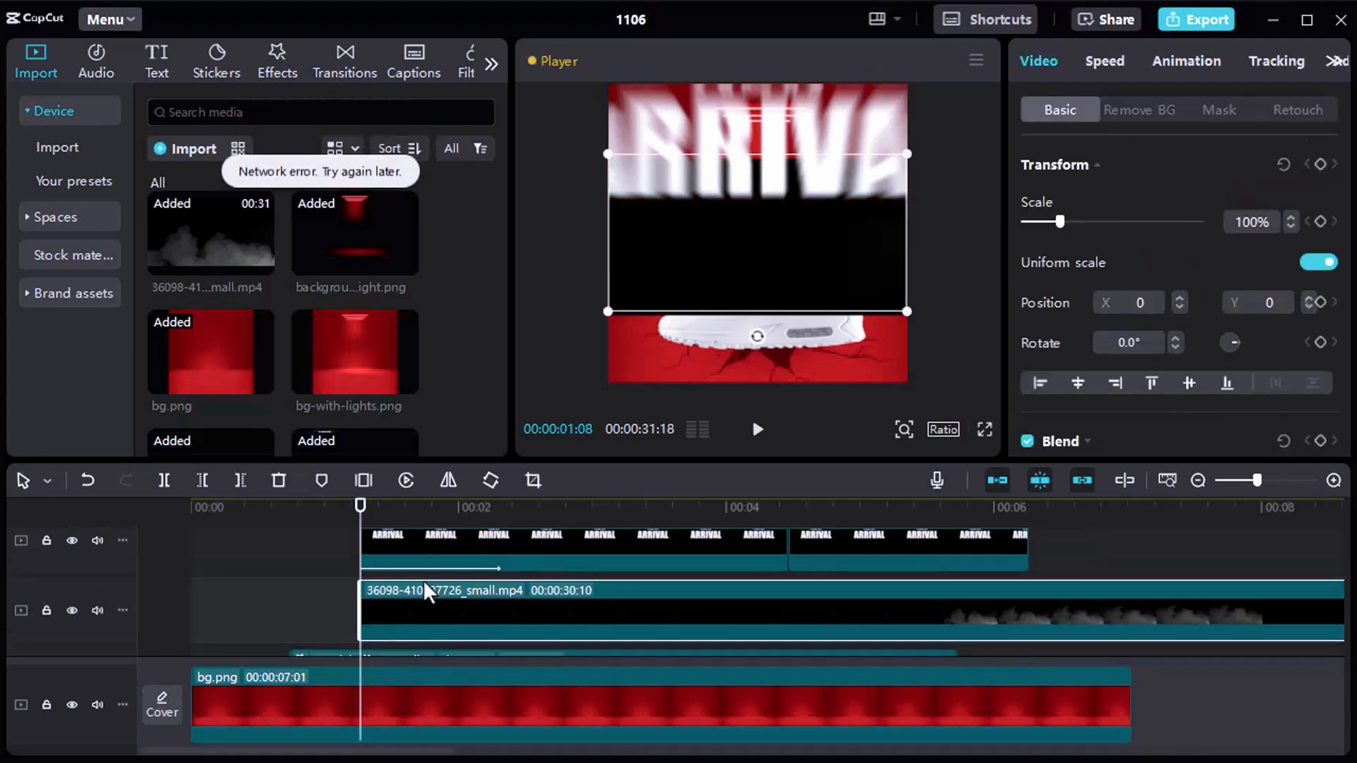
Move the smoke clip to the layer between shoe.png and break.png, and lower it in the frame to Y -446.
scroll(421, 576, "down", 2)
scroll(417, 563, "down", 1)
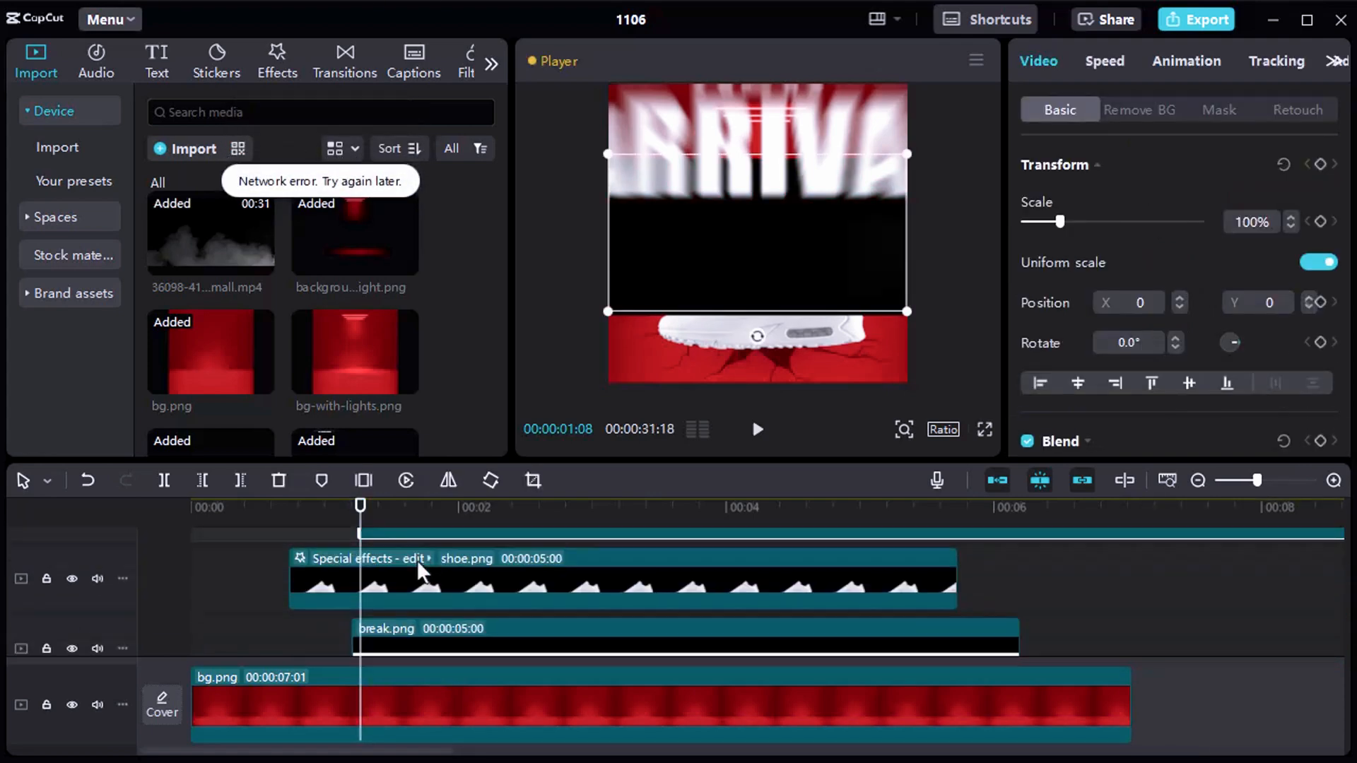
left_click_drag(634, 460, 636, 403)
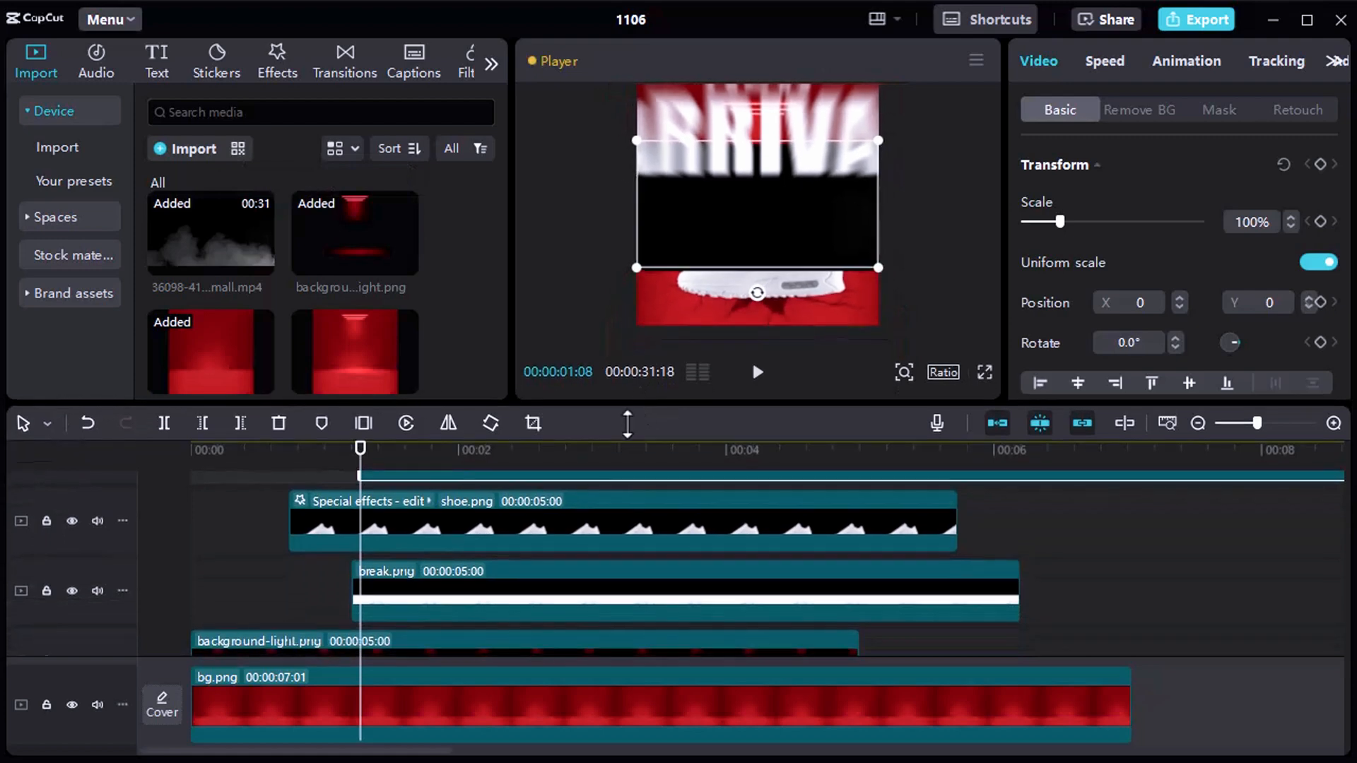
left_click_drag(570, 480, 574, 610)
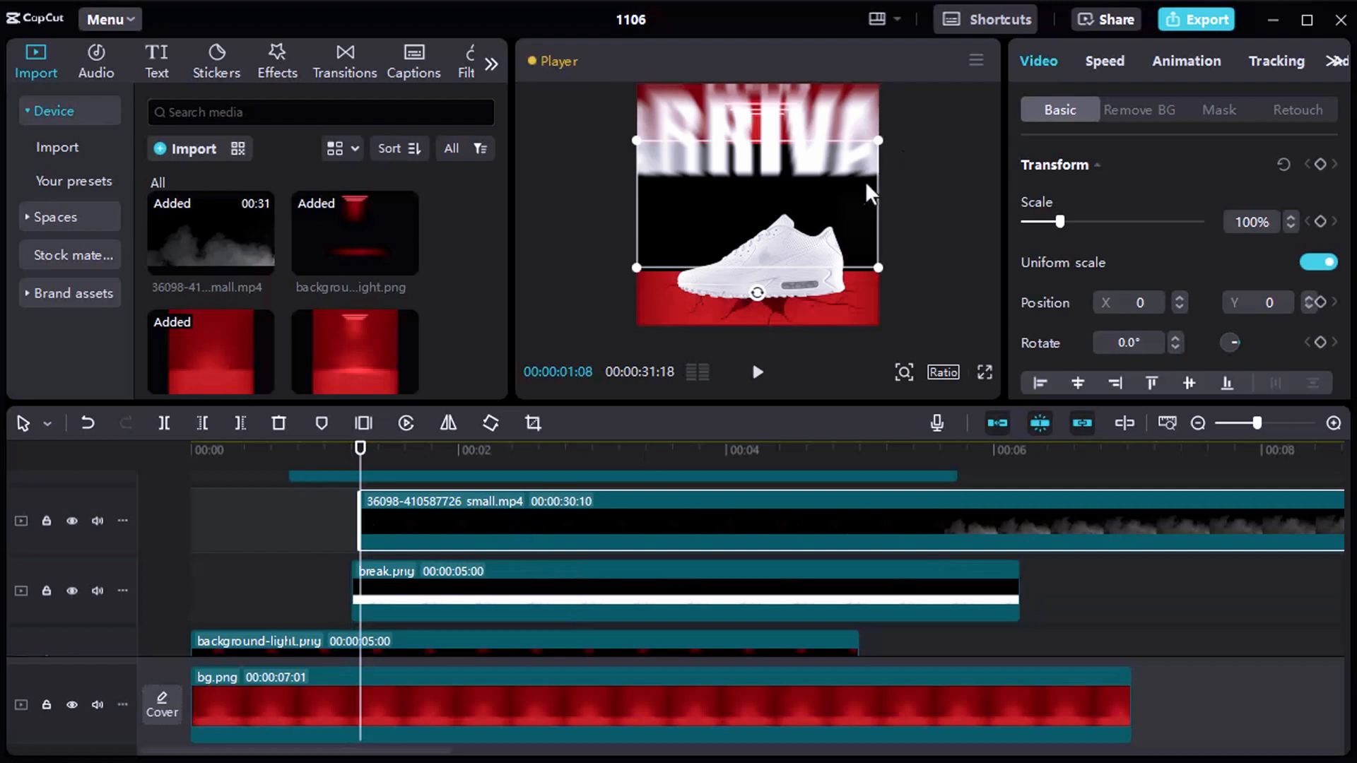
left_click_drag(868, 211, 864, 232)
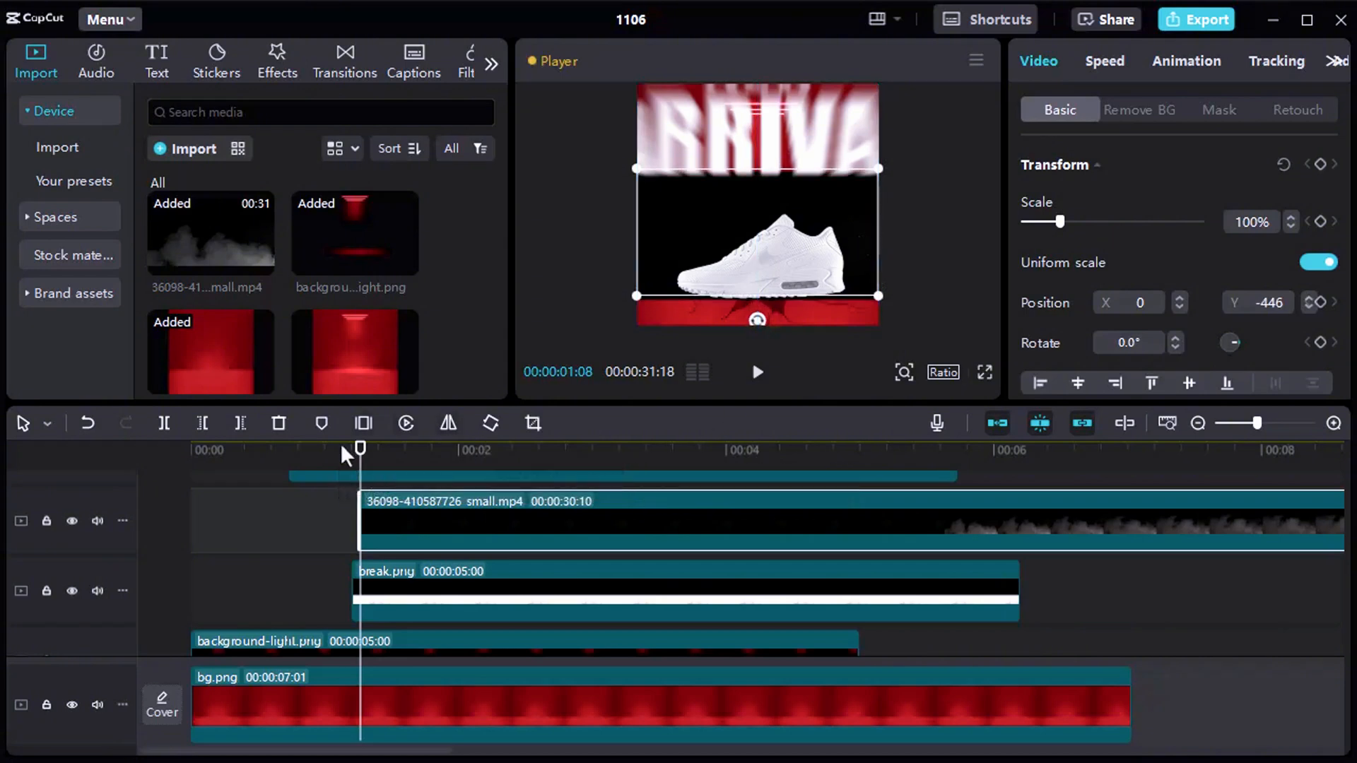
Trim the smoke clip's start up to 00:00:03:06 and shift the trimmed clip to begin at 00:00:01:06.
left_click_drag(361, 452, 618, 463)
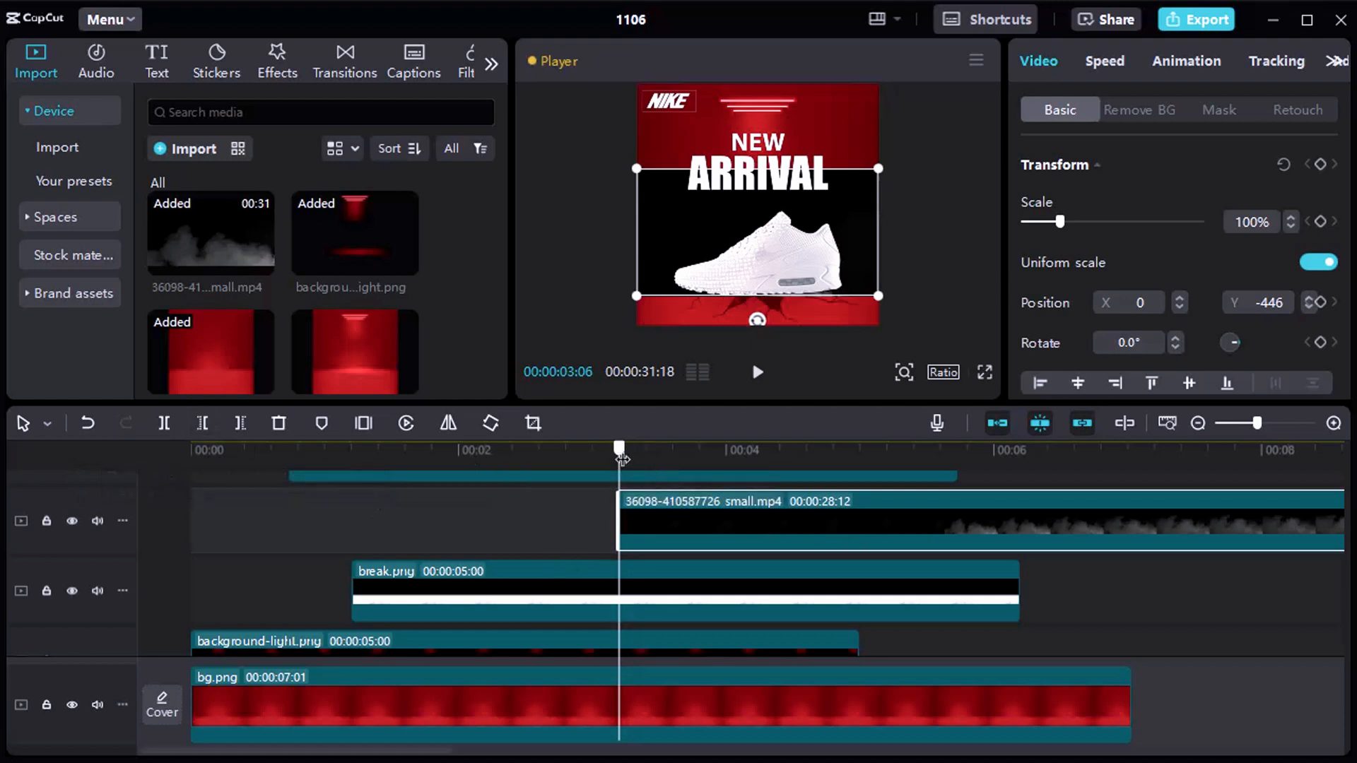
left_click_drag(619, 449, 354, 436)
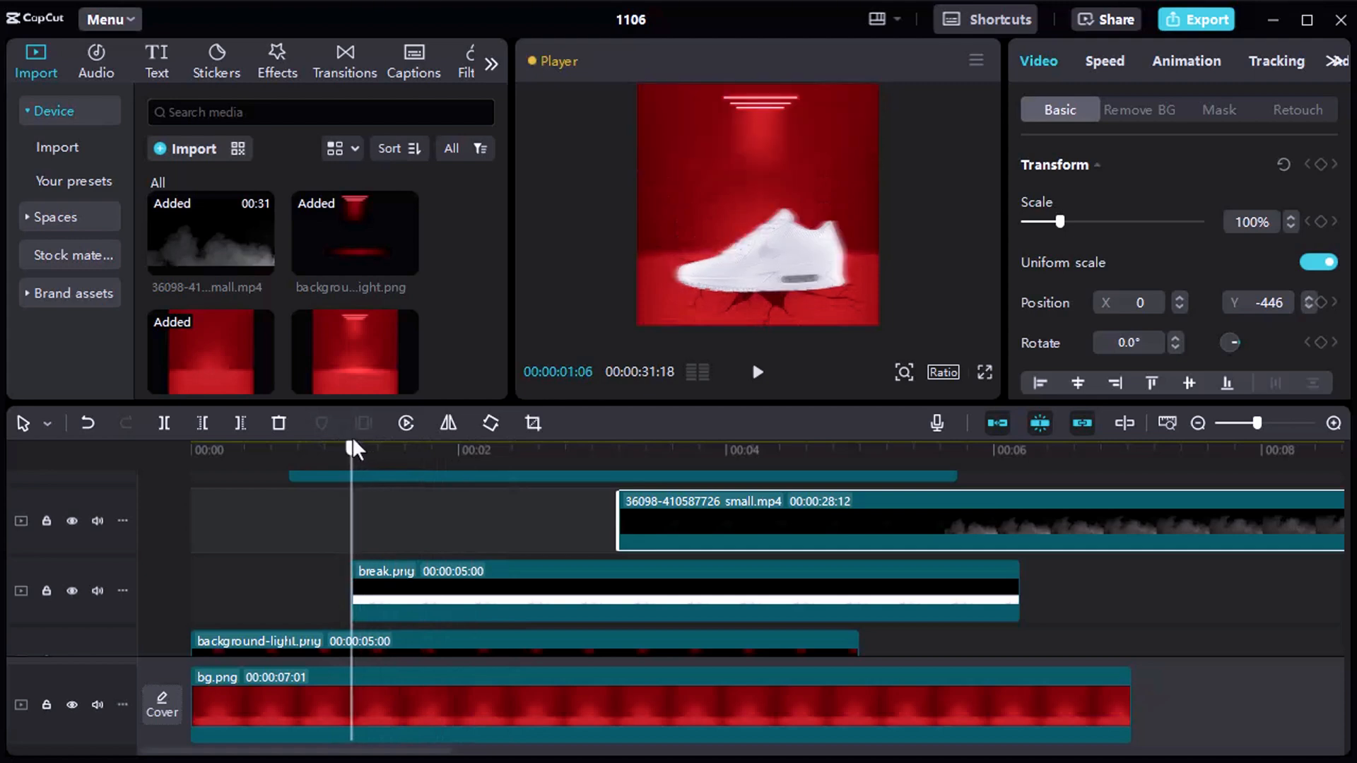
left_click_drag(831, 527, 562, 527)
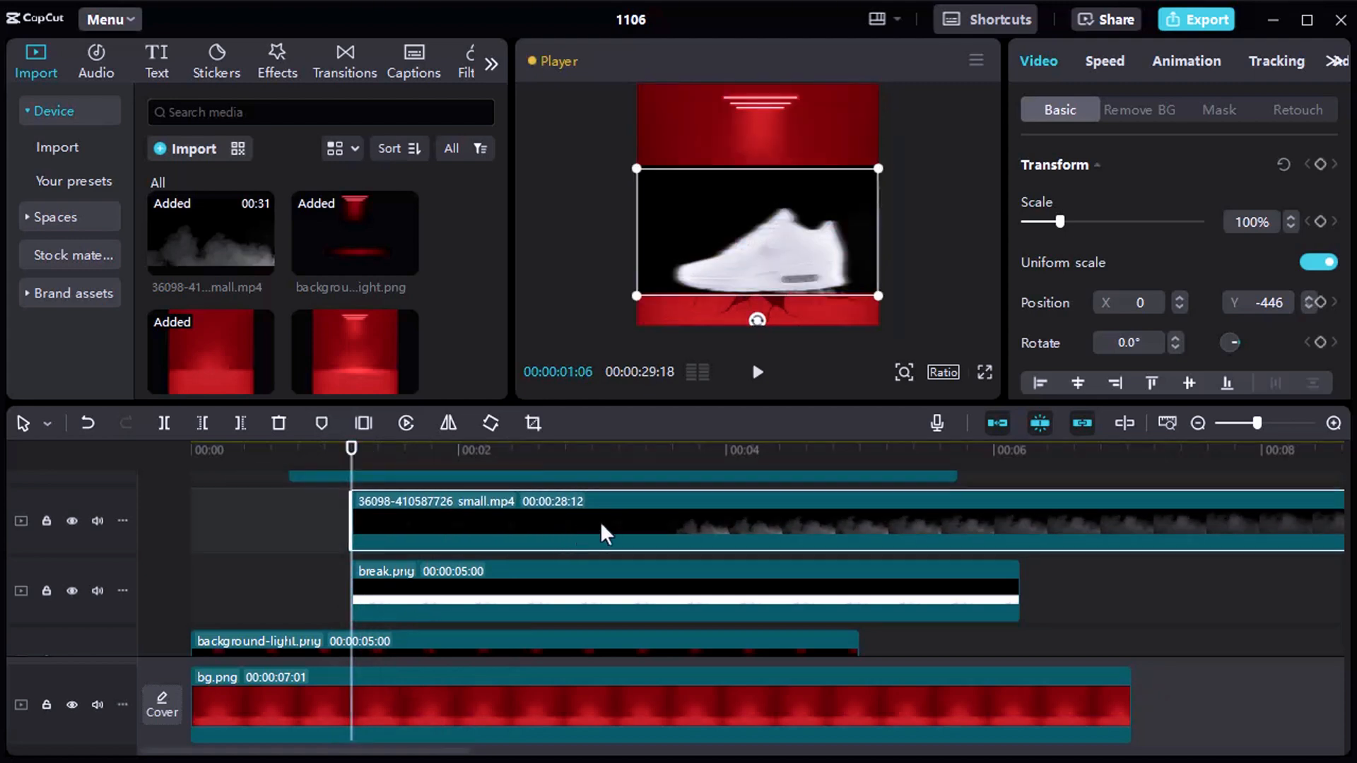
Speed the smoke clip up to 10.0x and set its blend mode to Screen.
left_click(1112, 59)
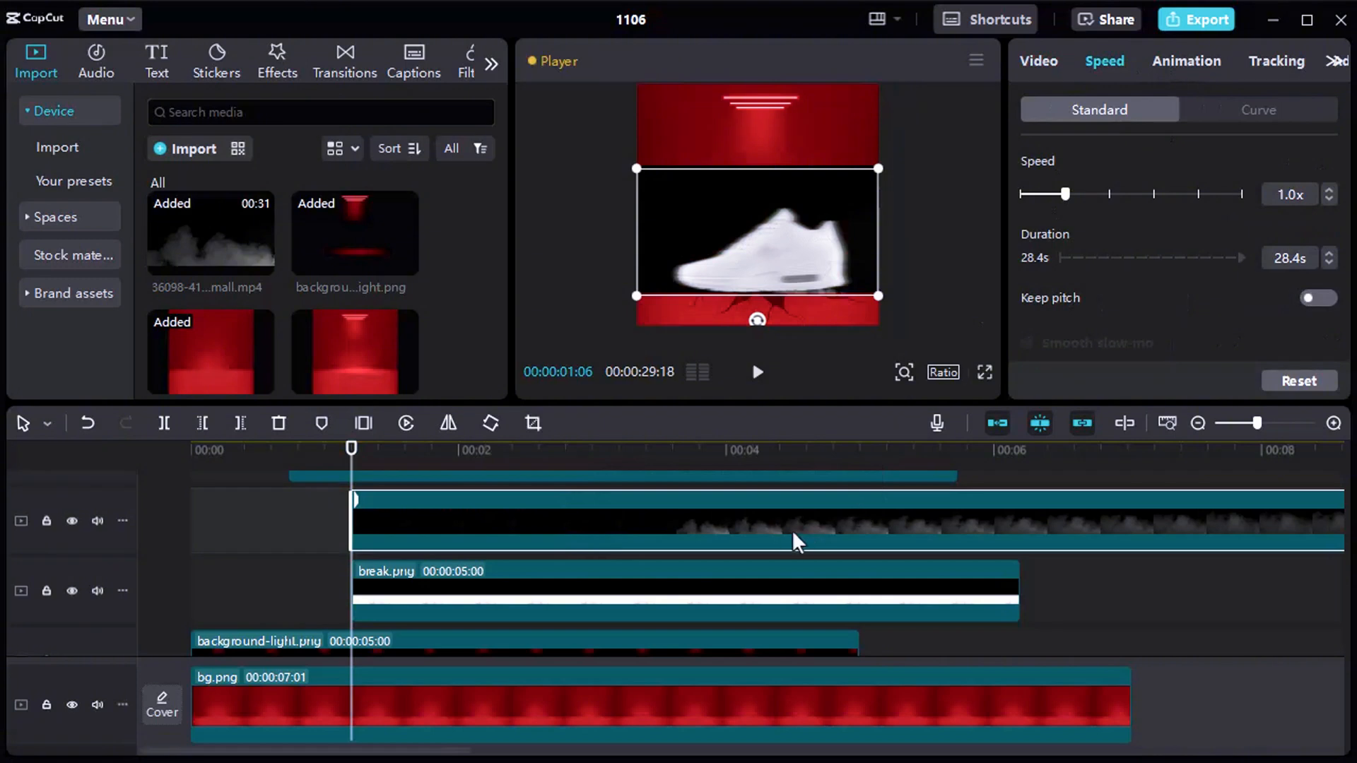
left_click_drag(1059, 190, 1197, 198)
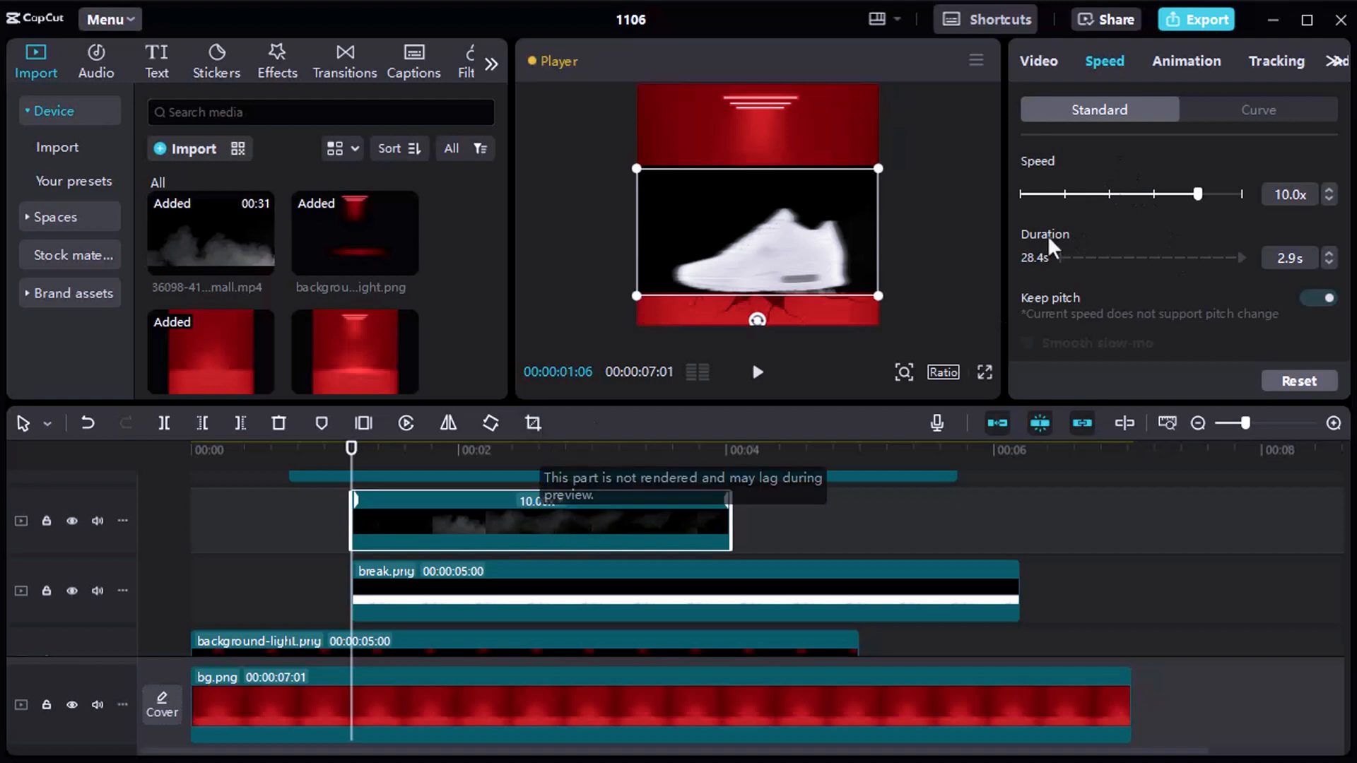
left_click(1040, 60)
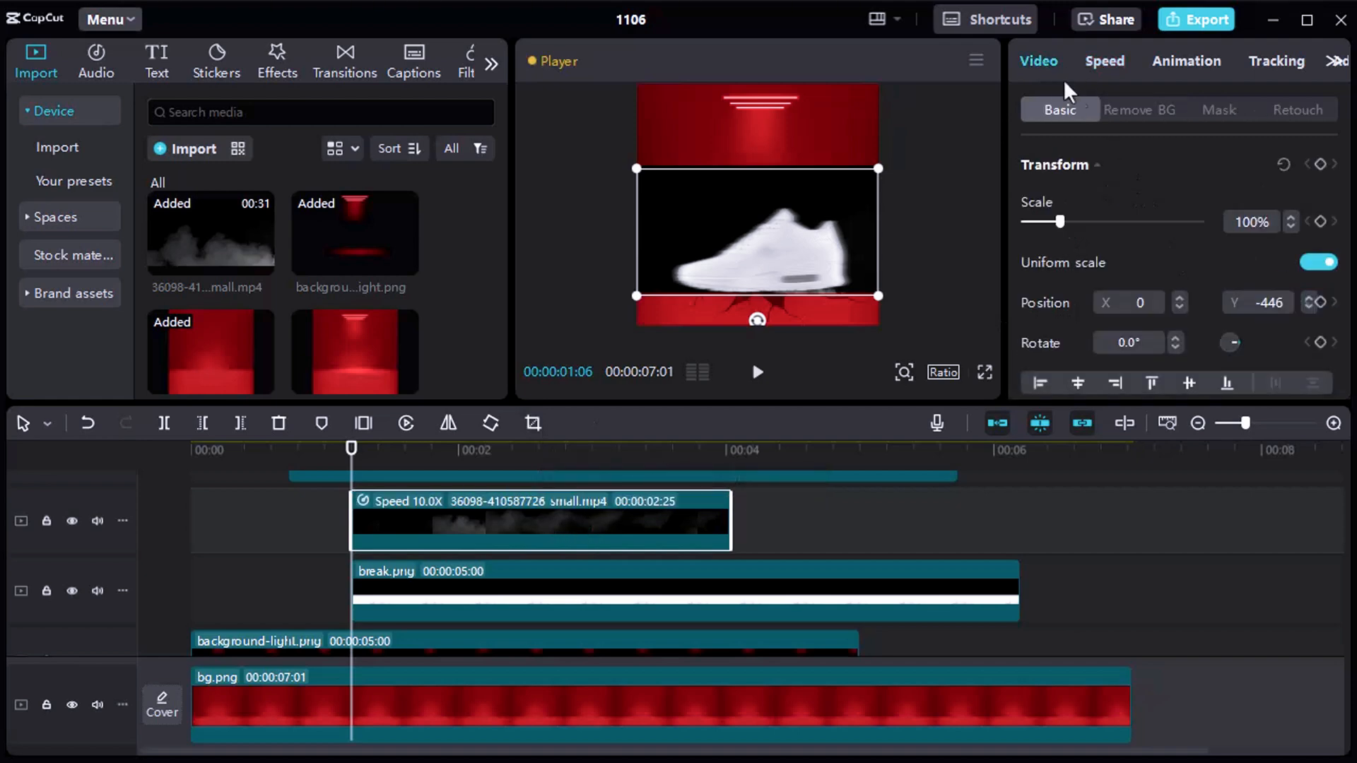
scroll(1151, 184, "down", 4)
left_click(1075, 300)
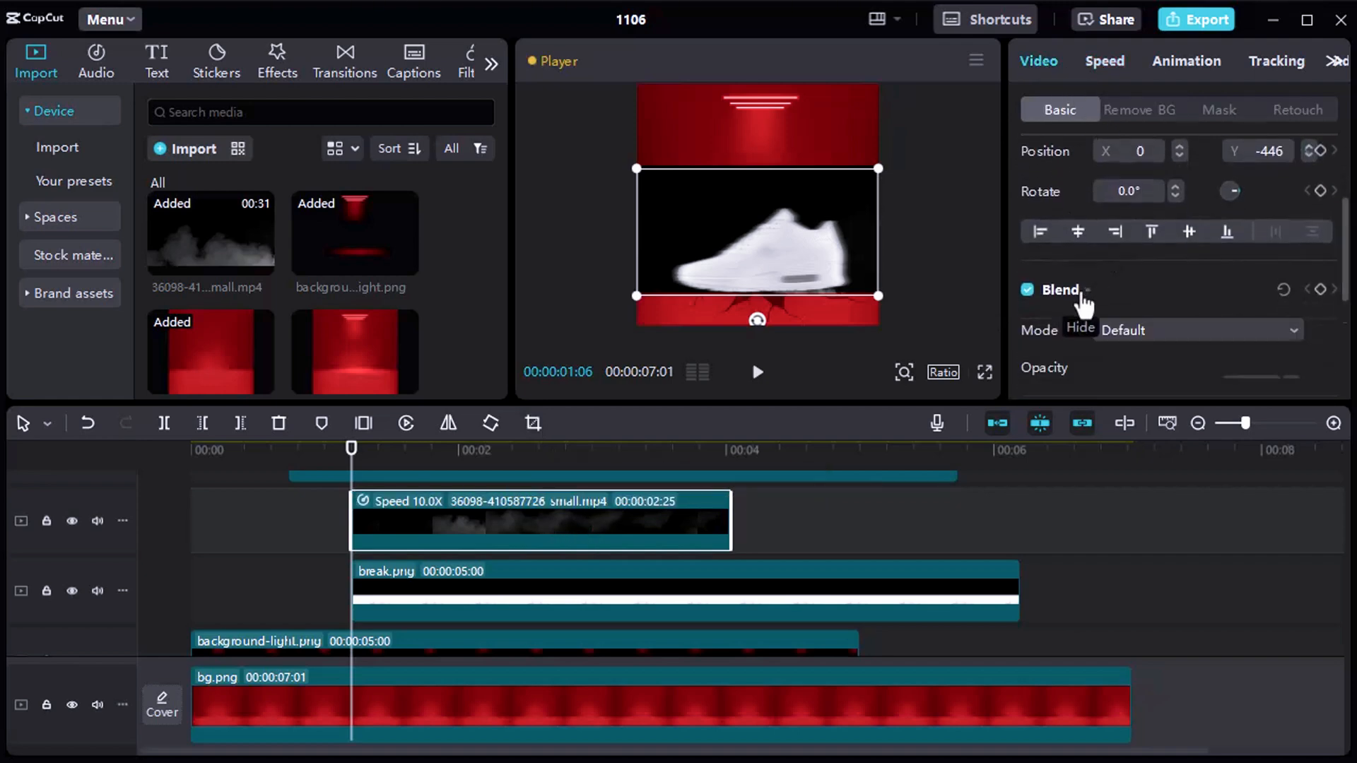
scroll(1161, 269, "down", 3)
scroll(1159, 265, "up", 2)
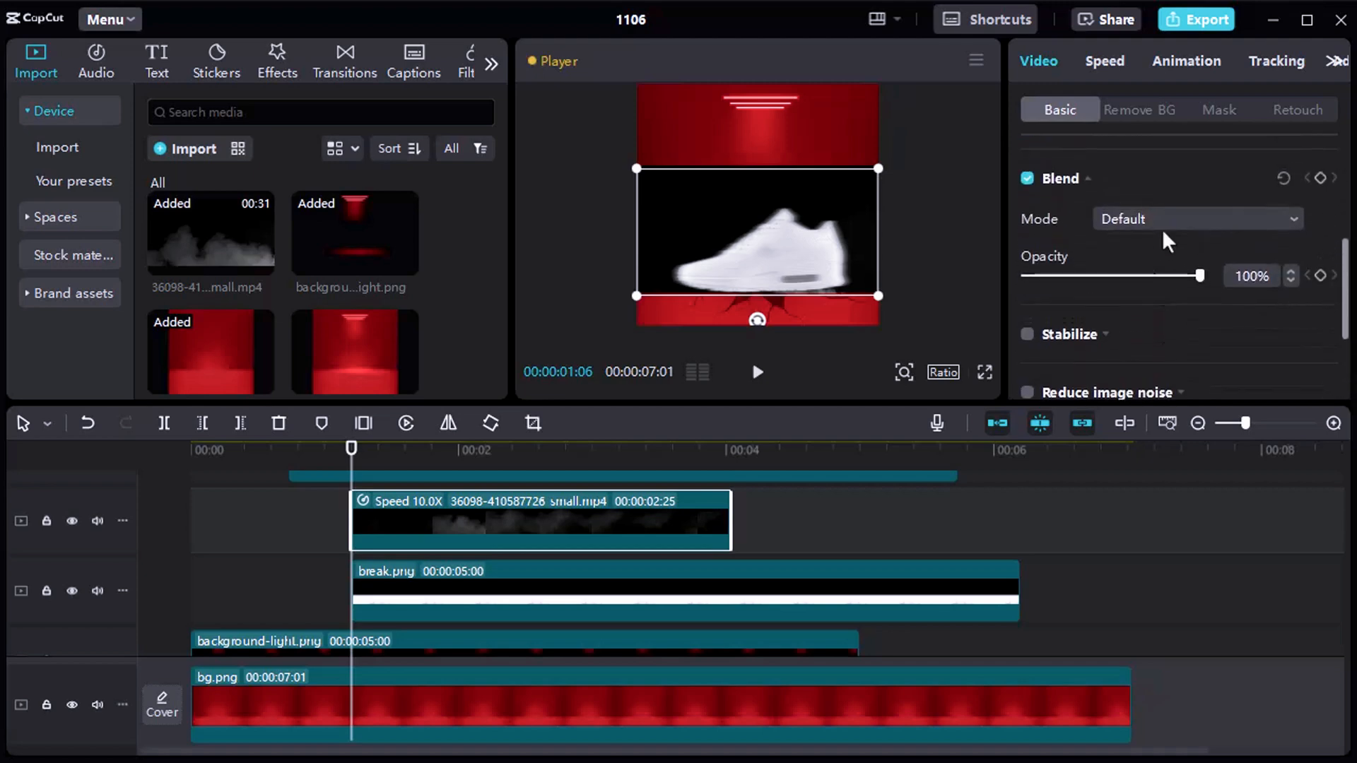
left_click(1144, 219)
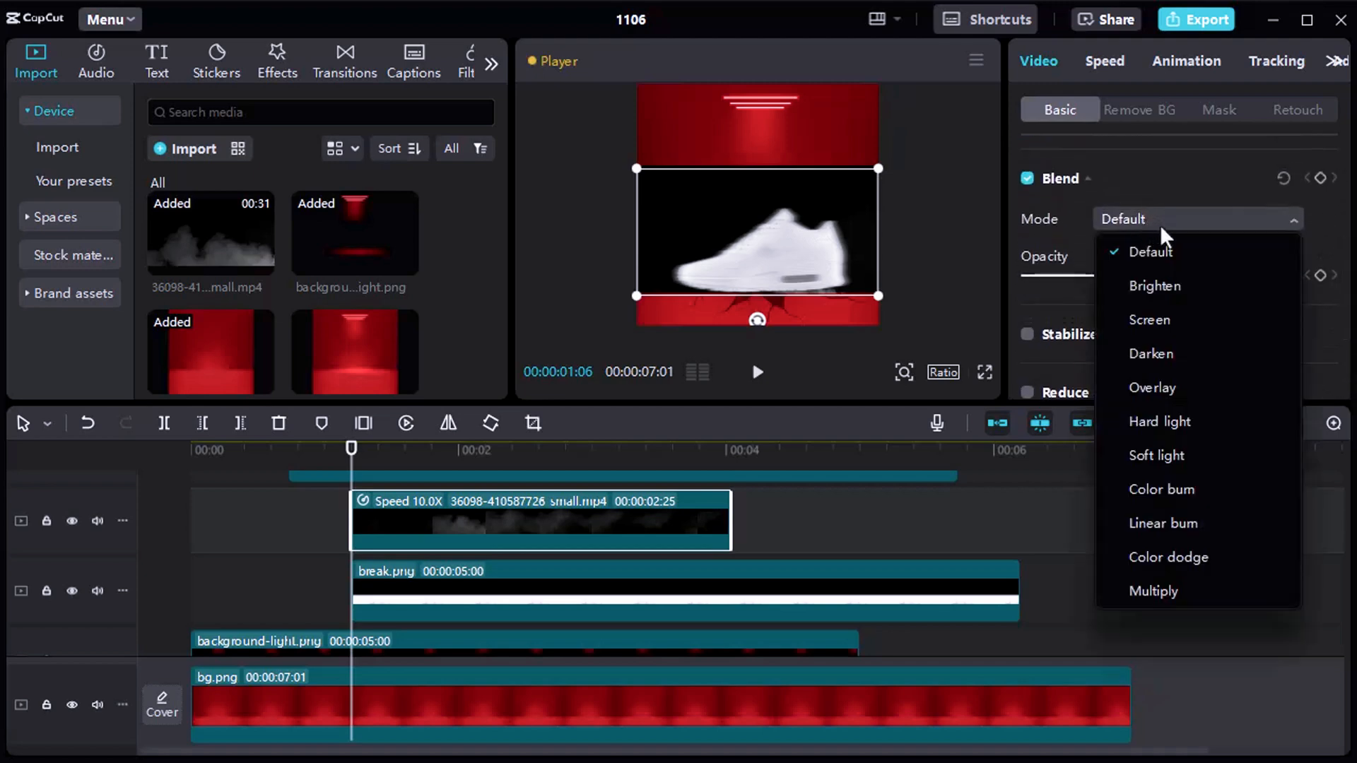
left_click(1159, 320)
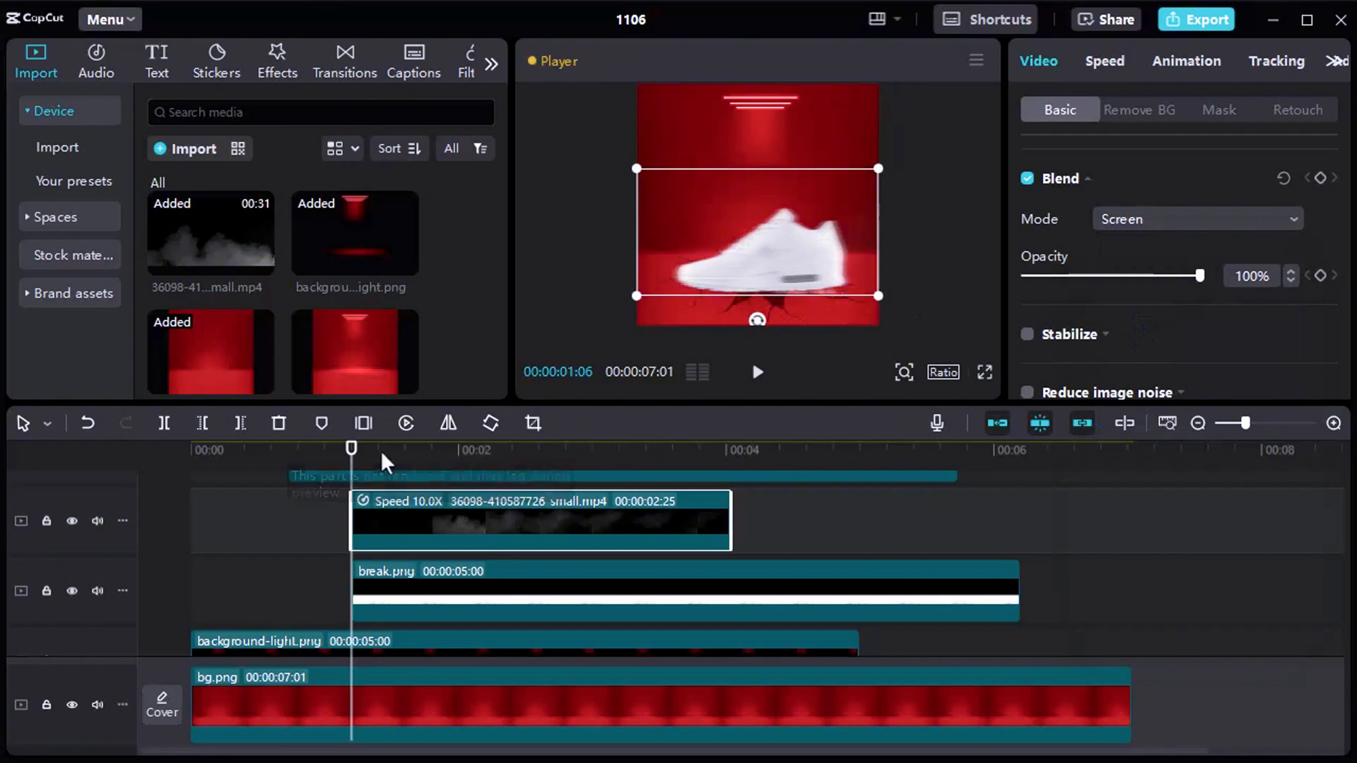
Play the section around the shoe's landing to check the smoke, and stop at 00:00:01:12.
left_click(294, 503)
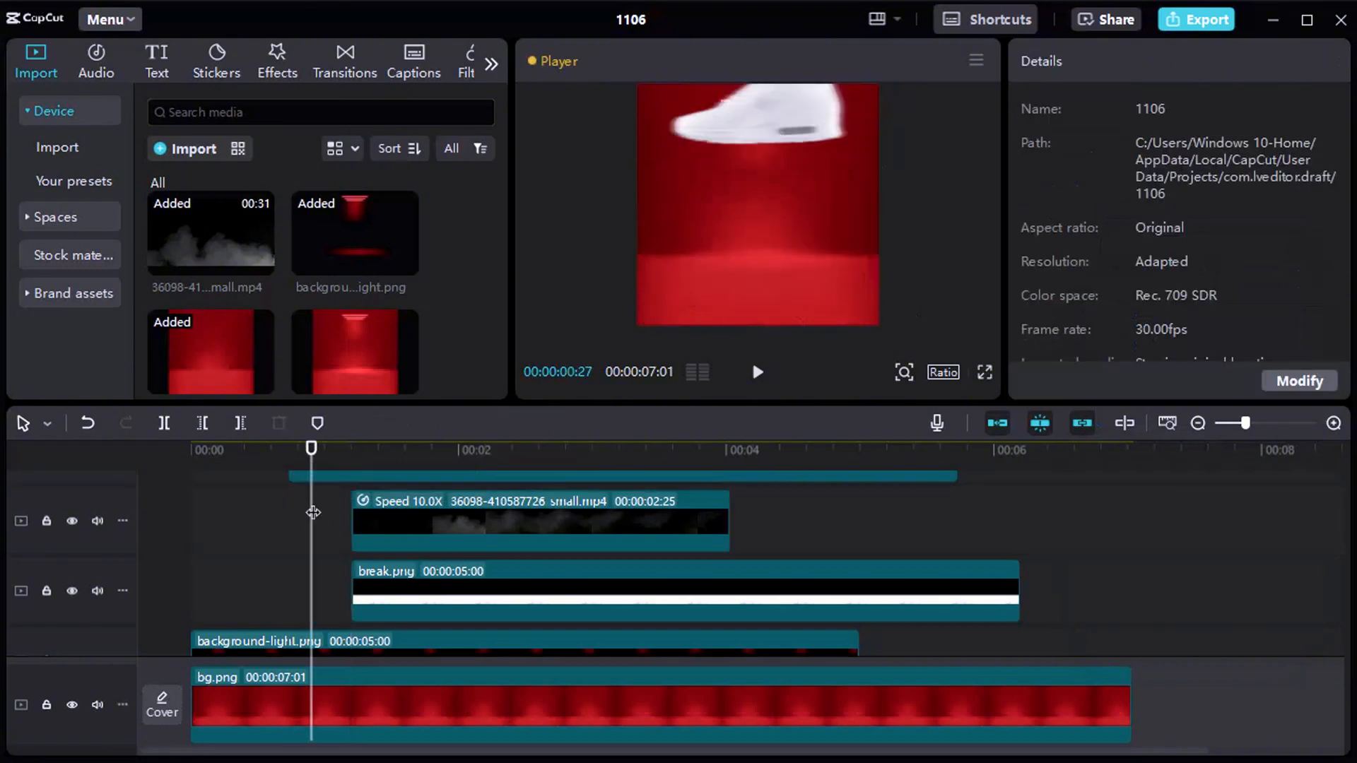
key("space")
key("space")
left_click_drag(432, 450, 378, 451)
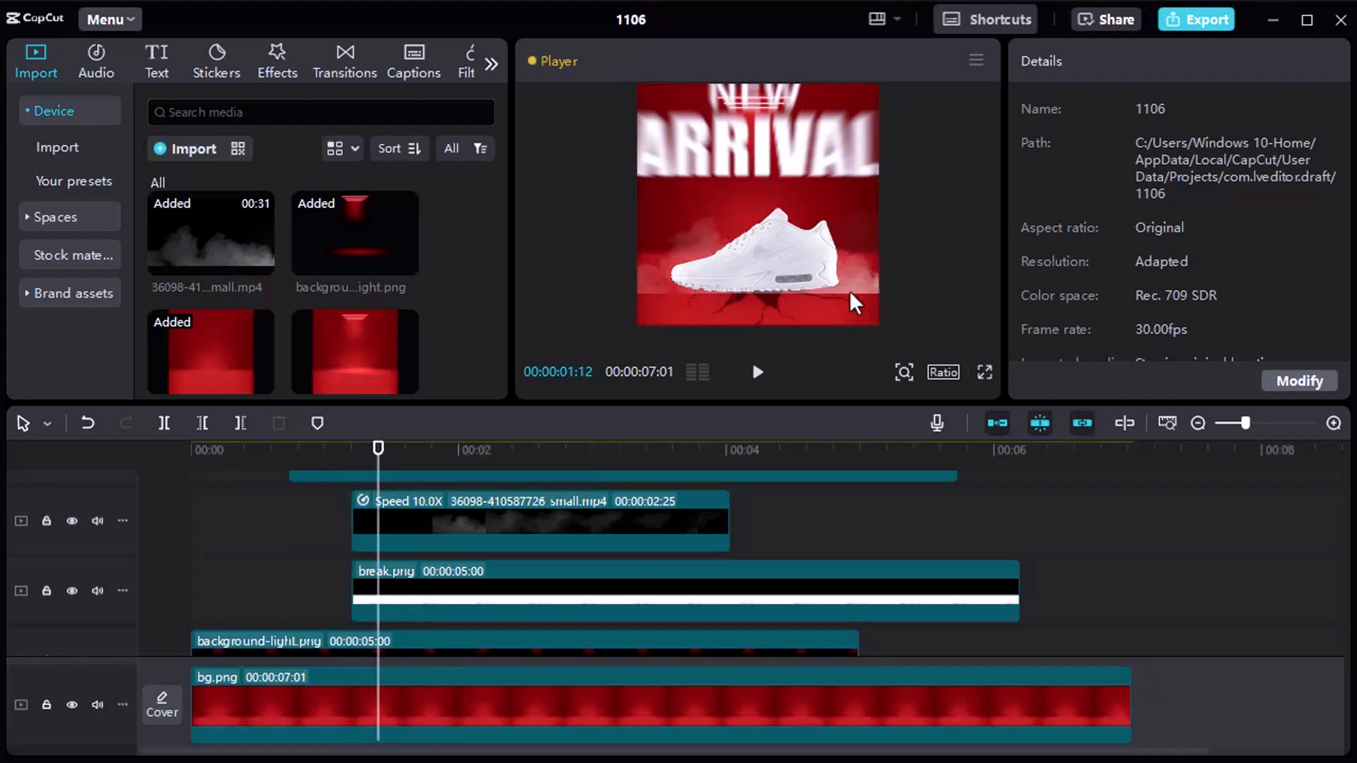
Enlarge the smoke clip to 114% and raise it in the frame to Y -219.
left_click(583, 523)
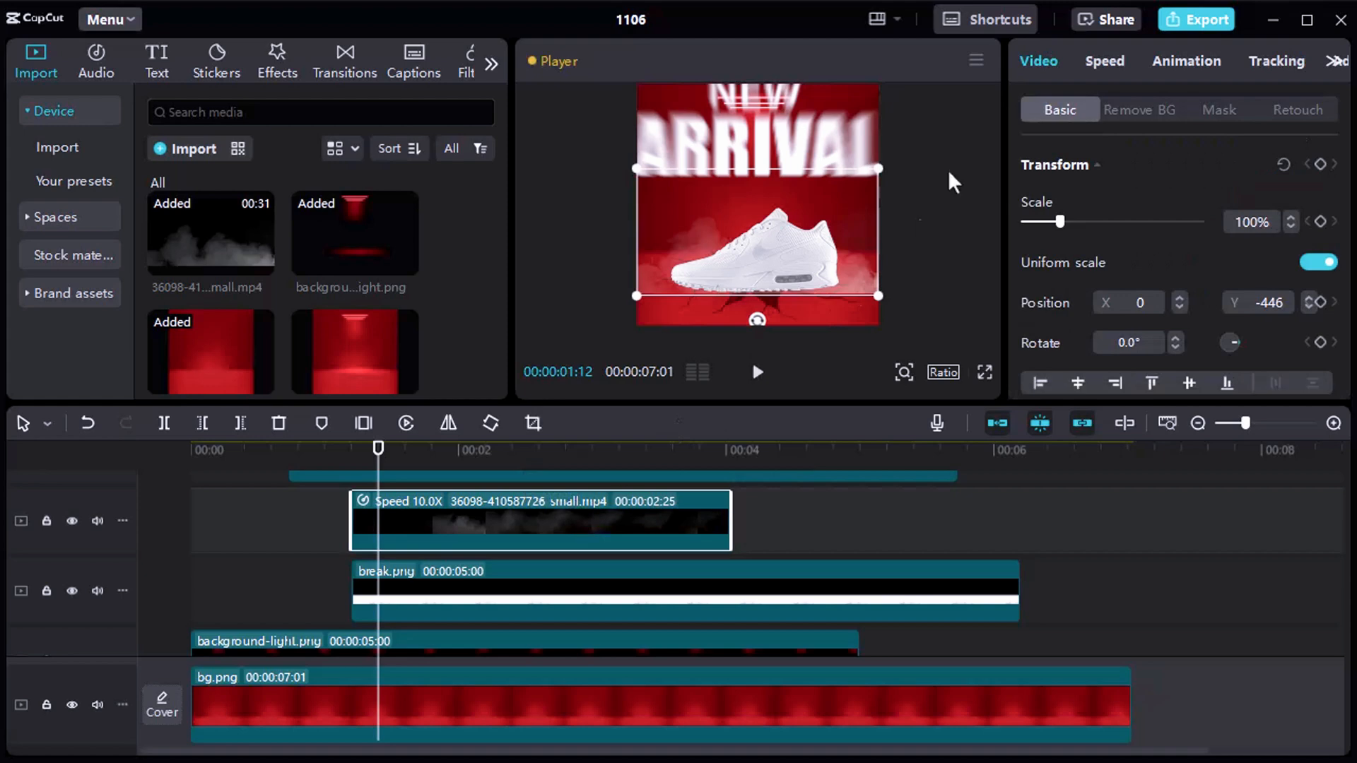
left_click_drag(878, 168, 895, 146)
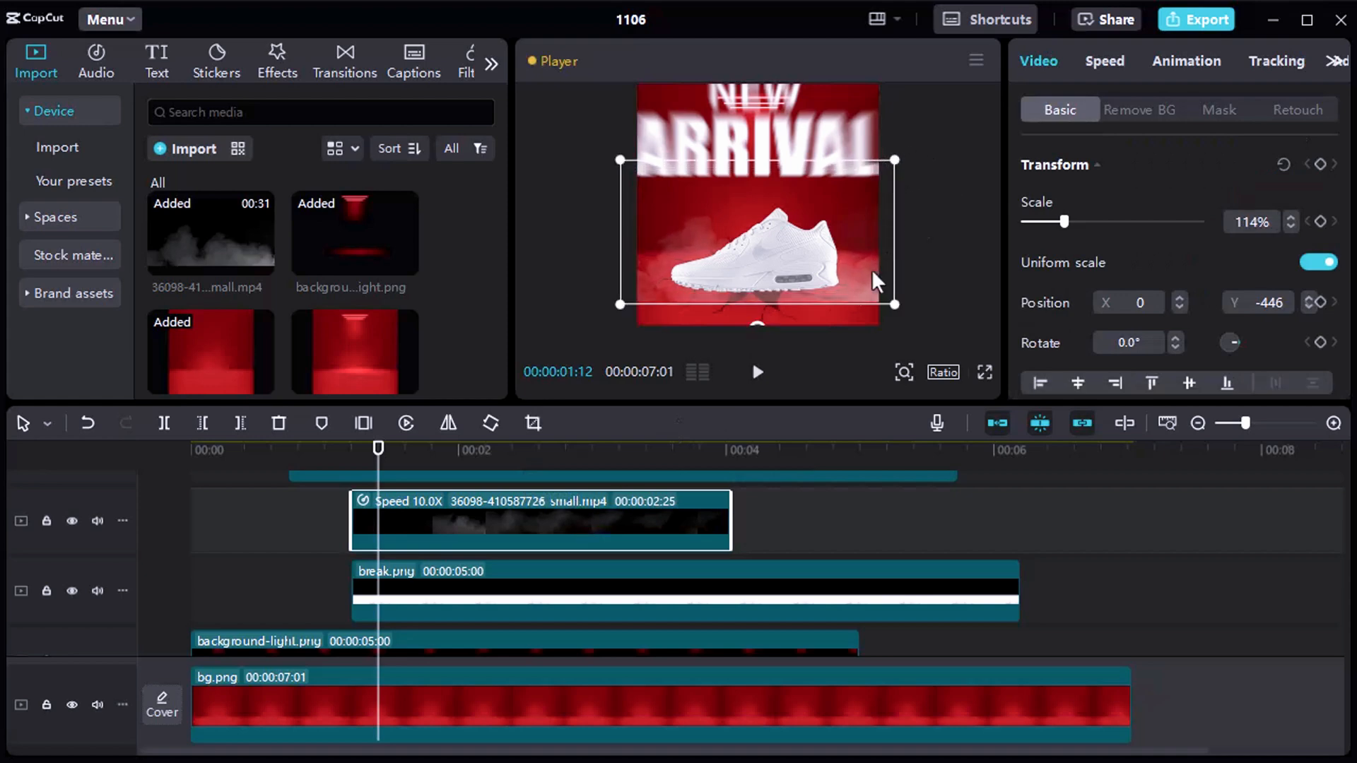
left_click_drag(870, 259, 871, 259)
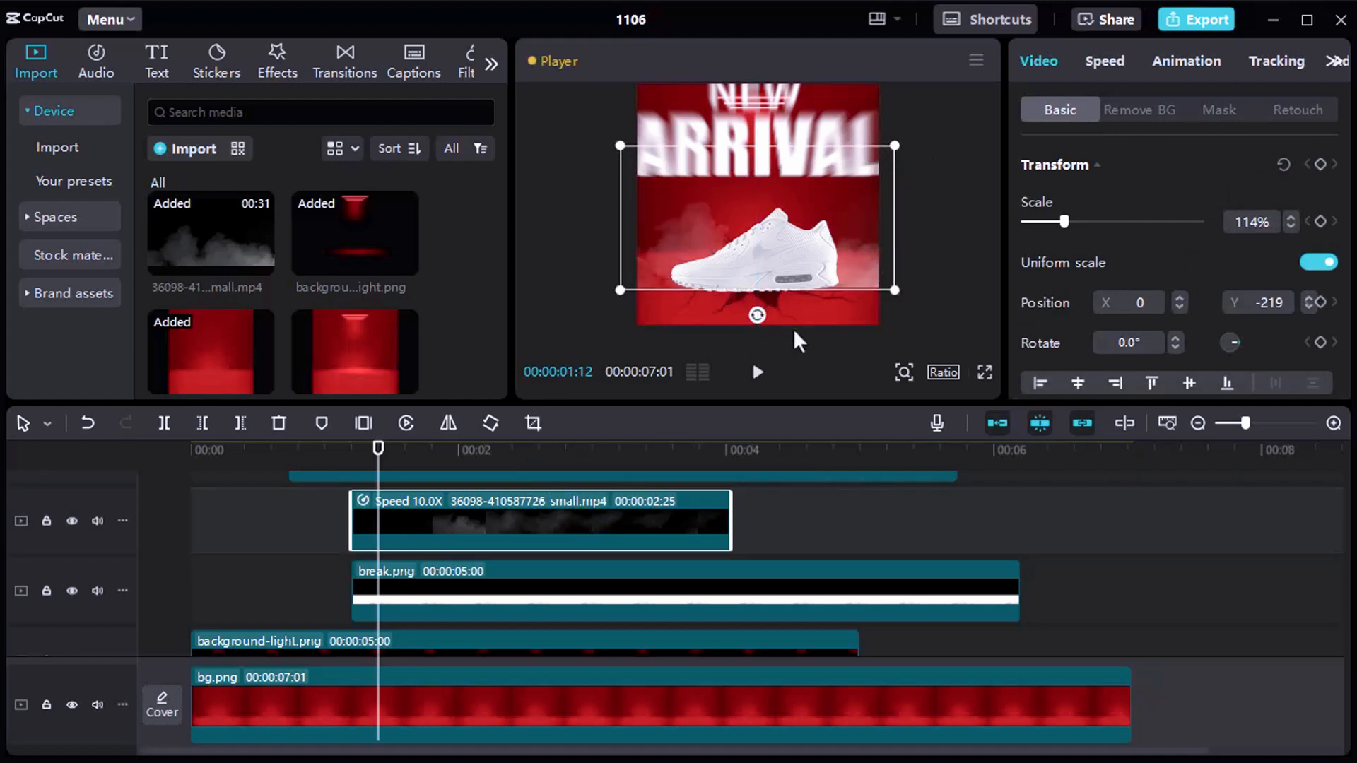
Apply a Mirror mask to the smoke clip, widen its band and raise it to hide the smoke's hard lower edge.
left_click_drag(324, 460, 396, 458)
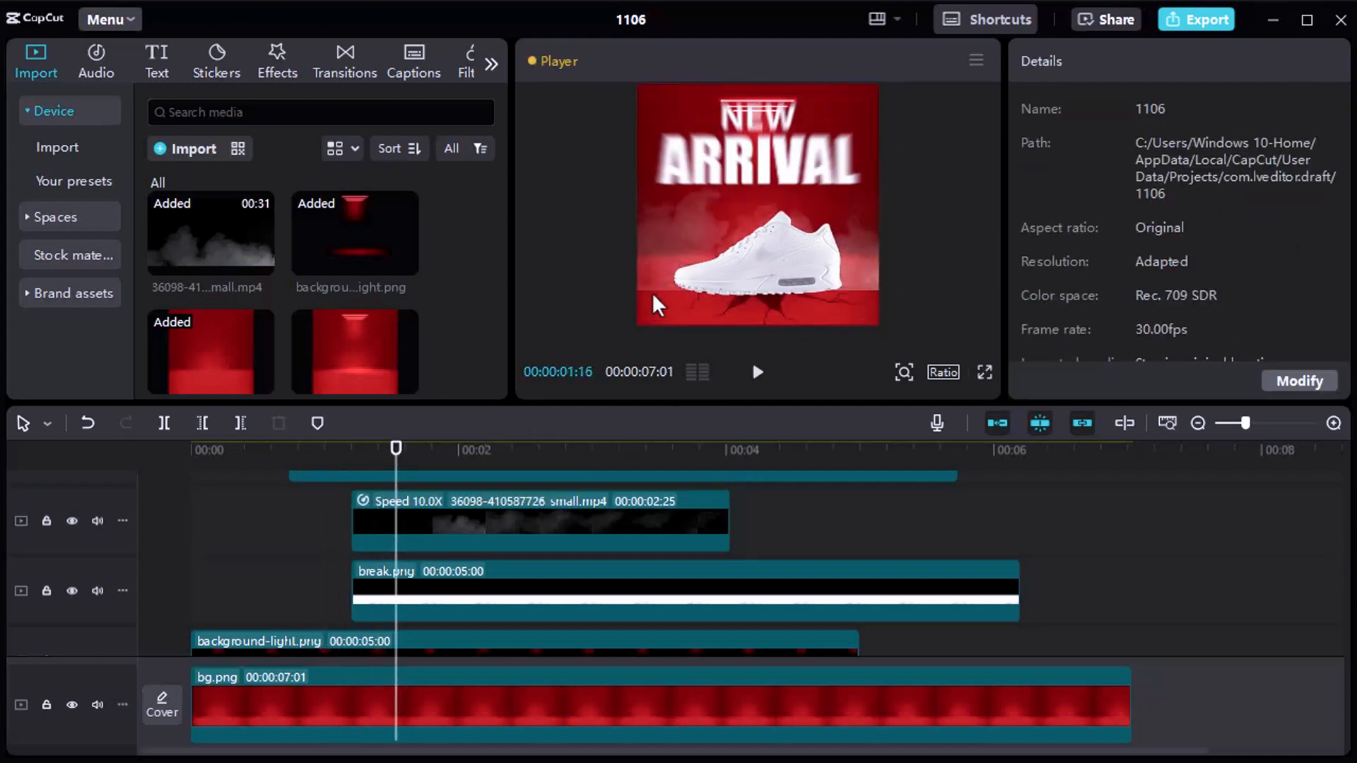
left_click(858, 286)
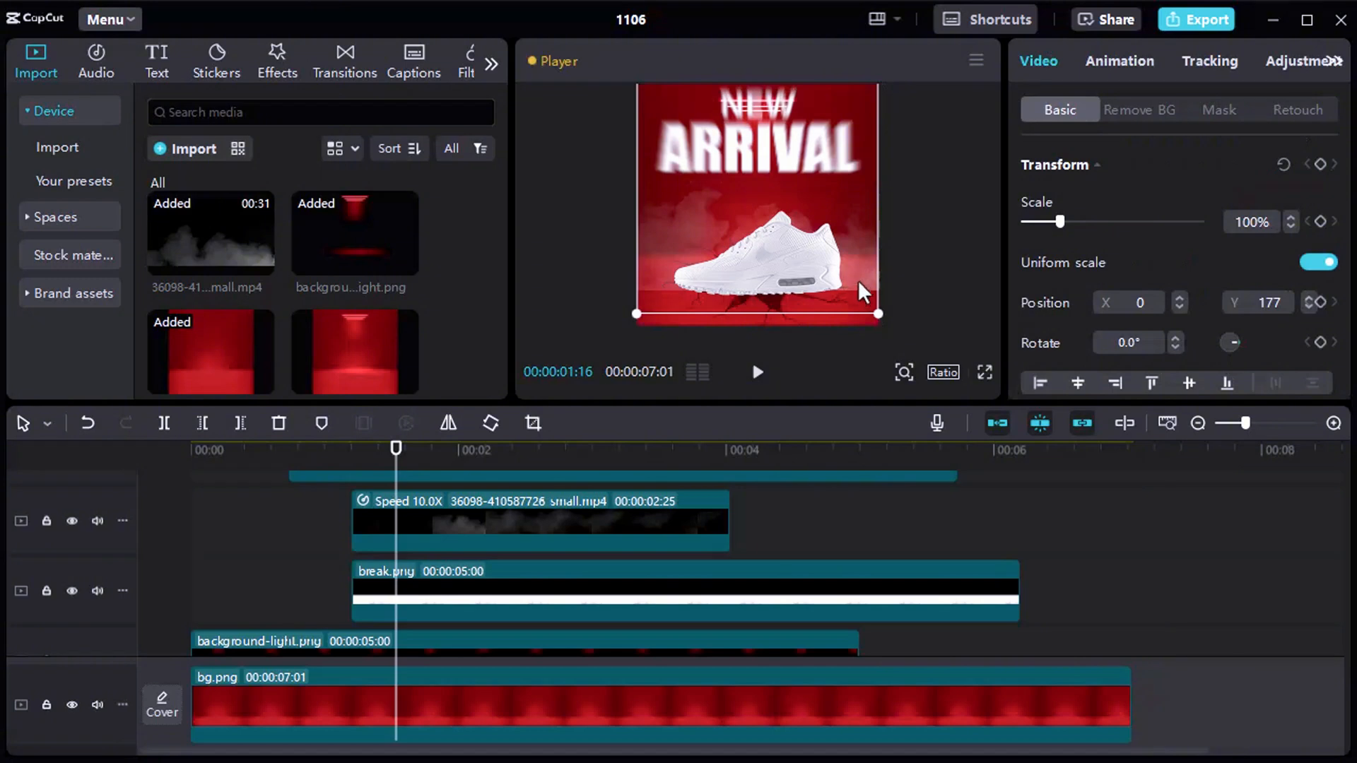
left_click(503, 518)
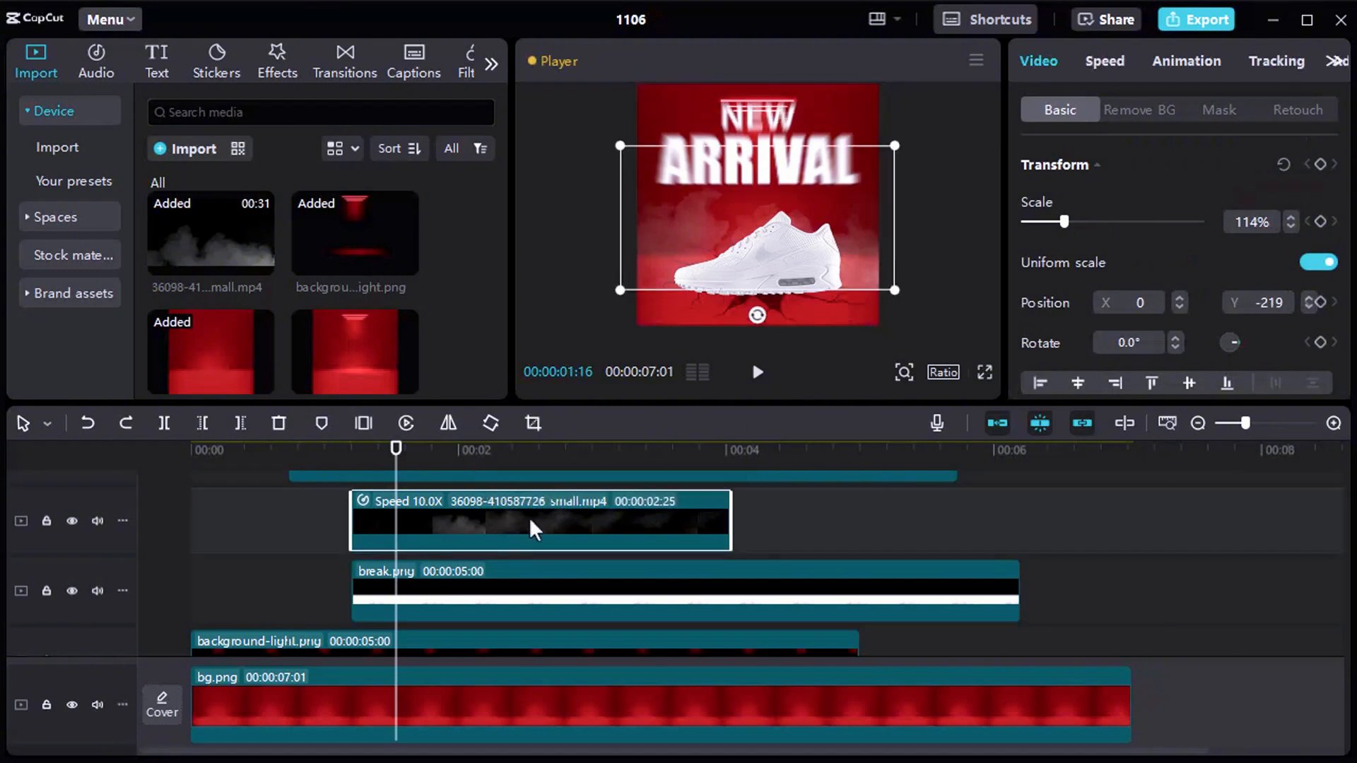
left_click(1203, 108)
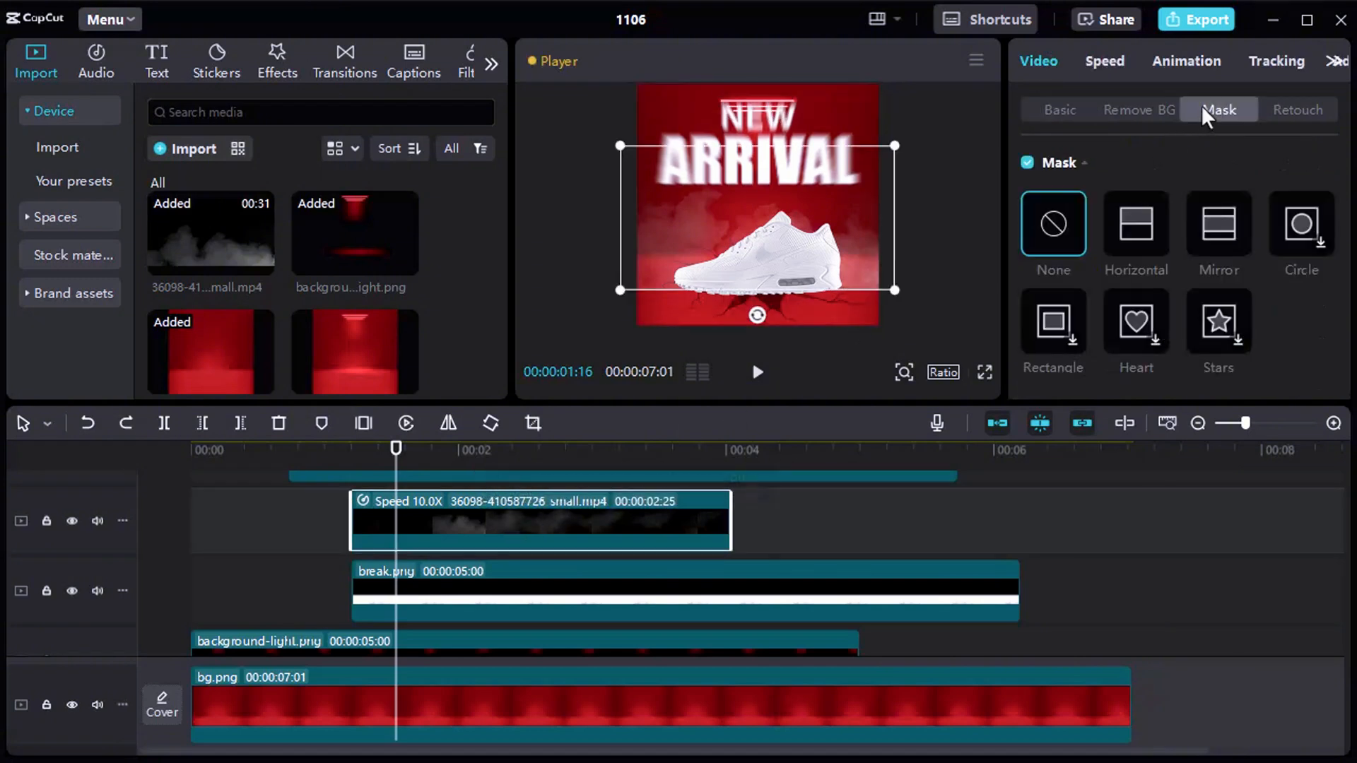
left_click(1214, 226)
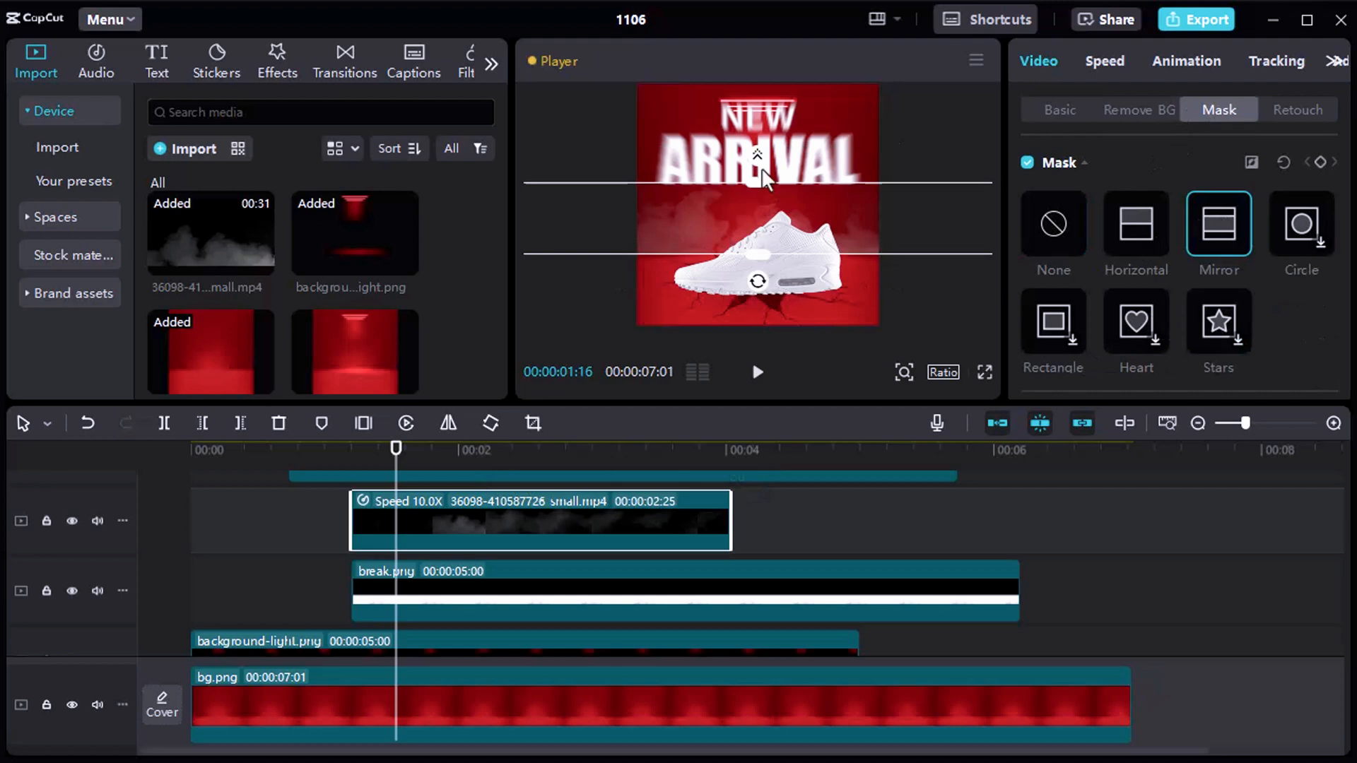
left_click_drag(761, 157, 761, 137)
left_click_drag(796, 232, 802, 260)
left_click_drag(766, 212, 767, 186)
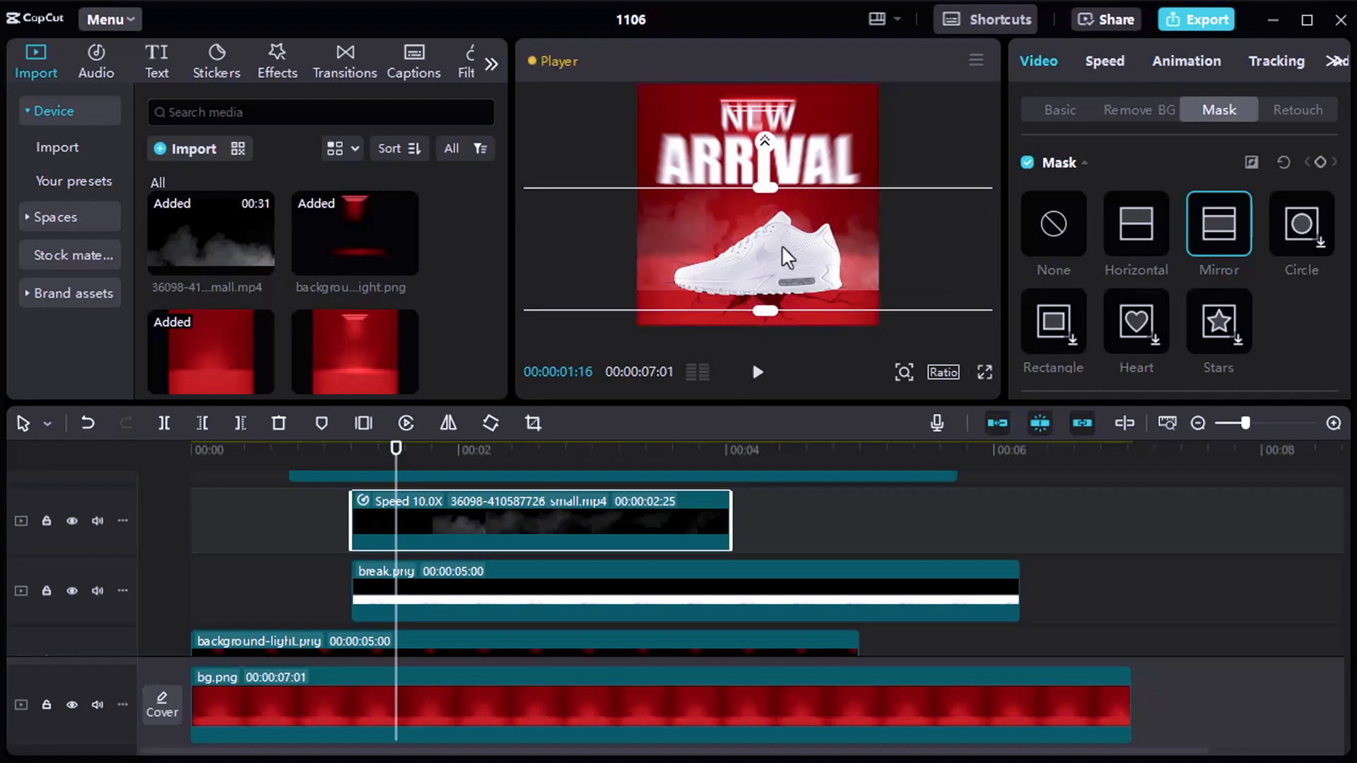
left_click_drag(786, 256, 795, 228)
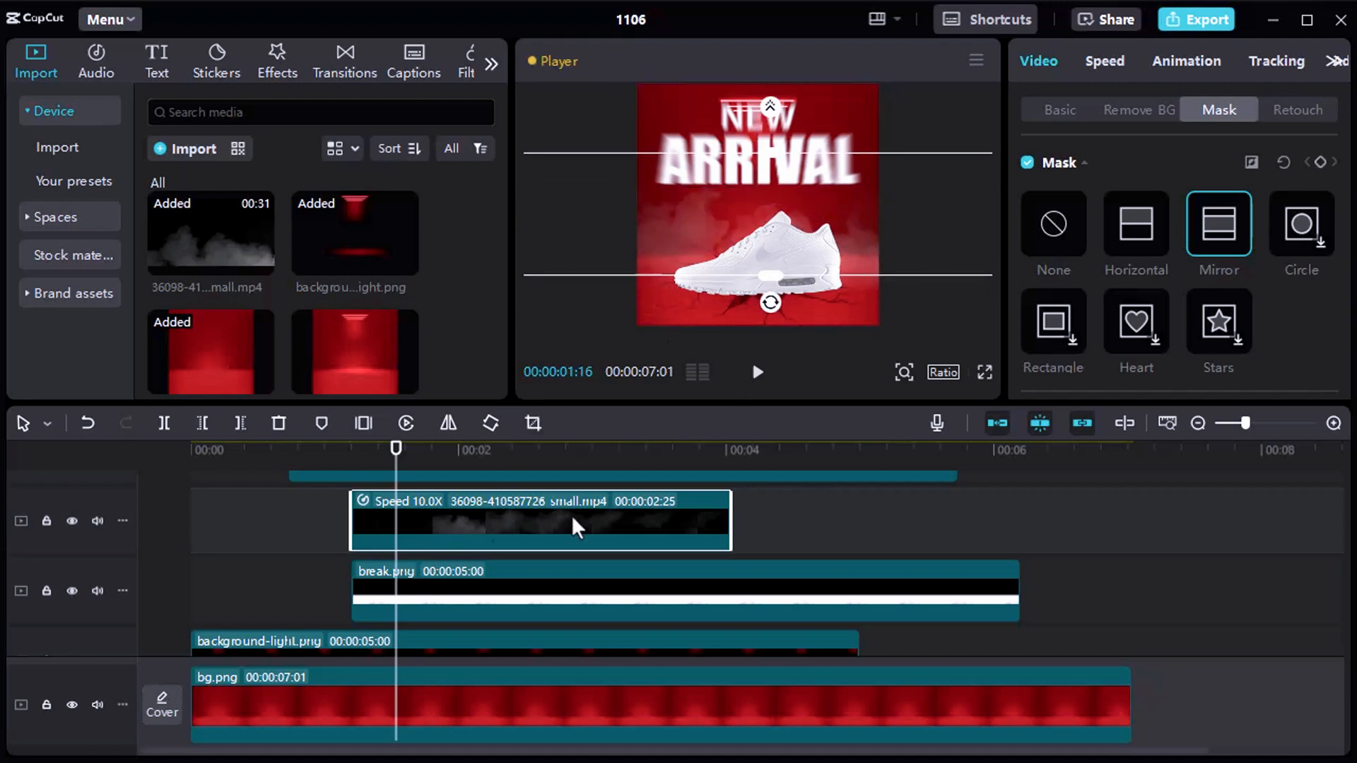
Play the timeline from just before the smoke clip to review the masked smoke.
left_click(340, 529)
key("space")
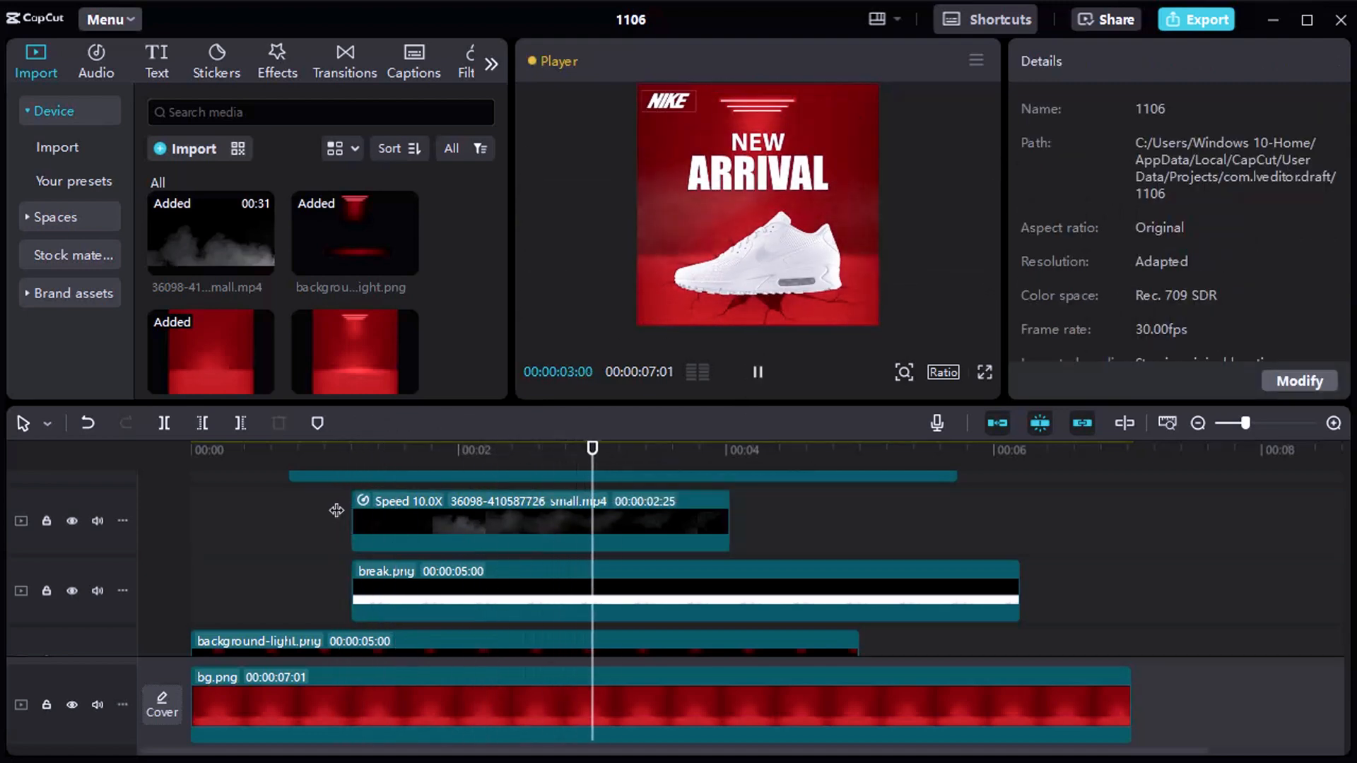
key("space")
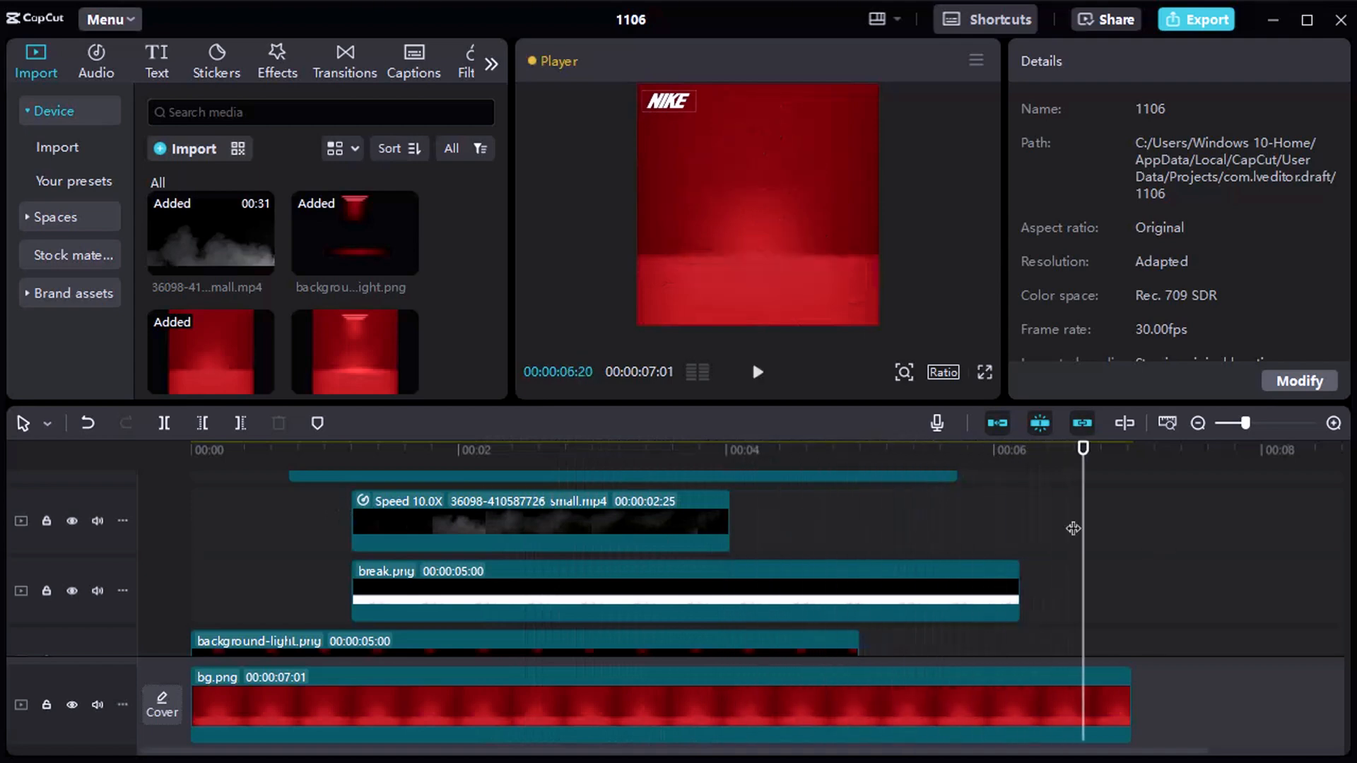
Extend the background-light, break, shoe, second text and logo clips to the end of bg.png.
scroll(1004, 554, "down", 2)
left_click(854, 574)
left_click_drag(859, 574, 1130, 578)
scroll(1043, 584, "up", 1)
left_click_drag(1019, 566, 1130, 565)
scroll(1060, 561, "up", 2)
left_click_drag(956, 562, 1131, 565)
scroll(1060, 562, "up", 1)
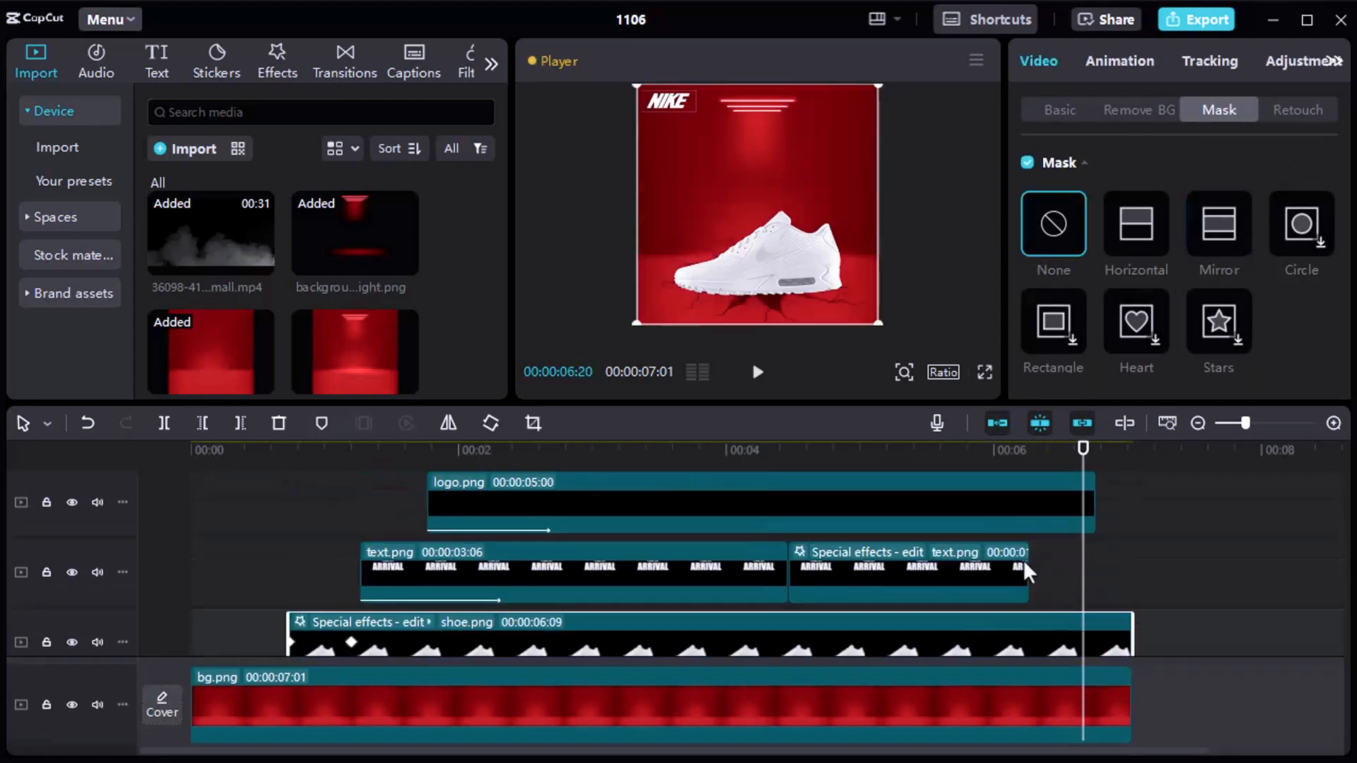
left_click_drag(1029, 563, 1130, 574)
scroll(1124, 569, "up", 1)
left_click_drag(1095, 564, 1140, 563)
Enlarge the preview and play the finished advertisement from the beginning.
left_click(193, 453)
key("space")
left_click_drag(811, 403, 811, 542)
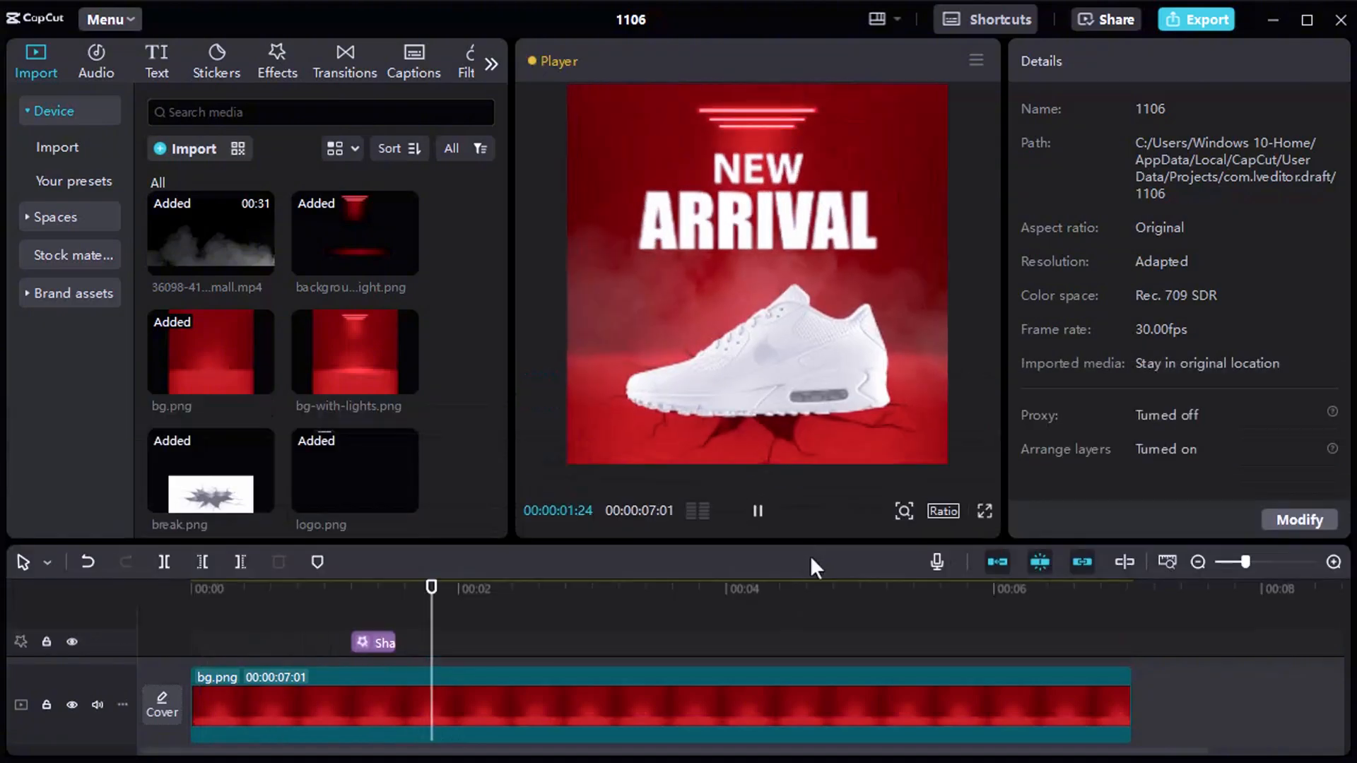
key("space")
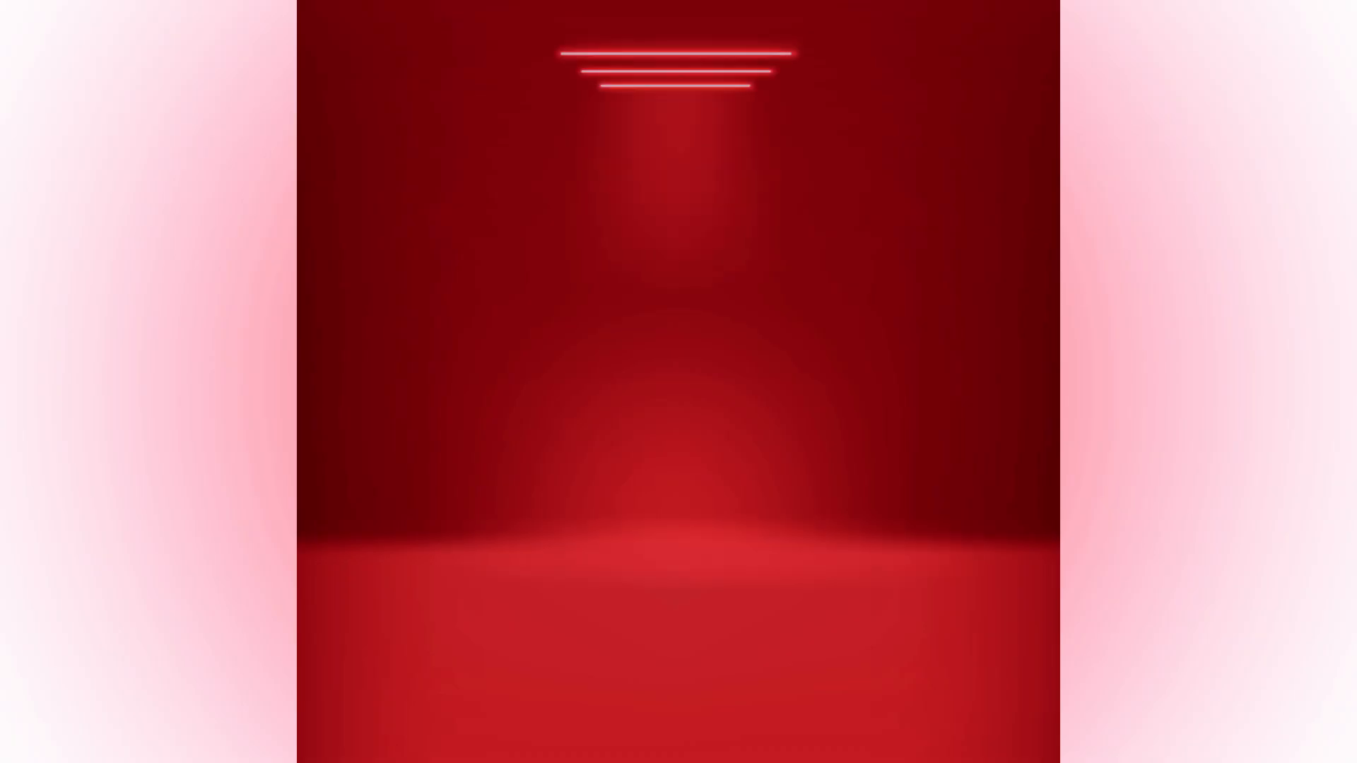